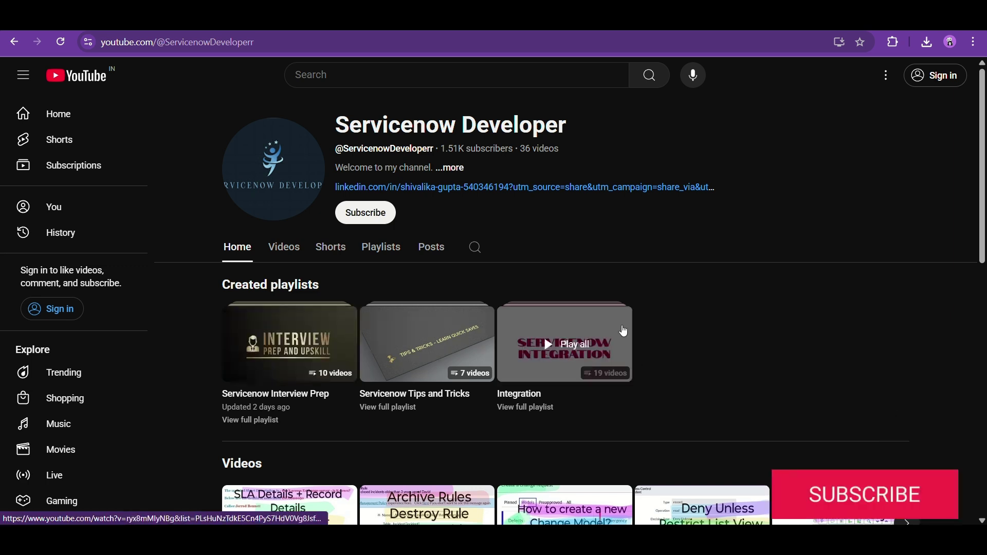
- Open the channel's full Integration playlist in a new browser tab and switch to it
mouse_move(594, 348)
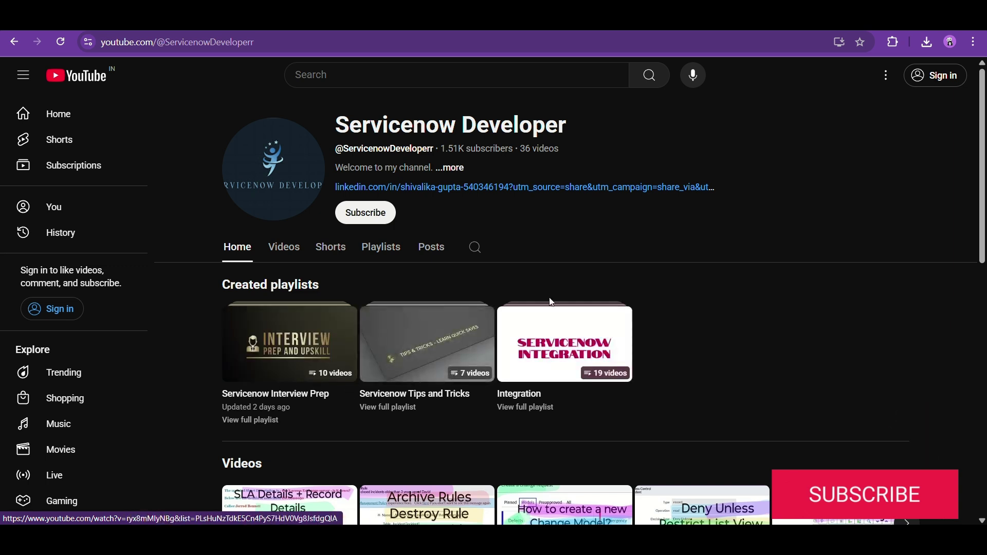
right_click(525, 409)
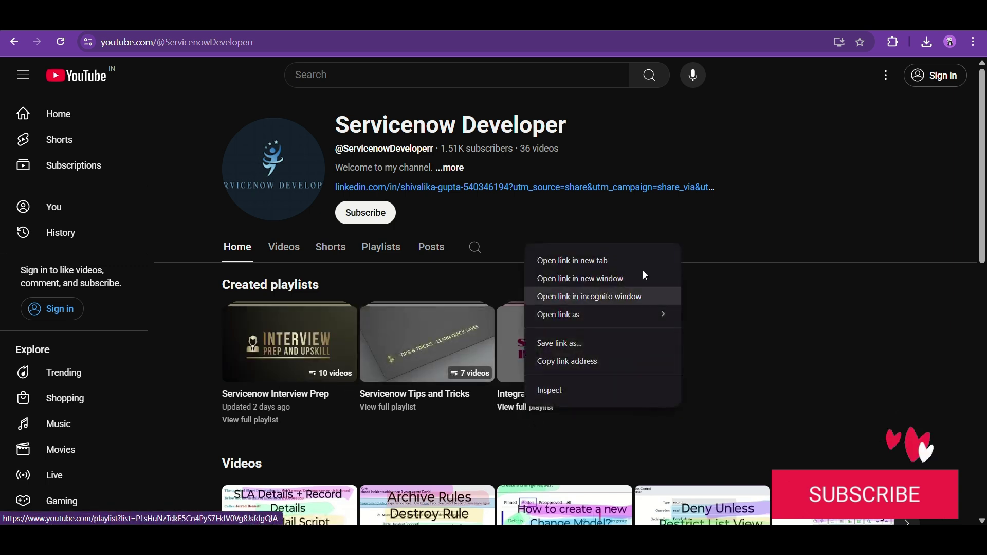
left_click(604, 262)
key("ctrl+Tab")
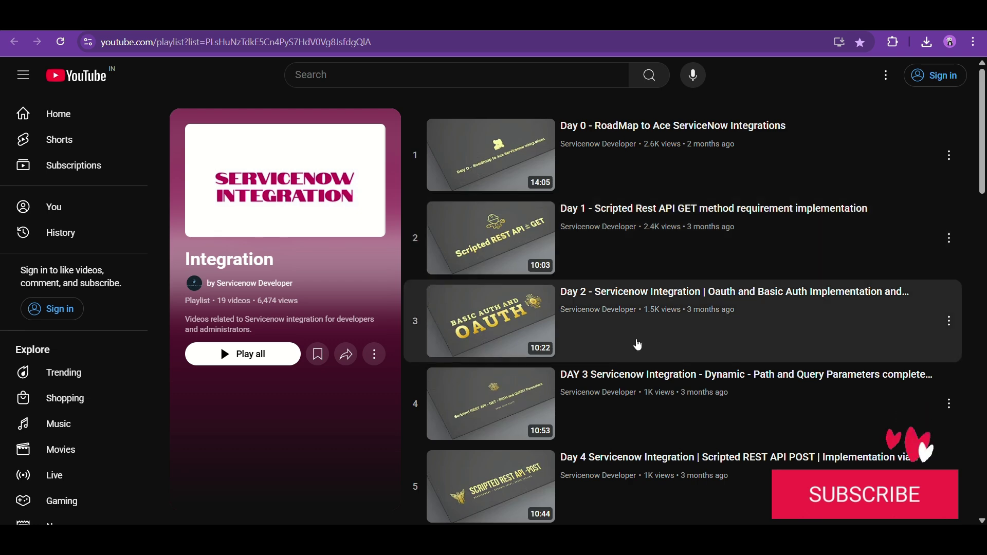
- Look through the videos in the Integration playlist from Day 0 to Day 18
scroll(674, 273, "down", 10)
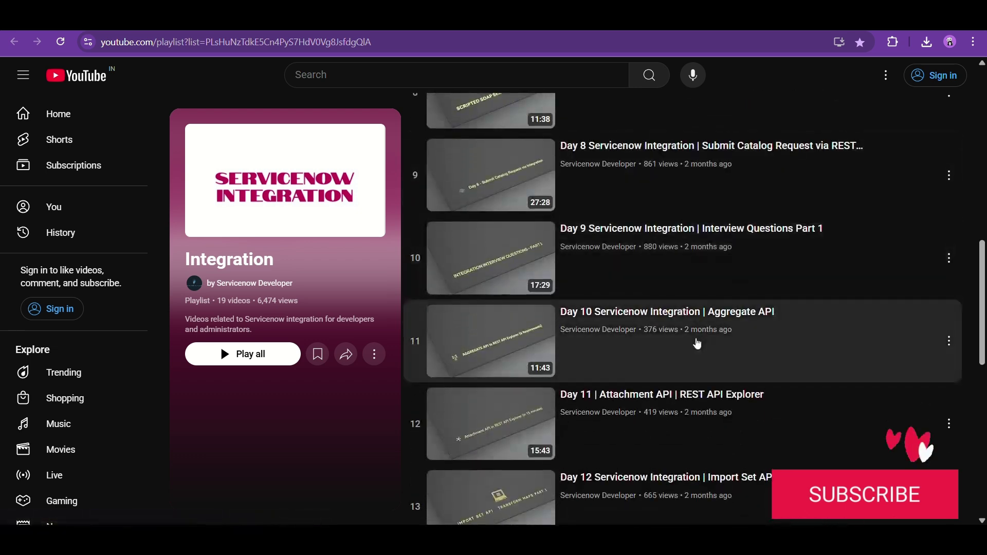
scroll(696, 345, "up", 10)
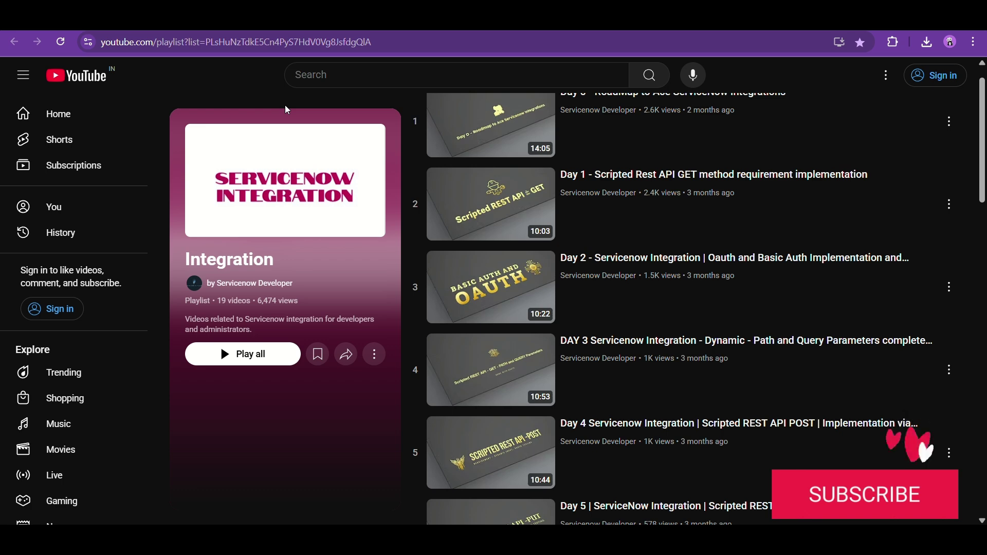
scroll(442, 180, "up", 1)
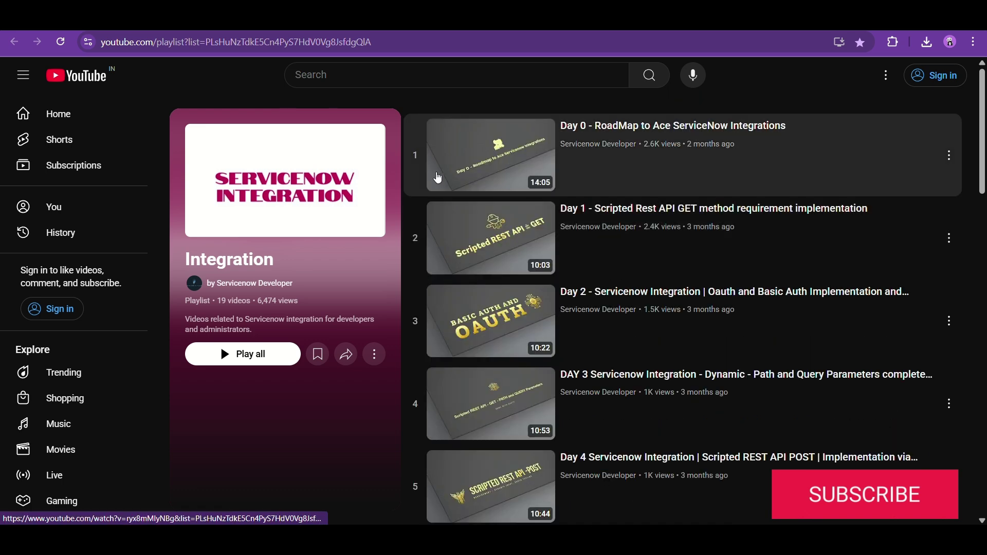
scroll(515, 287, "down", 10)
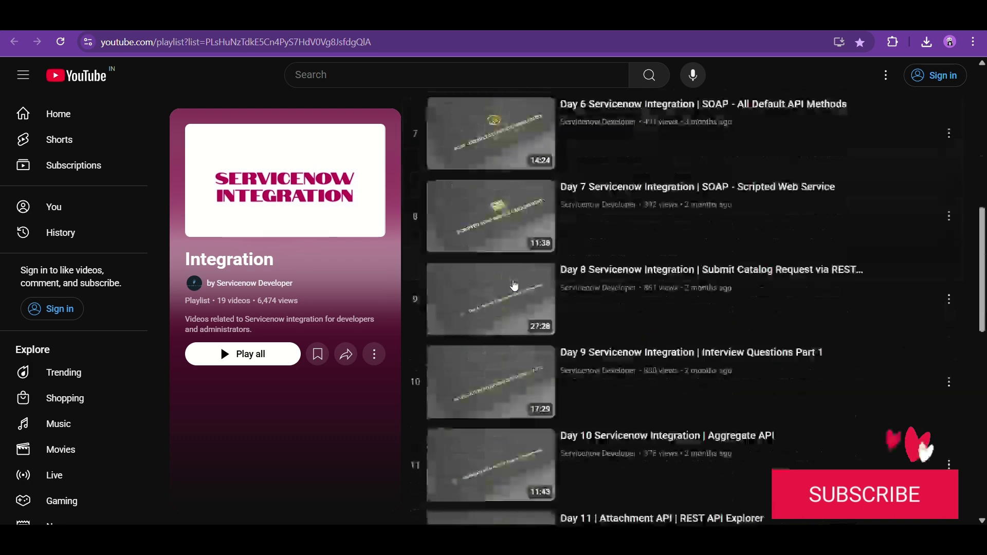
scroll(515, 286, "down", 1)
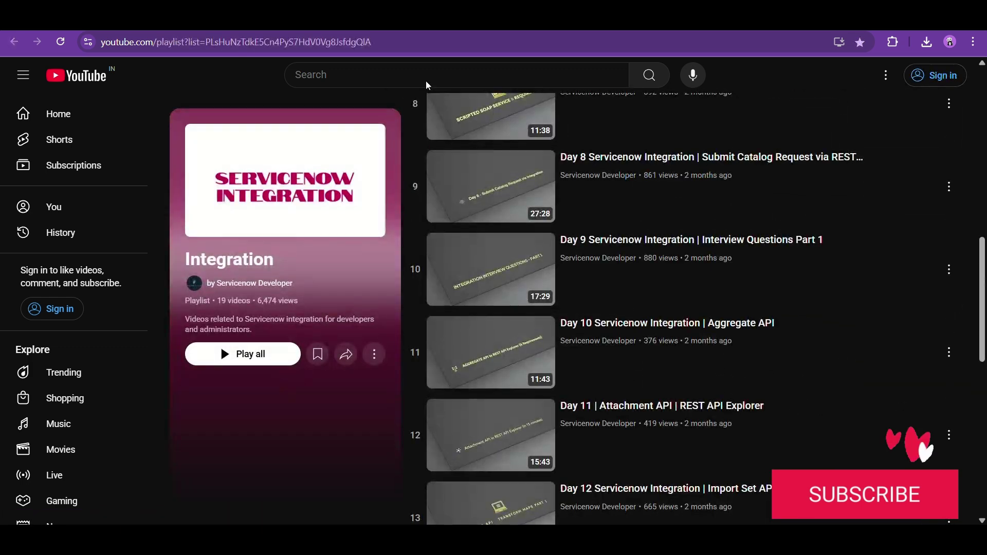
scroll(559, 401, "down", 11)
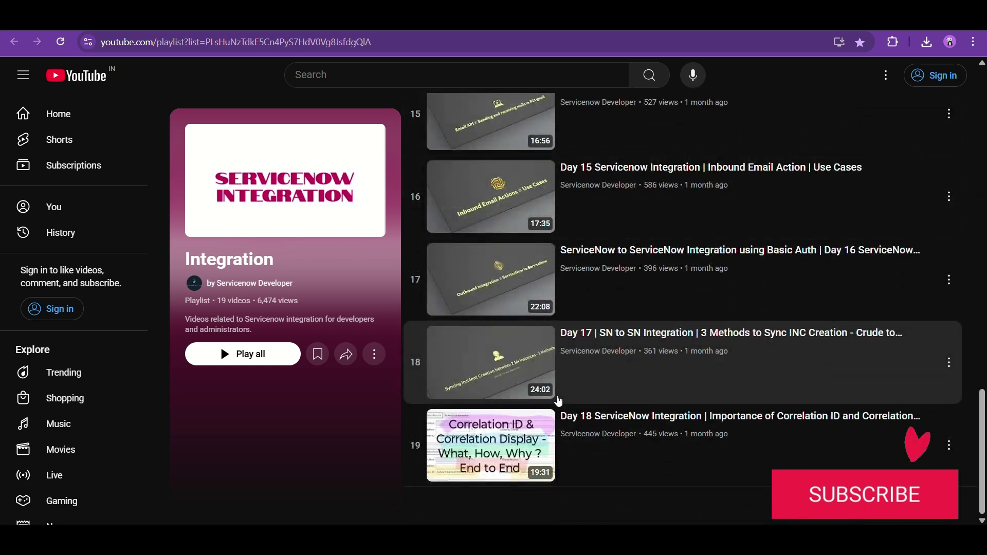
scroll(559, 401, "up", 20)
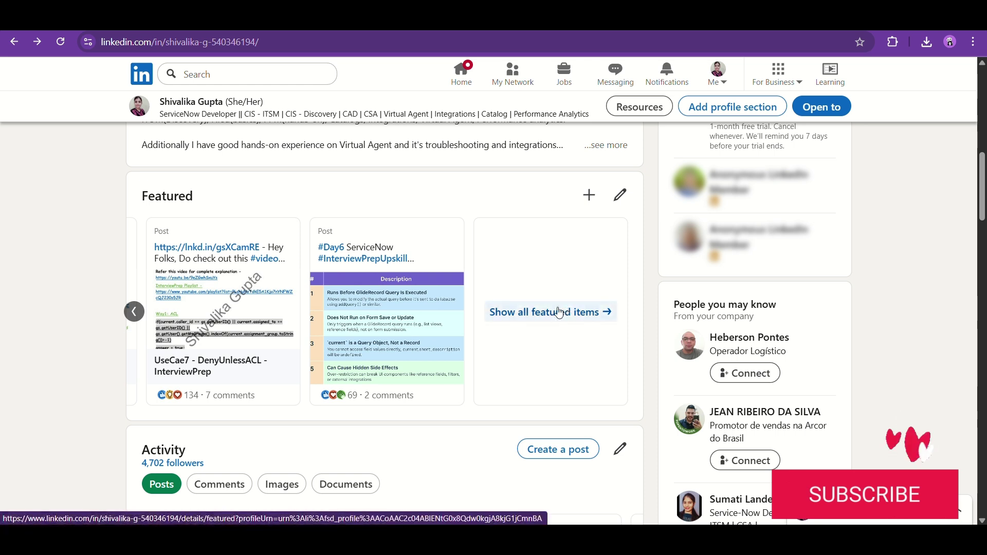
- Switch to the LinkedIn profile, show all its featured items and browse the featured posts
left_click(560, 312)
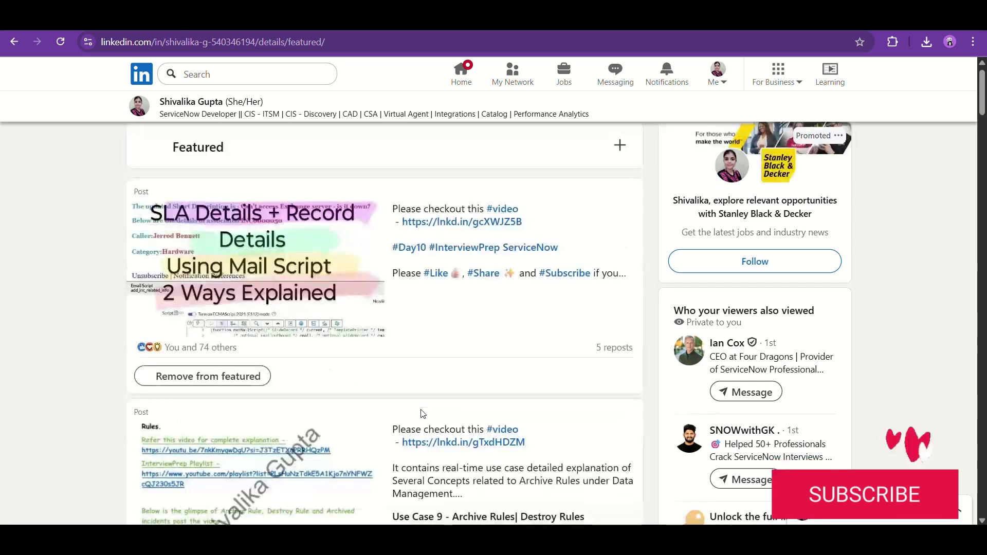
scroll(423, 414, "down", 15)
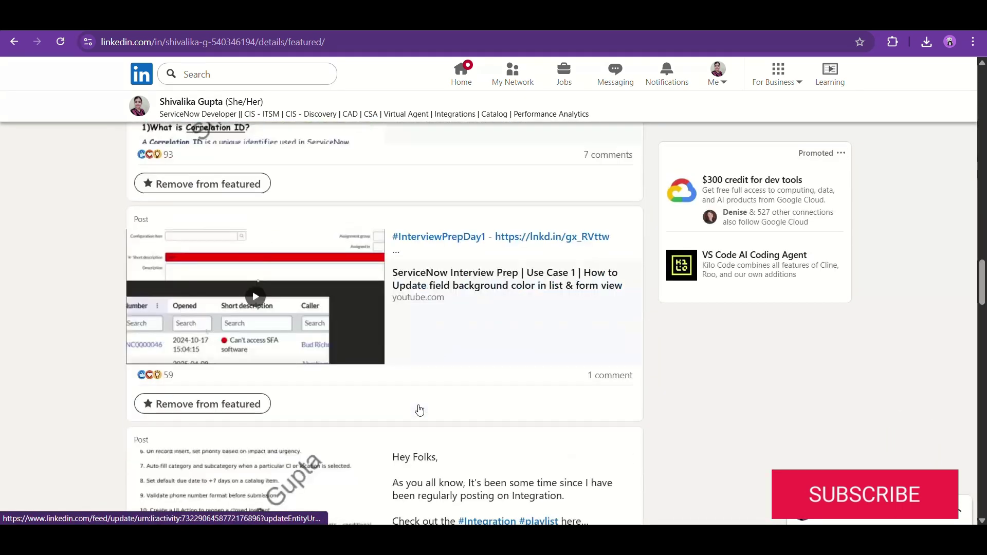
scroll(420, 409, "down", 8)
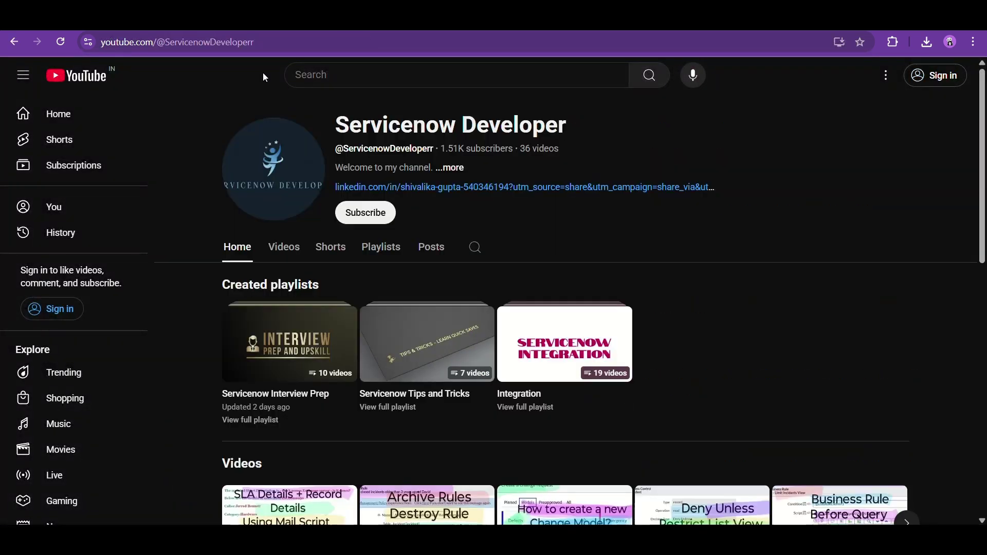
- From the YouTube channel page, open the full Servicenow Interview Prep playlist in a new tab and switch to it
right_click(260, 421)
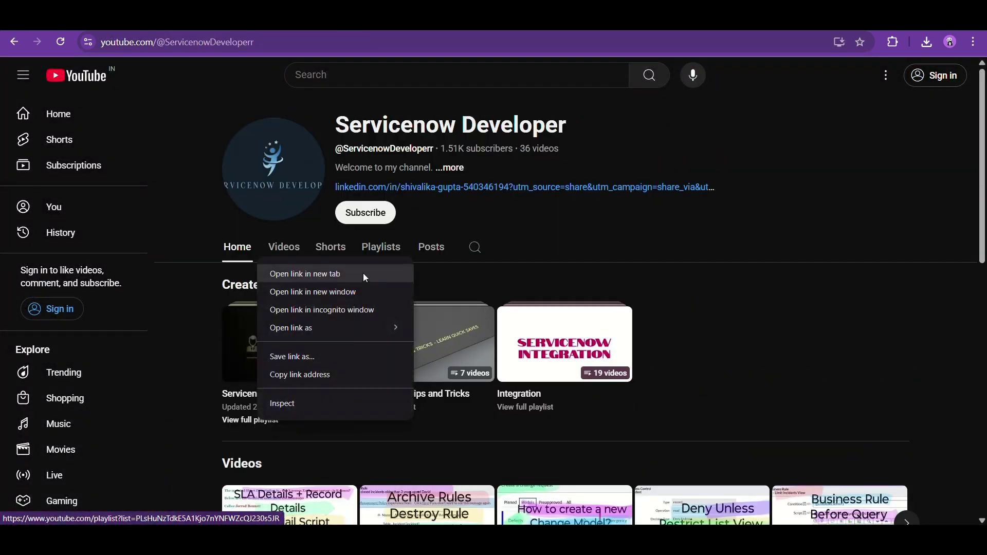
left_click(306, 274)
key("ctrl+Tab")
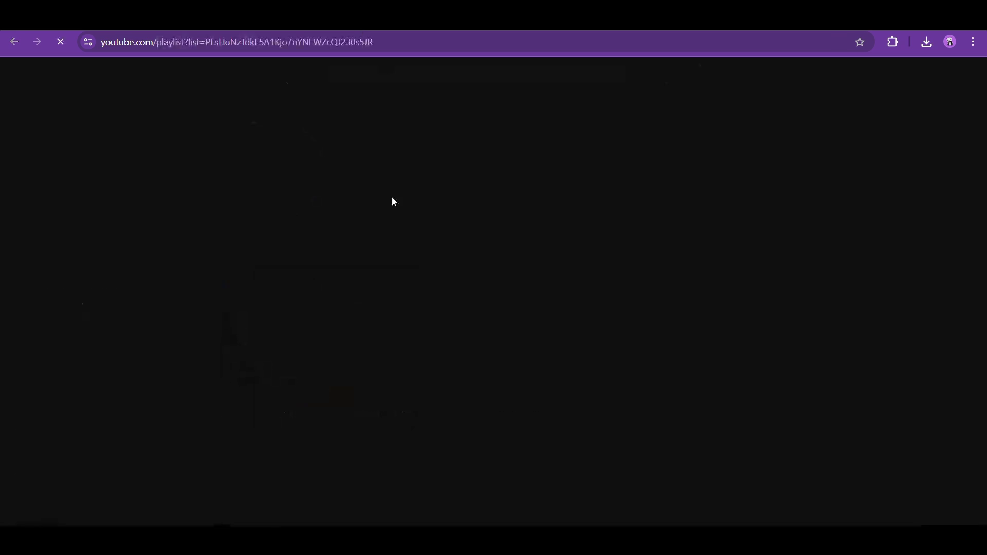
- Look through the use-case videos in the Servicenow Interview Prep playlist
scroll(521, 378, "down", 5)
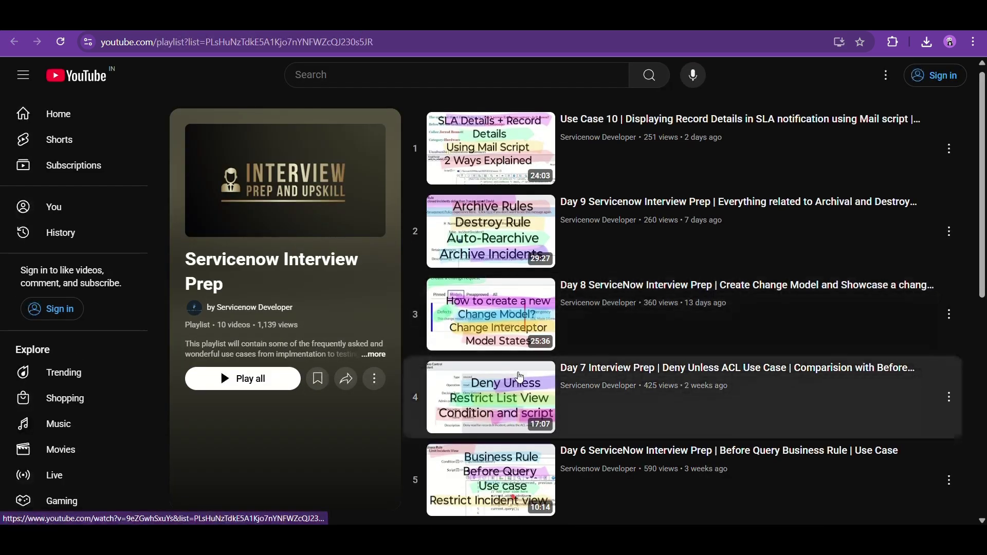
scroll(520, 378, "down", 3)
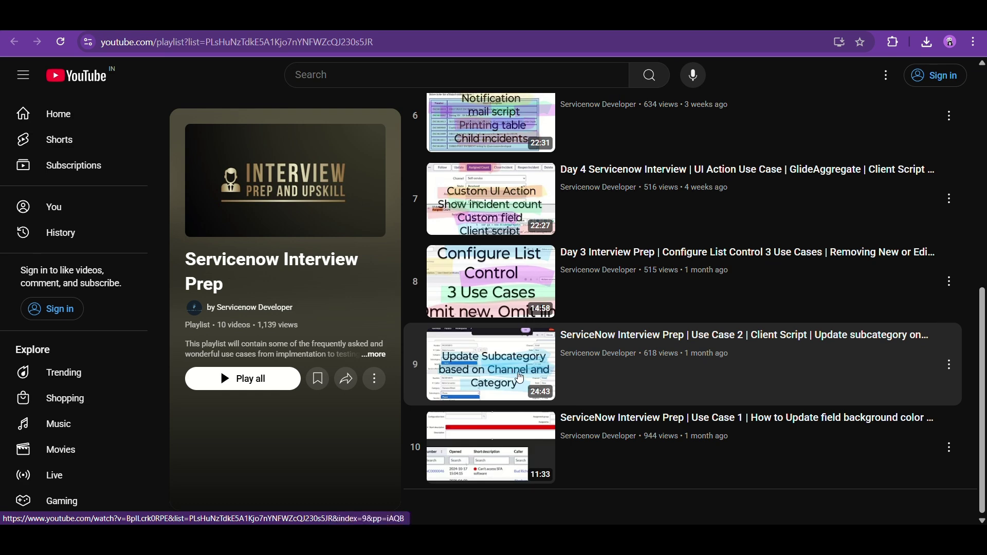
scroll(521, 378, "up", 8)
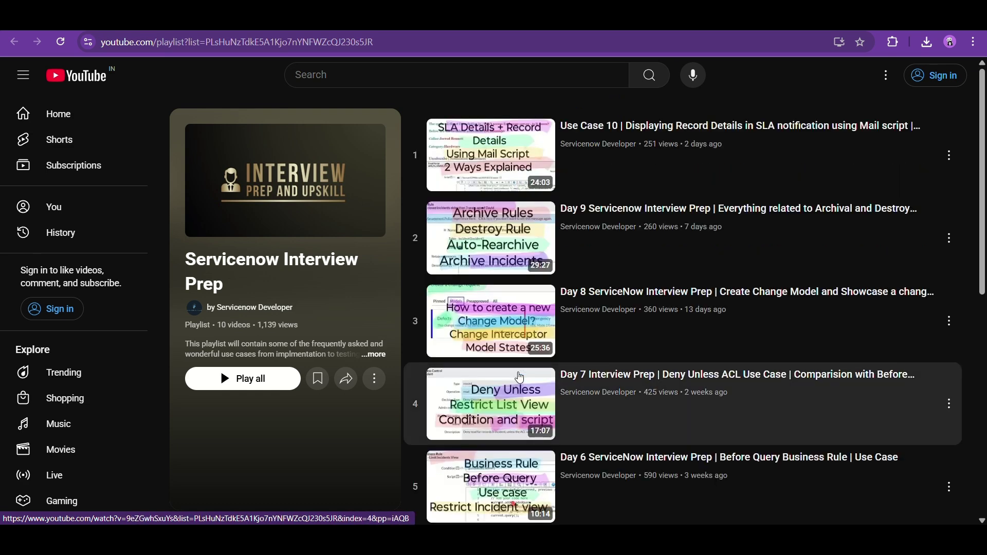
scroll(580, 379, "down", 5)
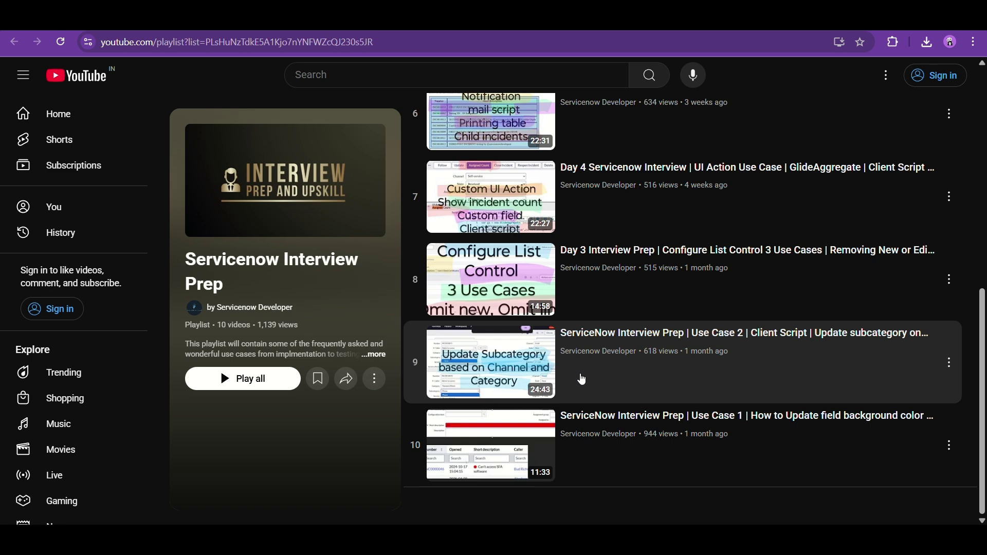
scroll(583, 379, "up", 2)
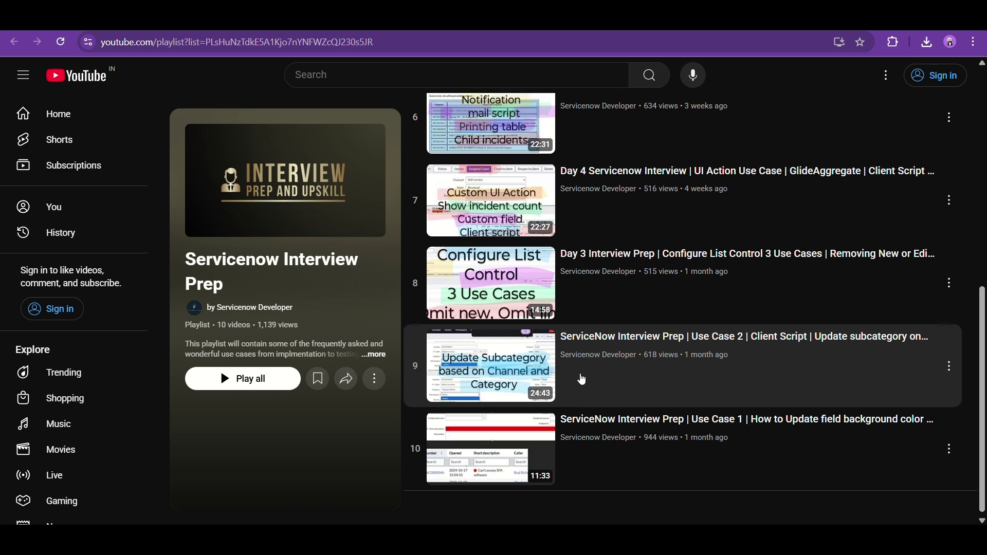
scroll(583, 380, "up", 1)
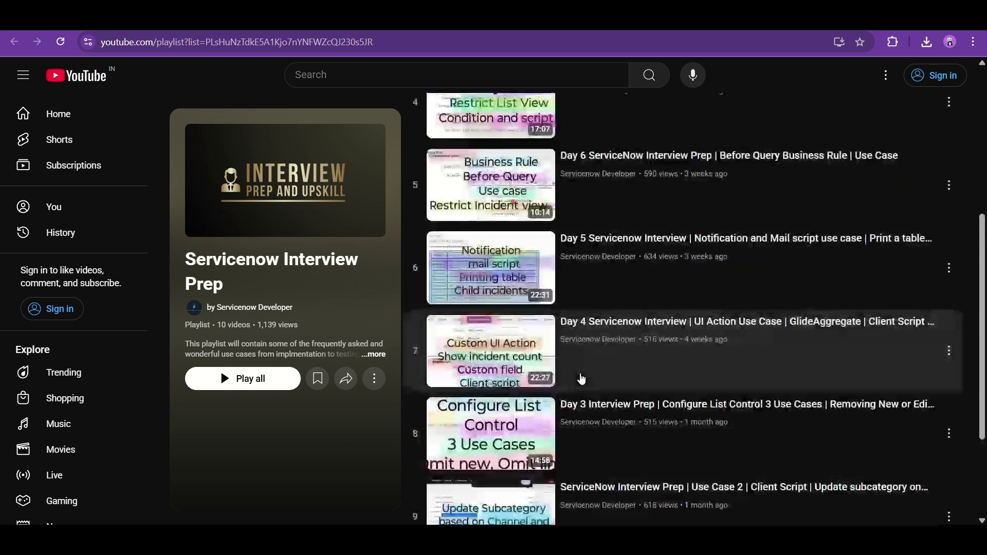
scroll(582, 379, "up", 1)
scroll(582, 379, "up", 5)
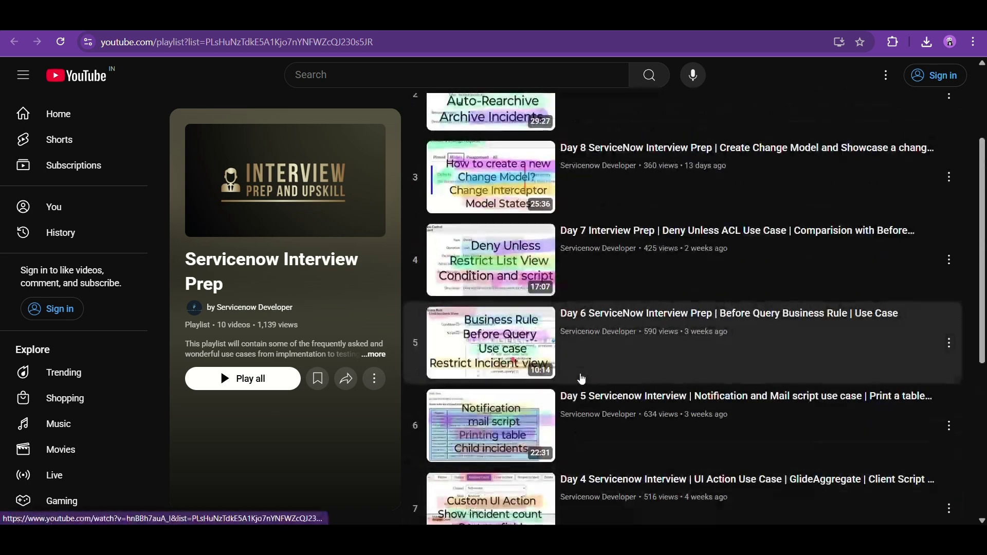
scroll(583, 380, "down", 8)
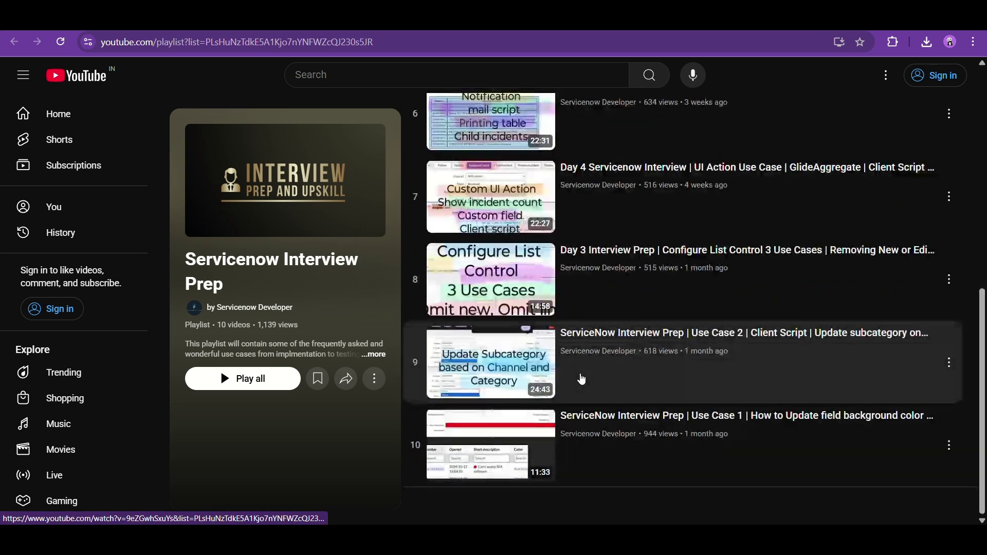
scroll(582, 380, "up", 8)
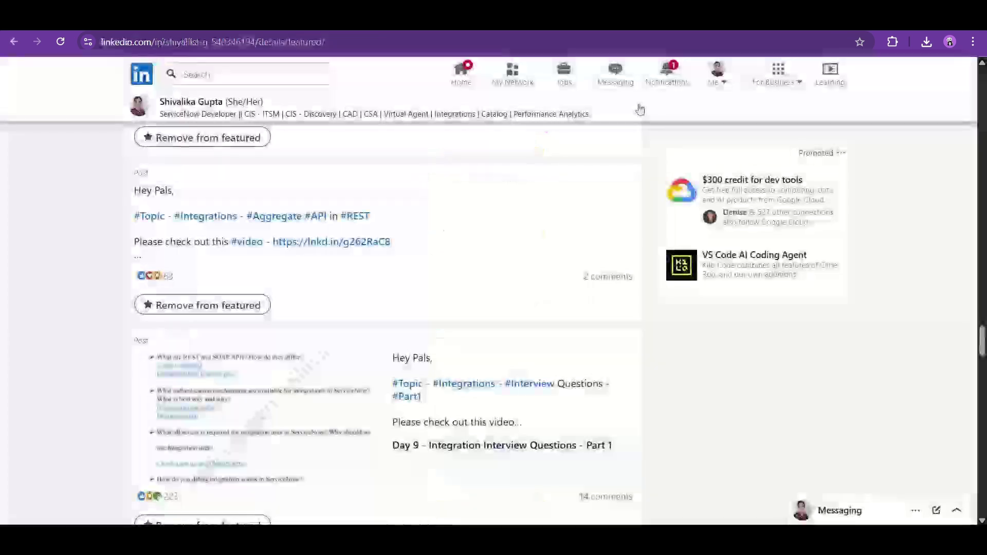
- Return to the LinkedIn featured items and review the interview prep posts from the newest one down
scroll(497, 277, "up", 20)
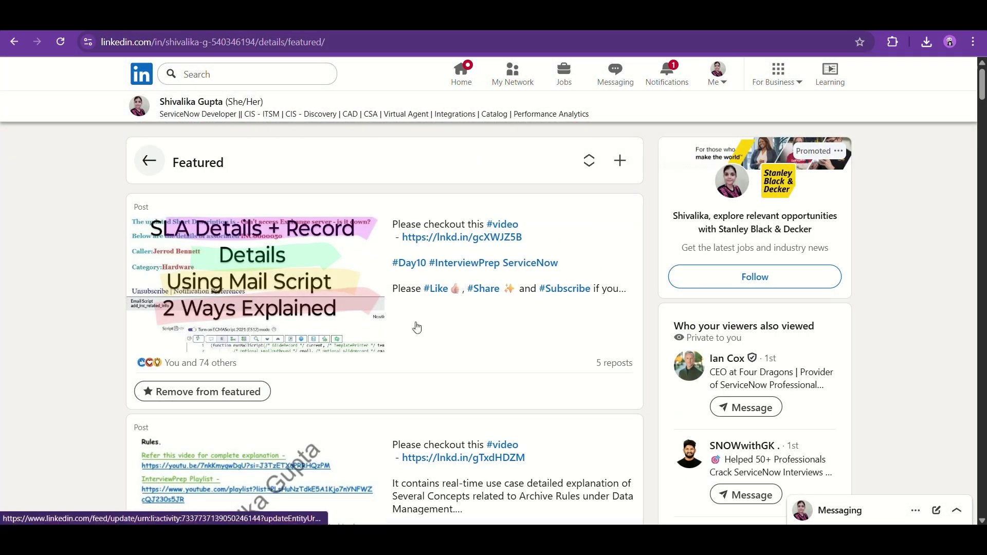
scroll(417, 327, "down", 1)
scroll(401, 332, "down", 6)
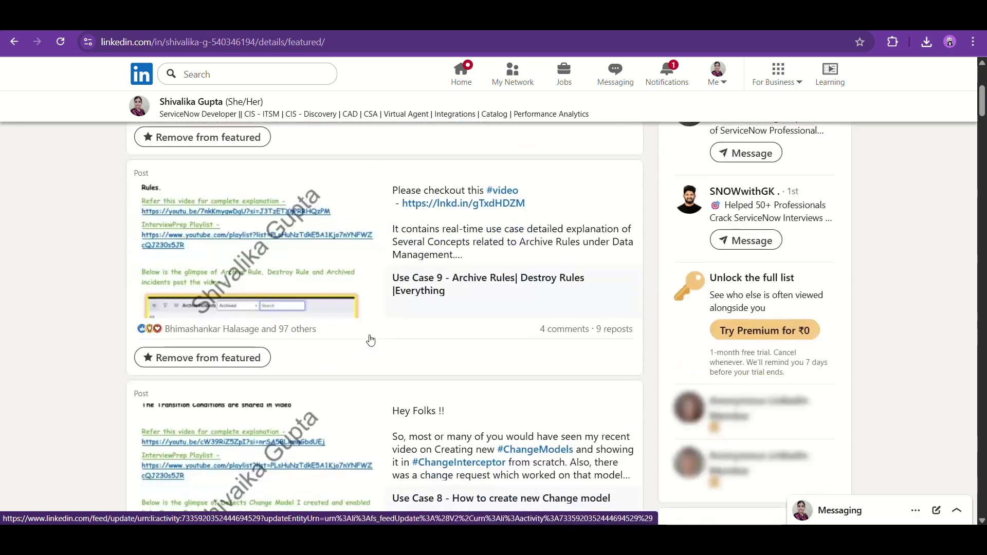
scroll(372, 340, "up", 1)
scroll(372, 340, "down", 4)
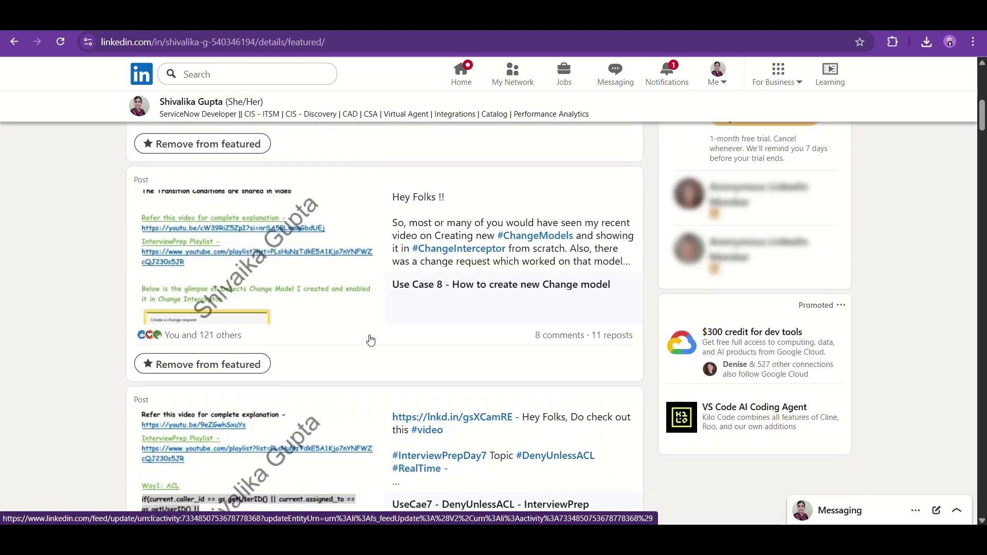
scroll(372, 339, "down", 10)
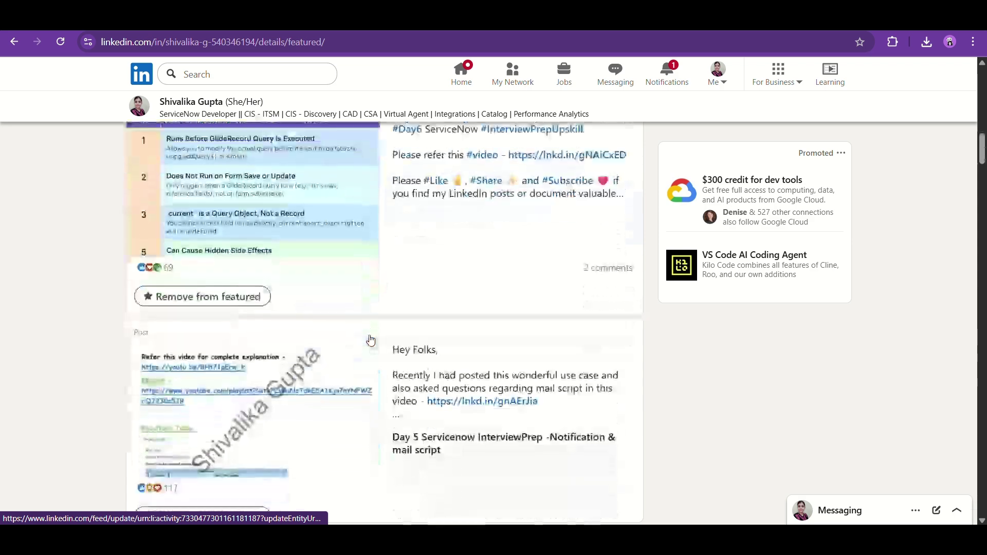
scroll(392, 390, "down", 5)
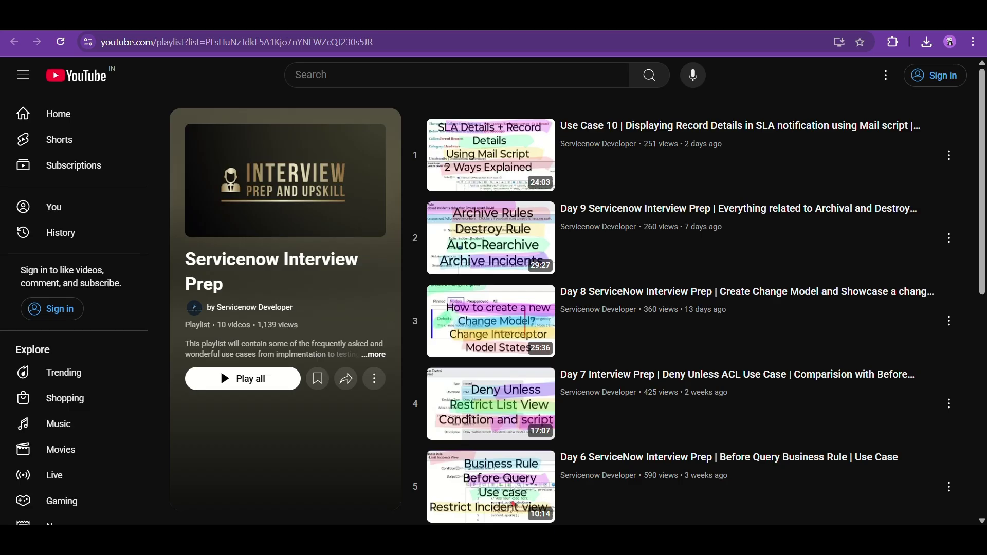
- Revisit the Servicenow Developer channel page on YouTube and switch to the ServiceNow instance's home page
left_click(250, 307)
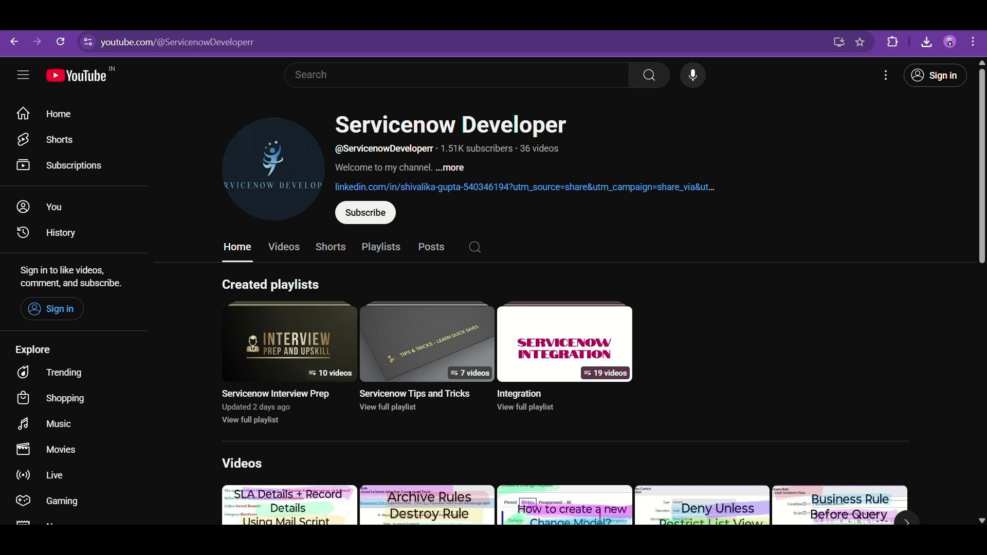
key("ctrl+Tab")
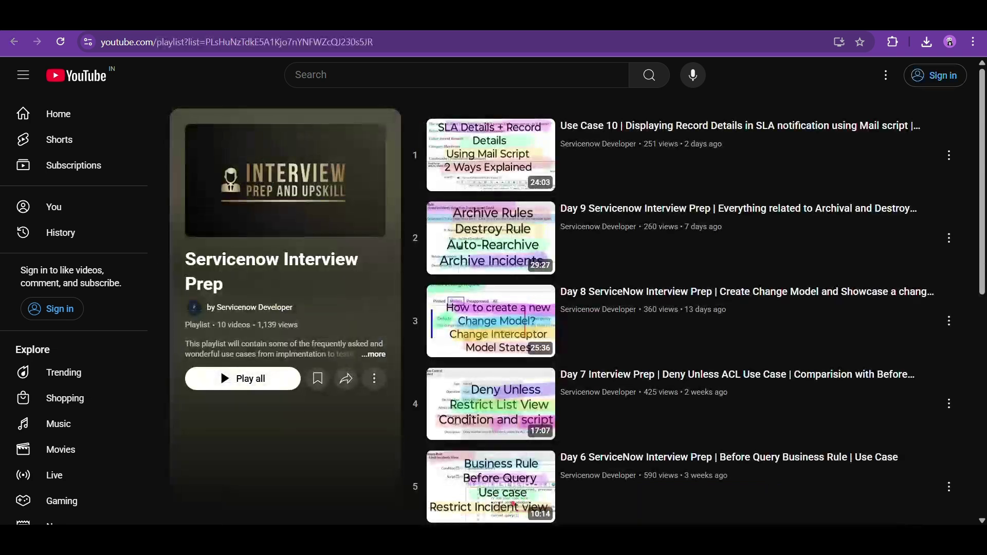
key("ctrl+Tab")
key("ctrl+Tab")
key("ctrl+Tab")
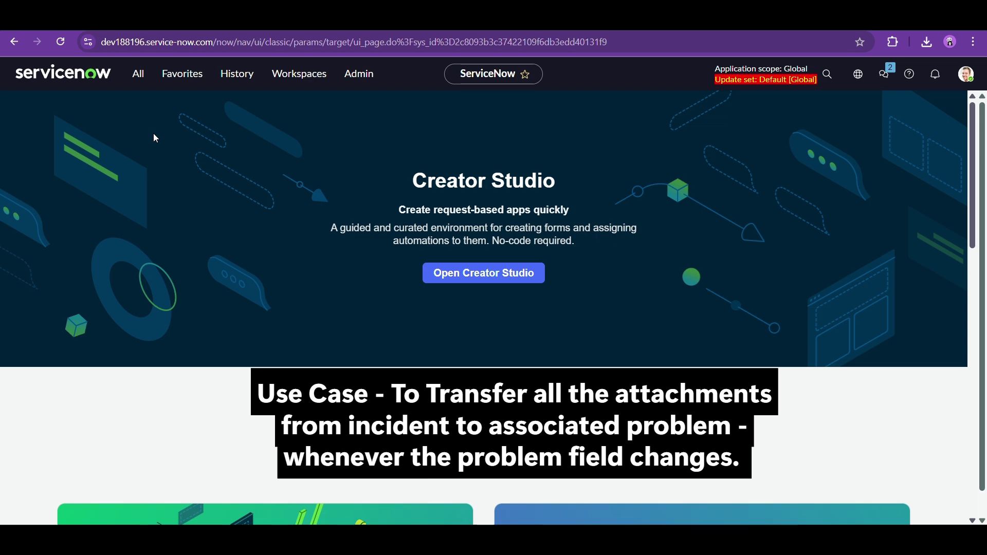
- Open the Incidents list by entering incident.list in the application navigator filter
left_click(139, 74)
left_click(287, 148)
left_click(137, 75)
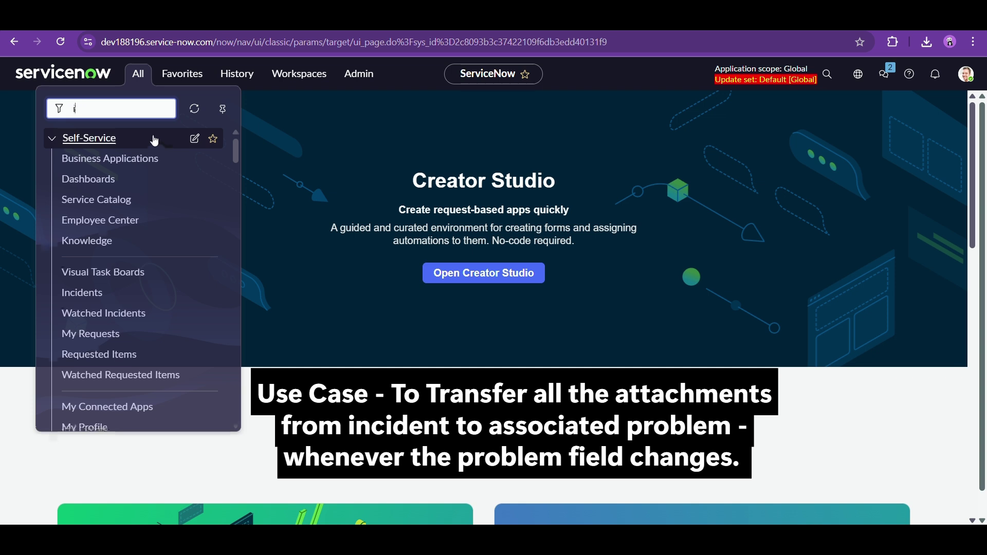
type("incident.l")
type("ist")
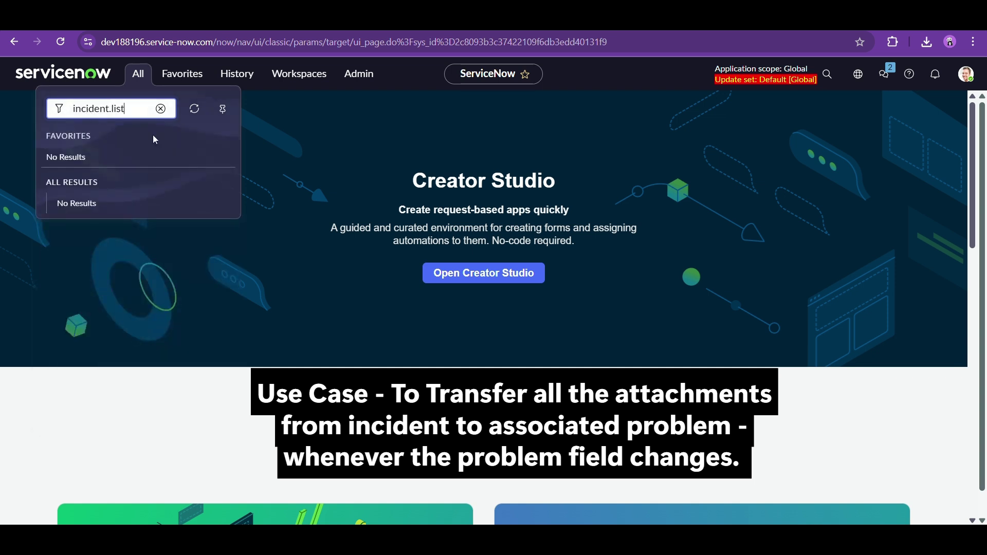
key("Return")
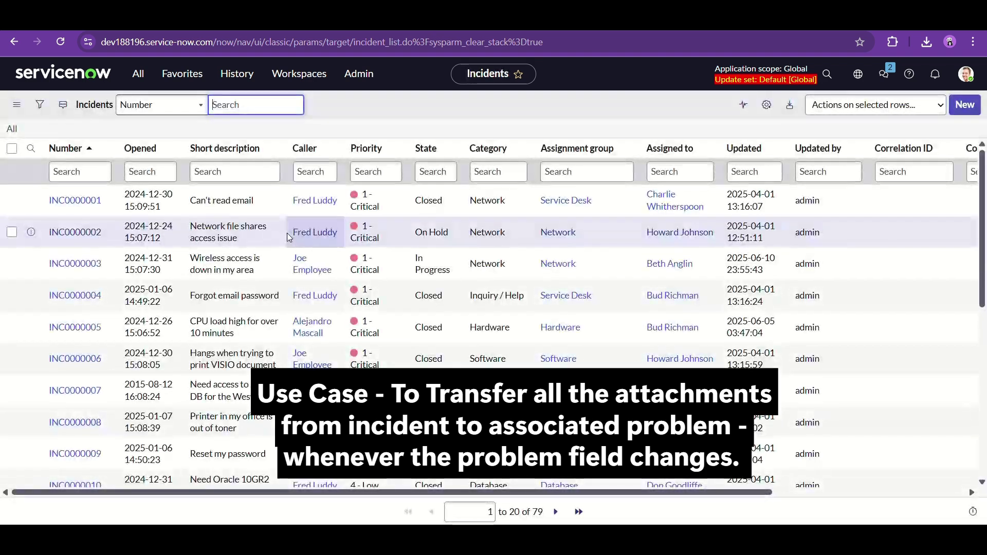
- Open incident INC0000001 from the list and examine the Problem field among its related records
left_click(75, 200)
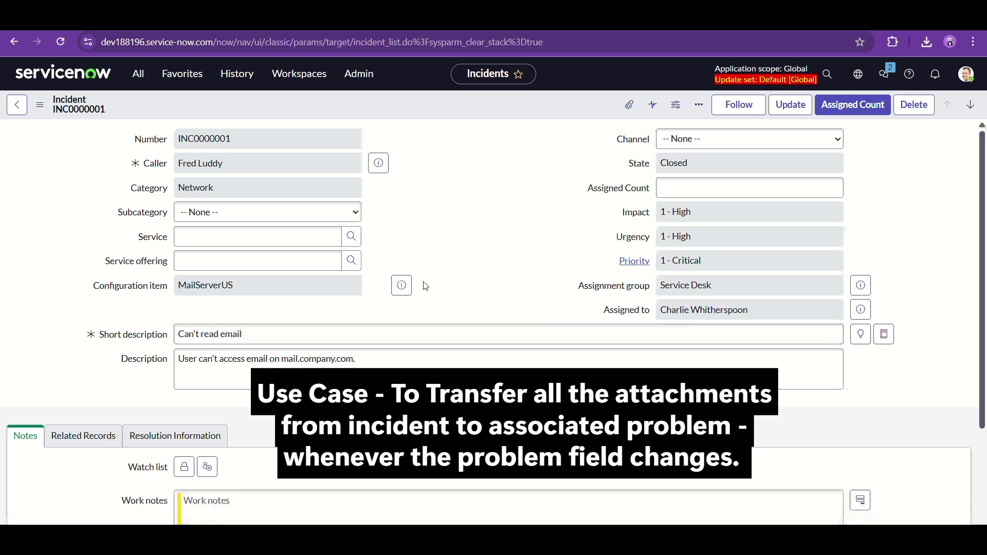
scroll(427, 293, "down", 3)
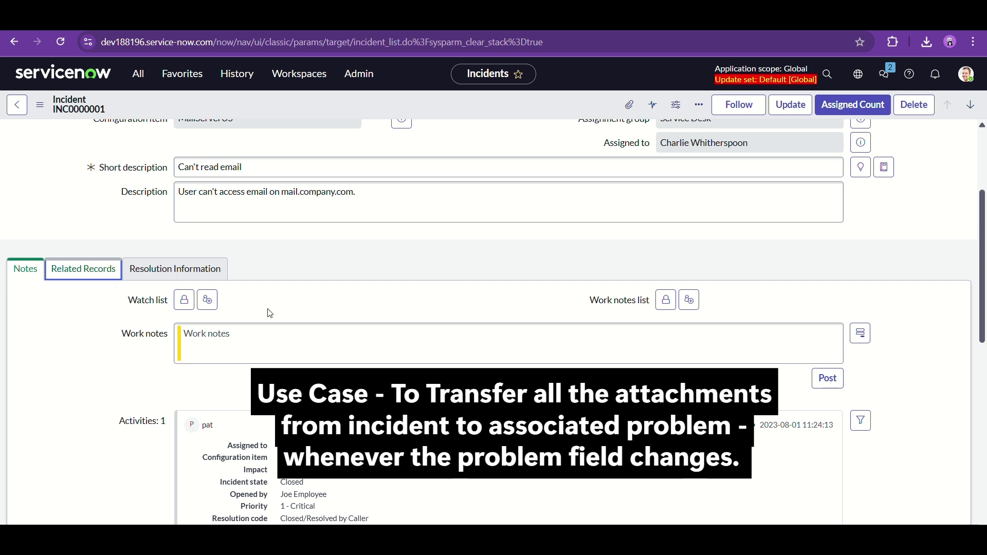
left_click(89, 271)
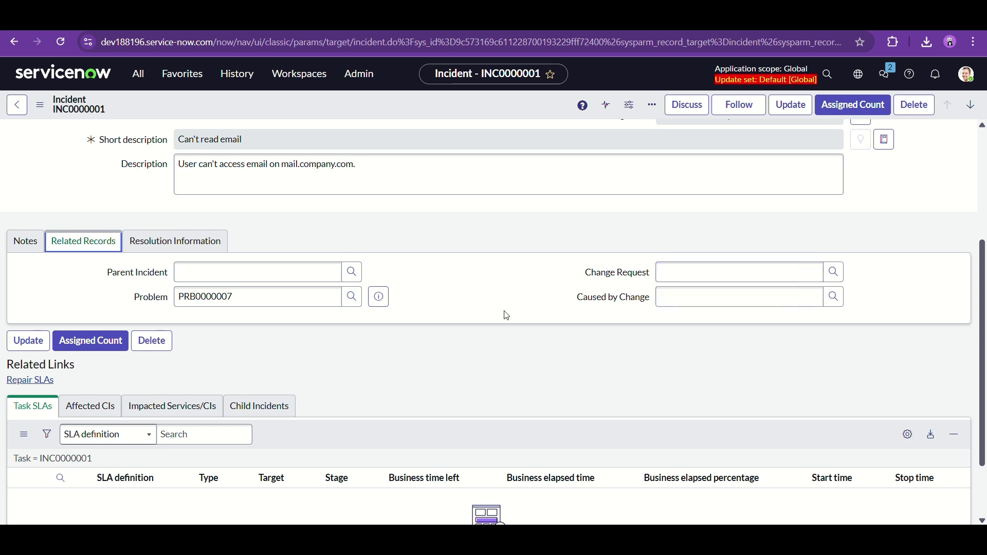
scroll(506, 315, "up", 1)
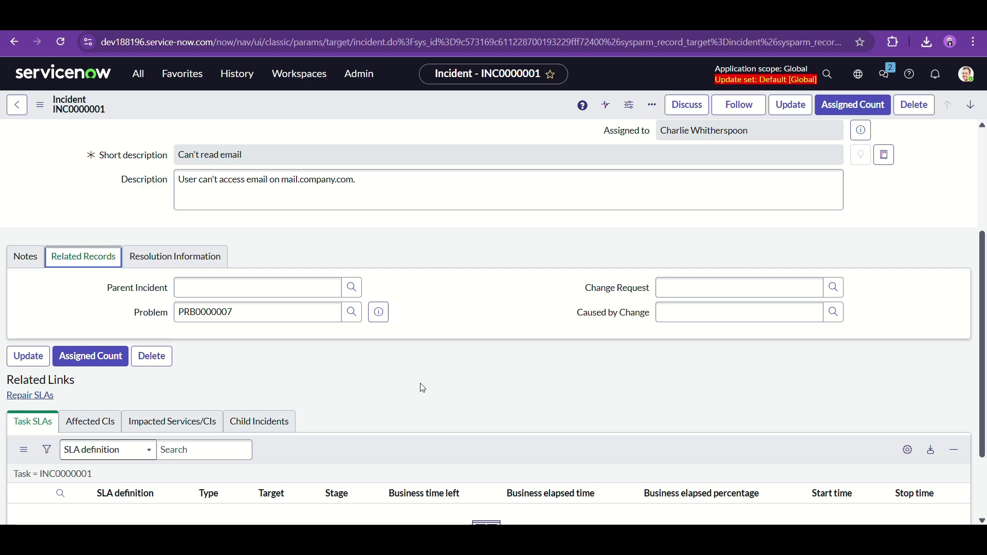
scroll(438, 289, "up", 3)
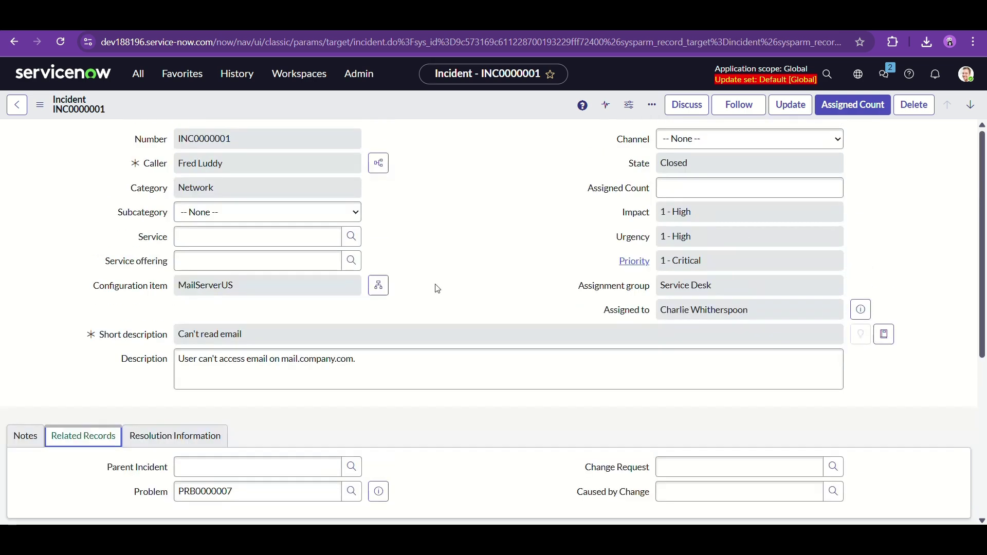
- Find Flow Designer by searching the application navigator for "flow designer" and open it in Workflow Studio
left_click(137, 73)
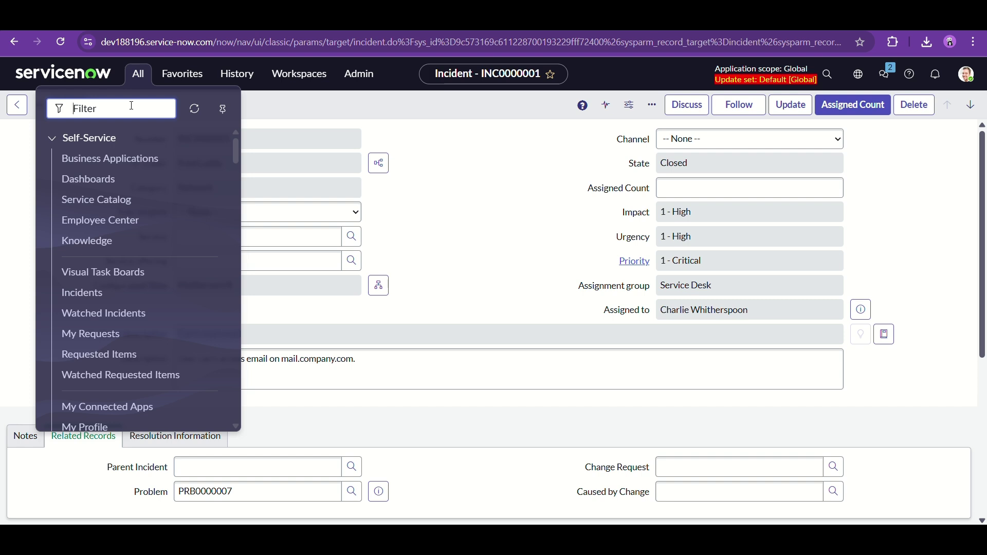
type("flow")
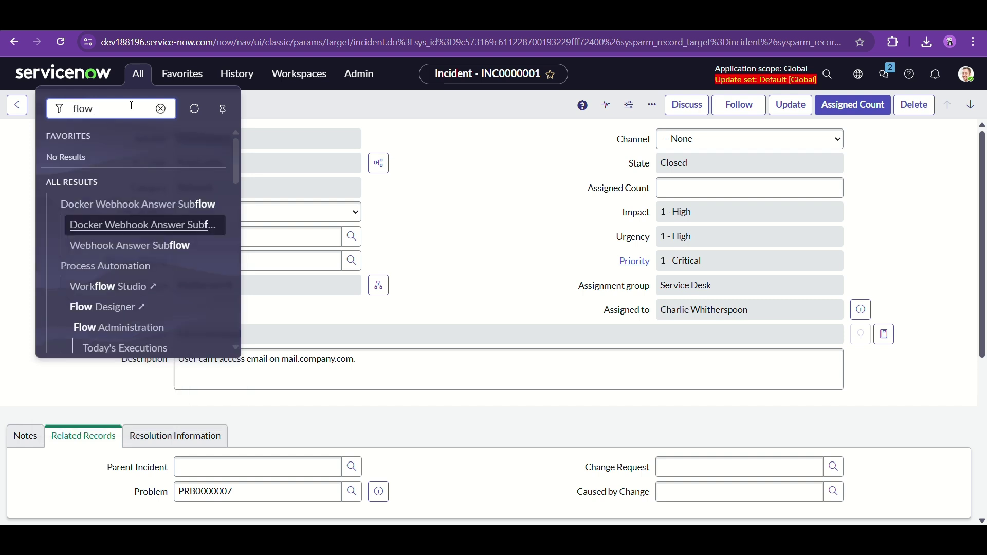
type(" designer")
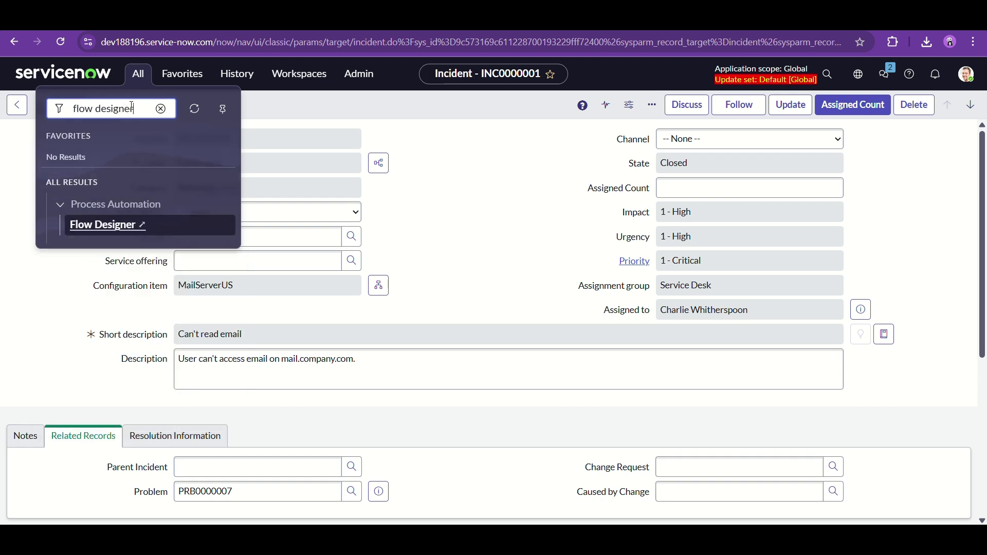
left_click(89, 234)
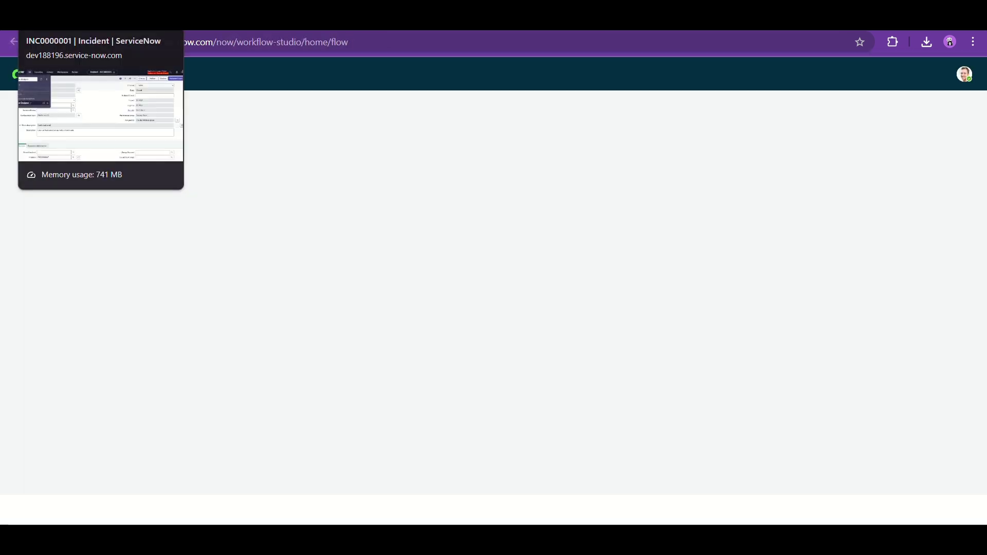
left_click(77, 16)
left_click(206, 16)
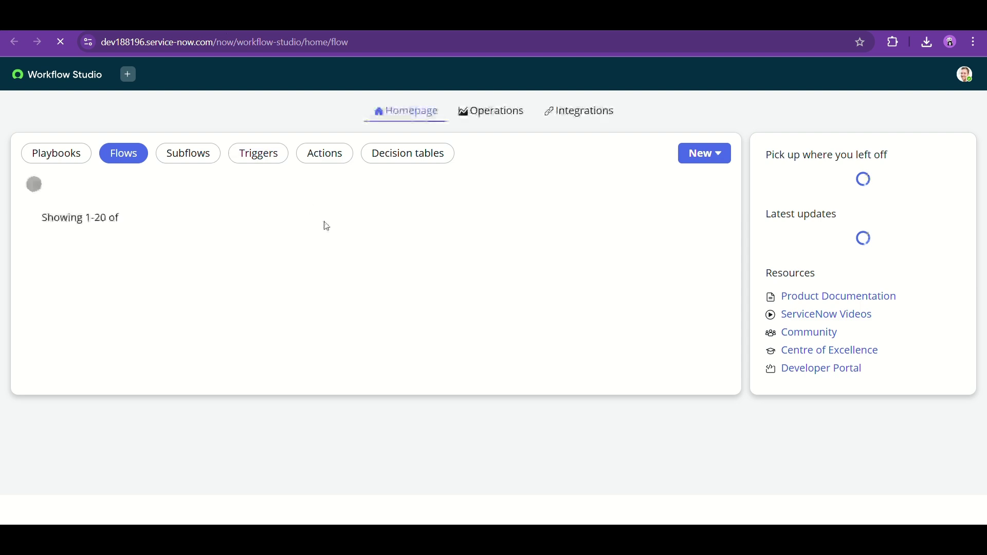
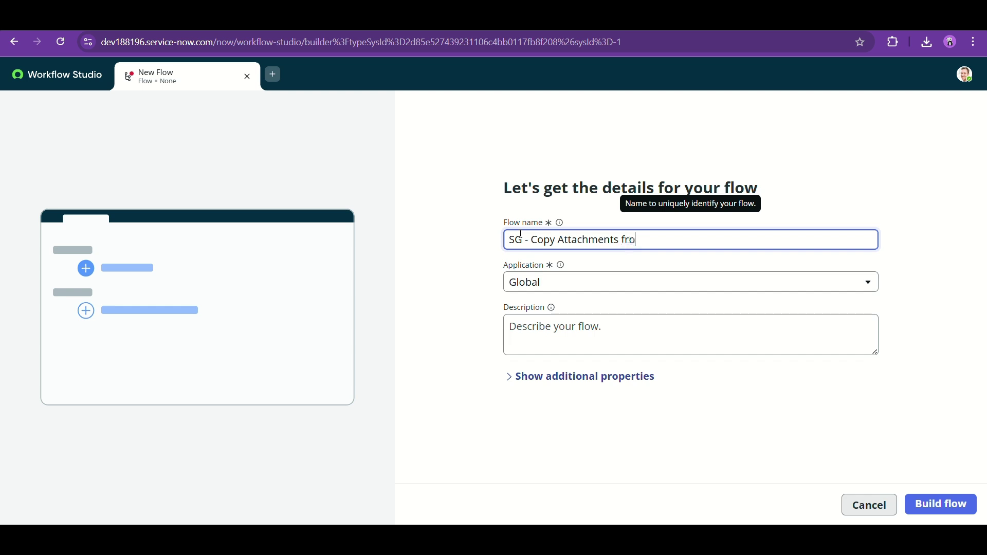
- Name the new flow "SG - Copy Attachments from Incident to Problem", reuse that text as its description, and build the flow
type("m Incident to Prlem")
key("Left")
key("Left")
key("Left")
type("ob")
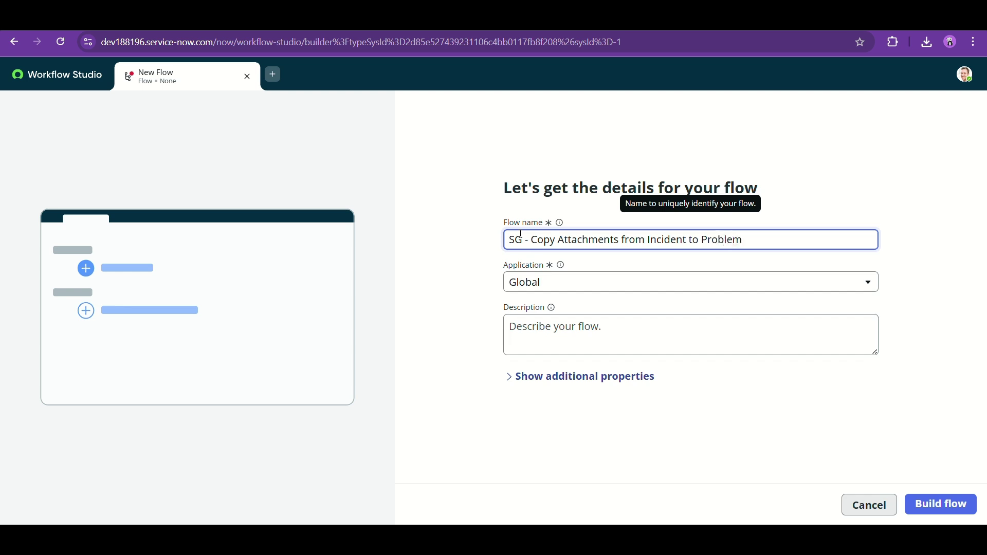
triple_click(559, 237)
key("ctrl+c")
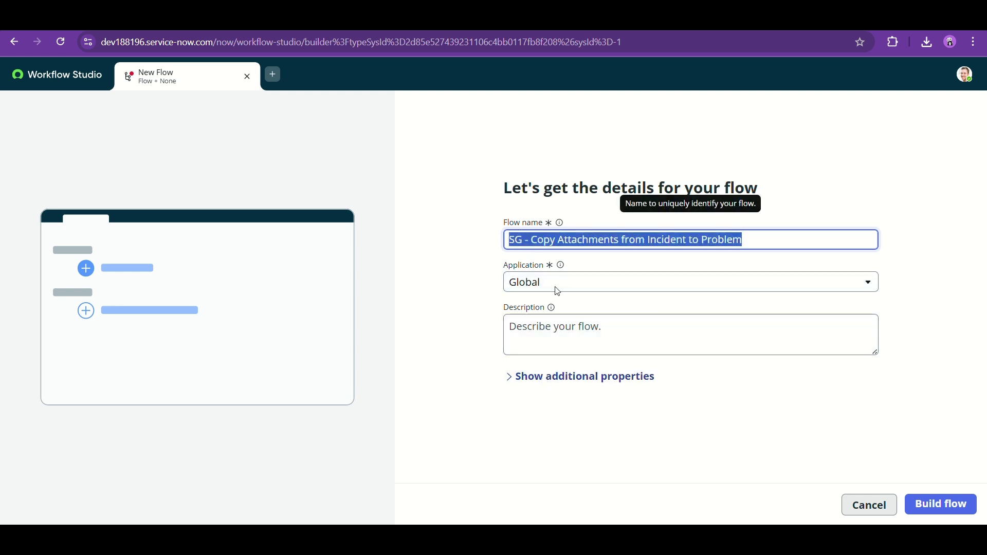
left_click(560, 334)
key("ctrl+v")
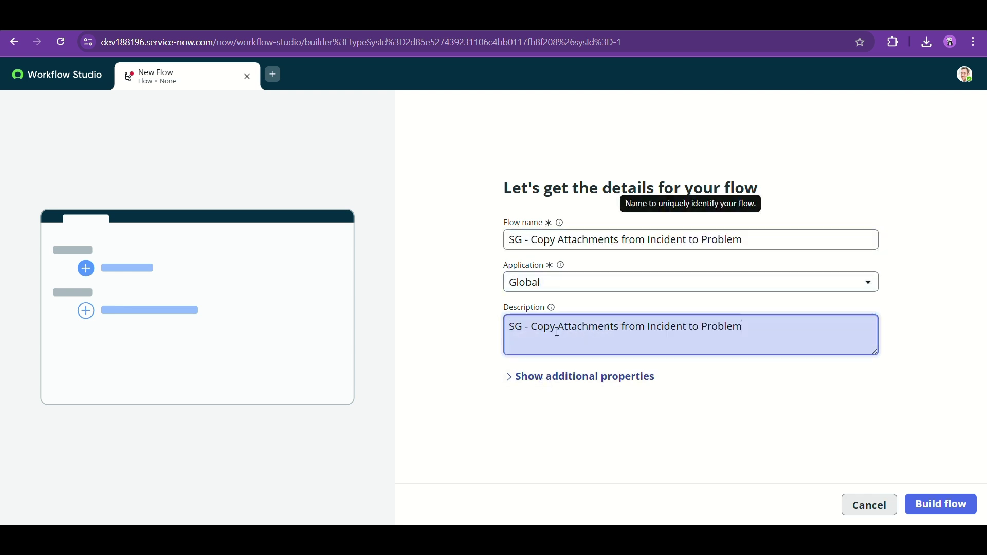
left_click(949, 512)
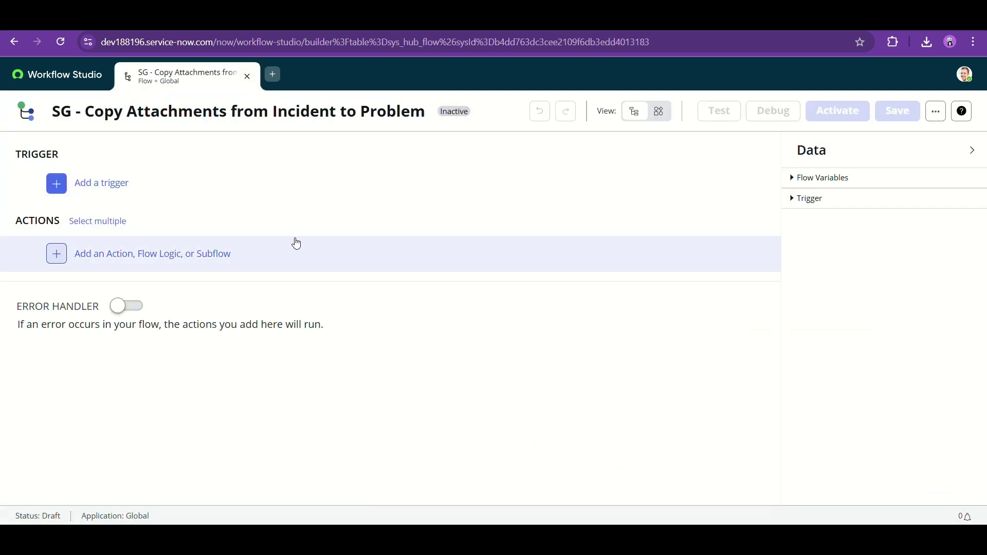
- Add a Created or Updated record trigger to the flow and save it
left_click(111, 184)
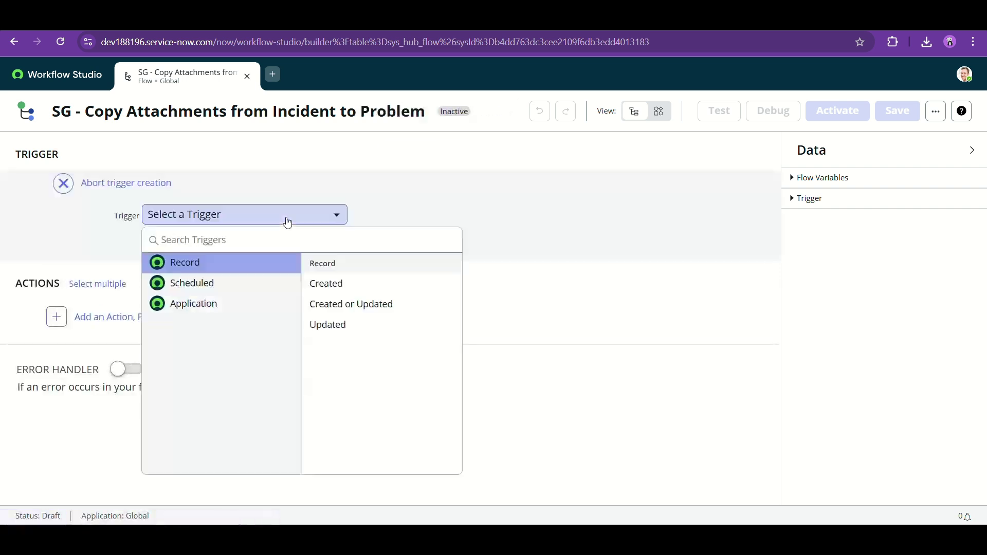
left_click(340, 305)
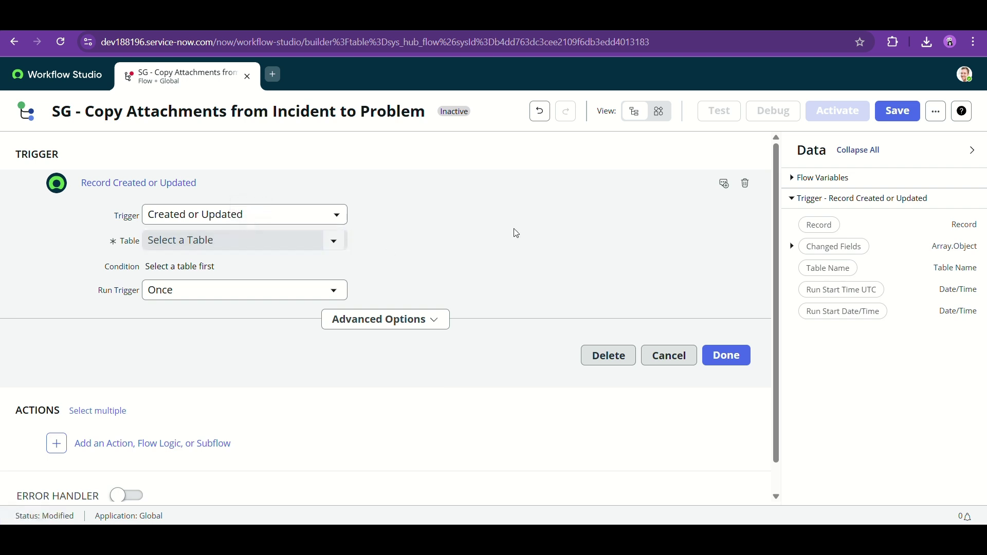
left_click(898, 110)
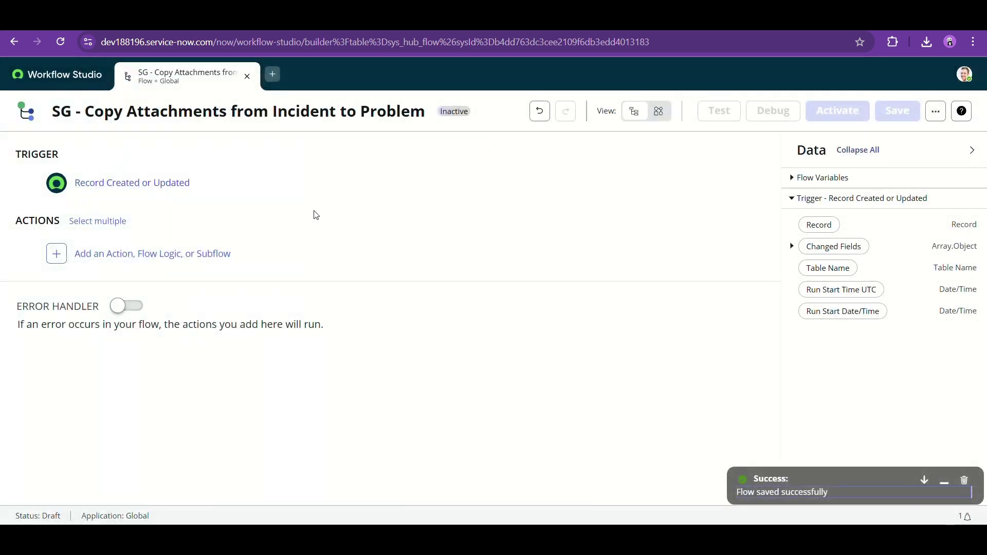
- Reopen the trigger and set its table to Incident [incident]
left_click(154, 185)
left_click(274, 245)
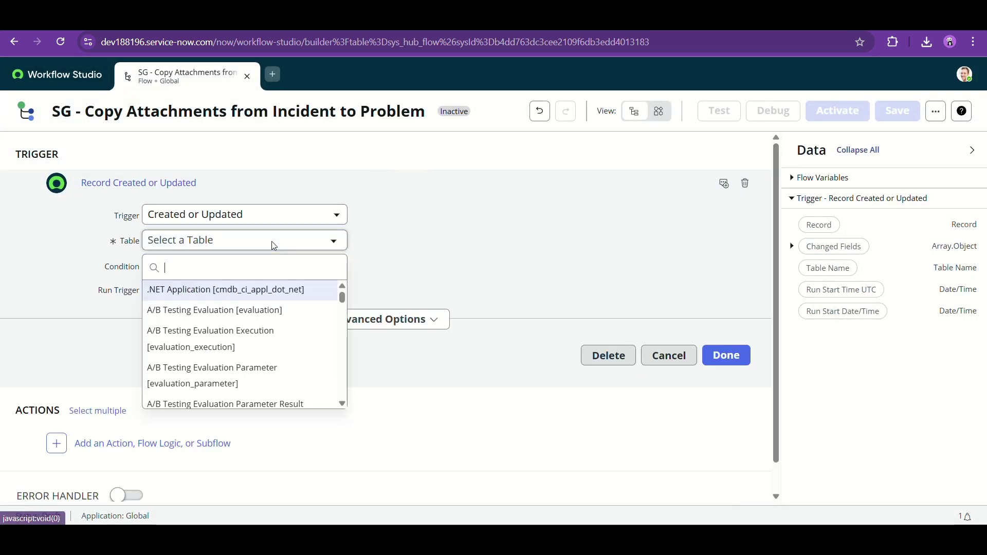
type("incident")
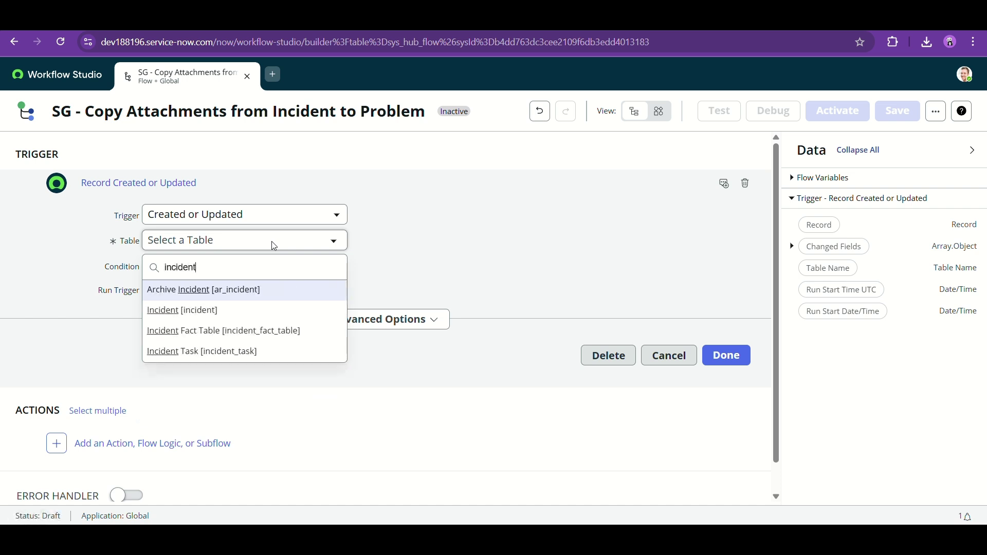
key("Down")
key("Return")
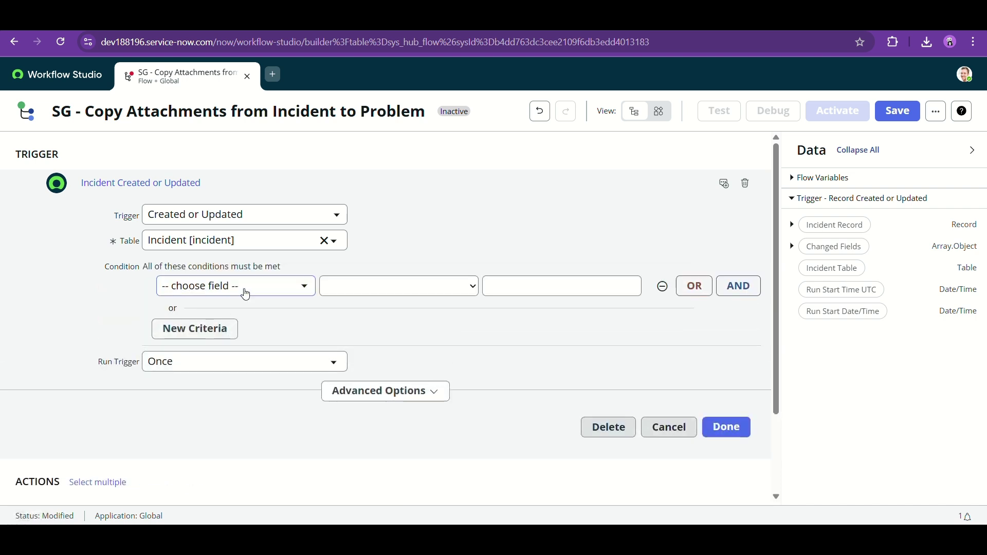
- Set the trigger condition to "Problem changes" and confirm the trigger
left_click(245, 294)
type("lem")
key("BackSpace")
key("BackSpace")
key("BackSpace")
type("prblem")
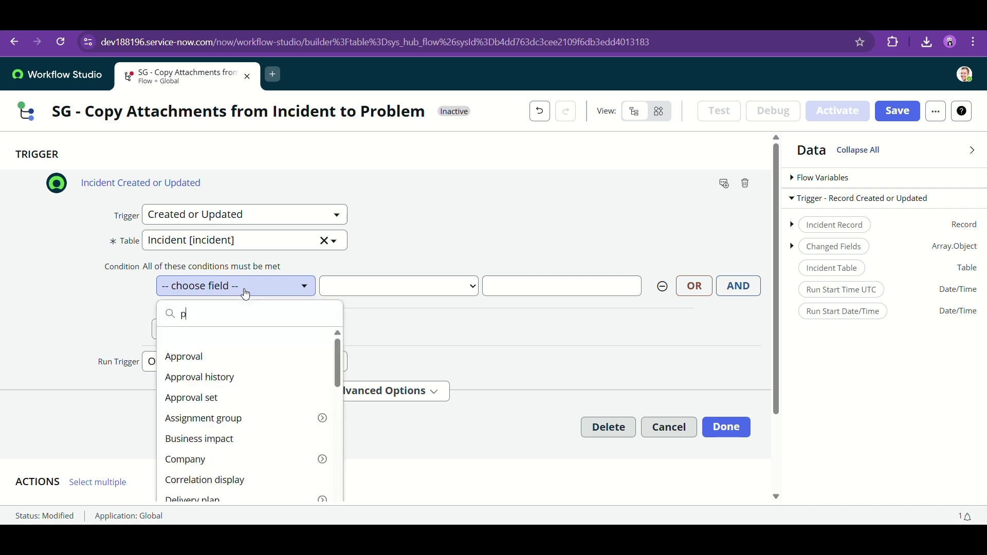
key("BackSpace")
key("BackSpace")
key("BackSpace")
key("BackSpace")
type("o")
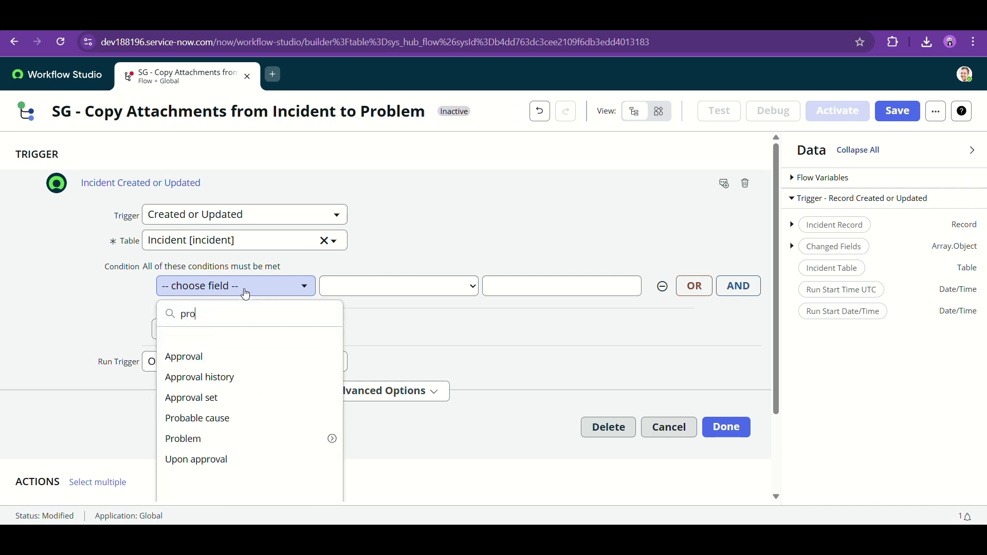
type("bl")
key("Return")
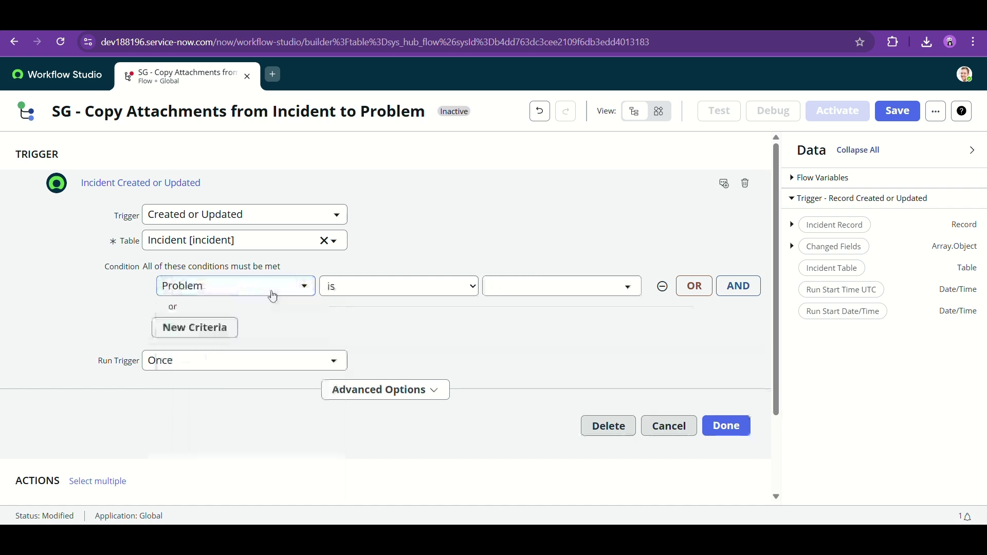
left_click(390, 297)
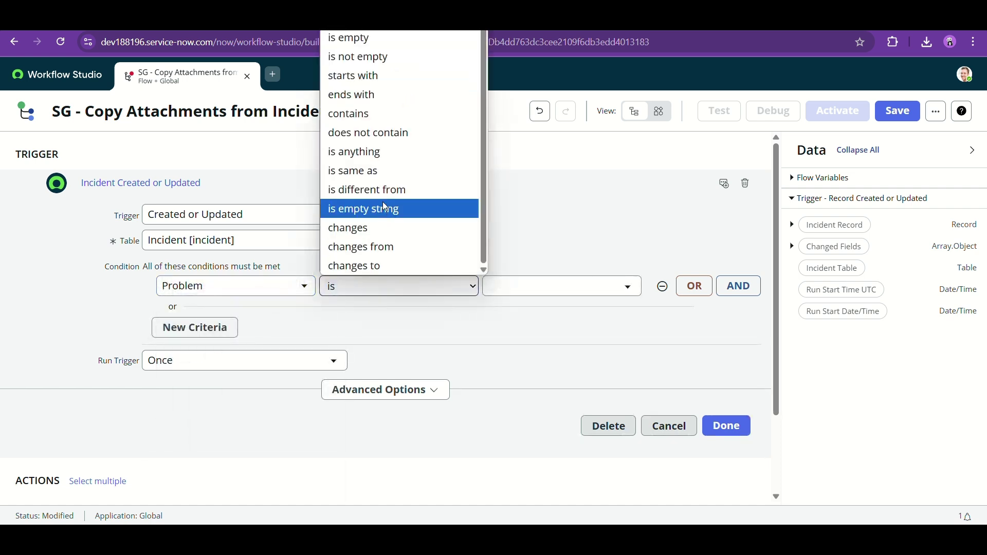
left_click(375, 228)
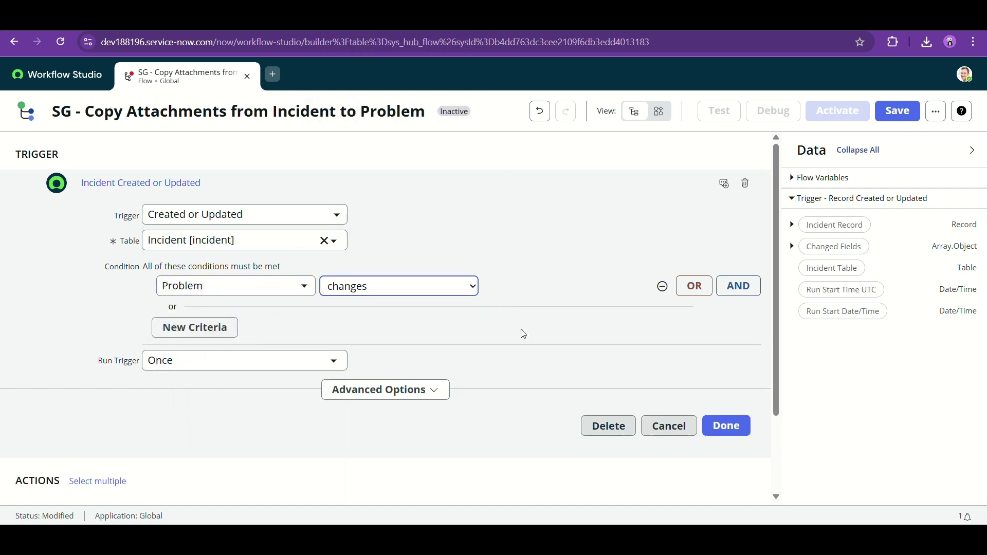
scroll(524, 335, "down", 1)
left_click(733, 388)
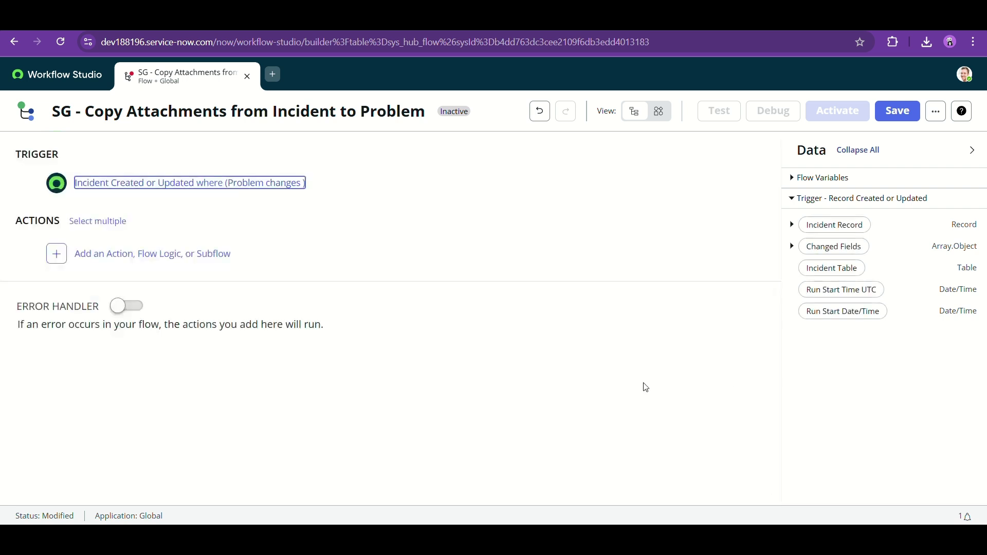
- Set the incident trigger to run For each unique change and confirm it
left_click(187, 186)
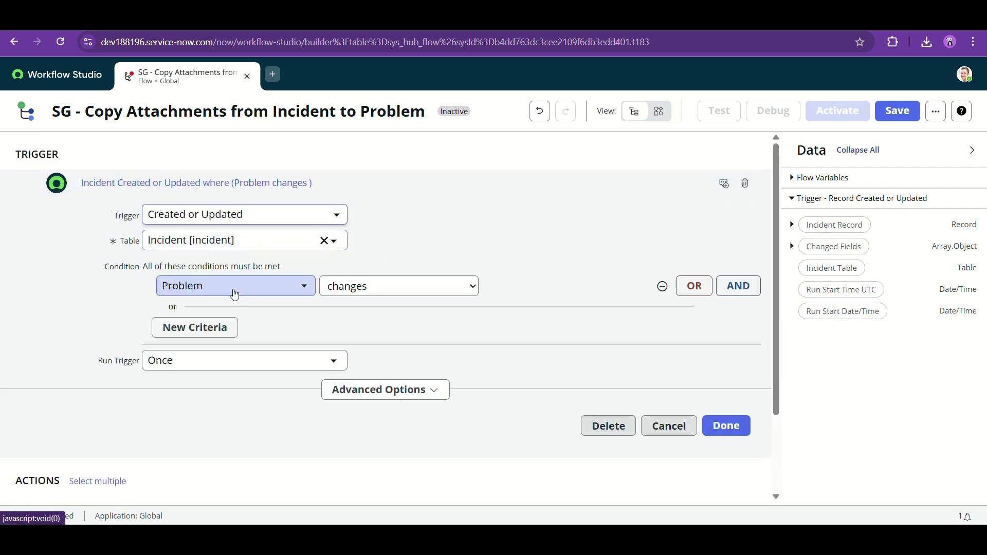
left_click(178, 365)
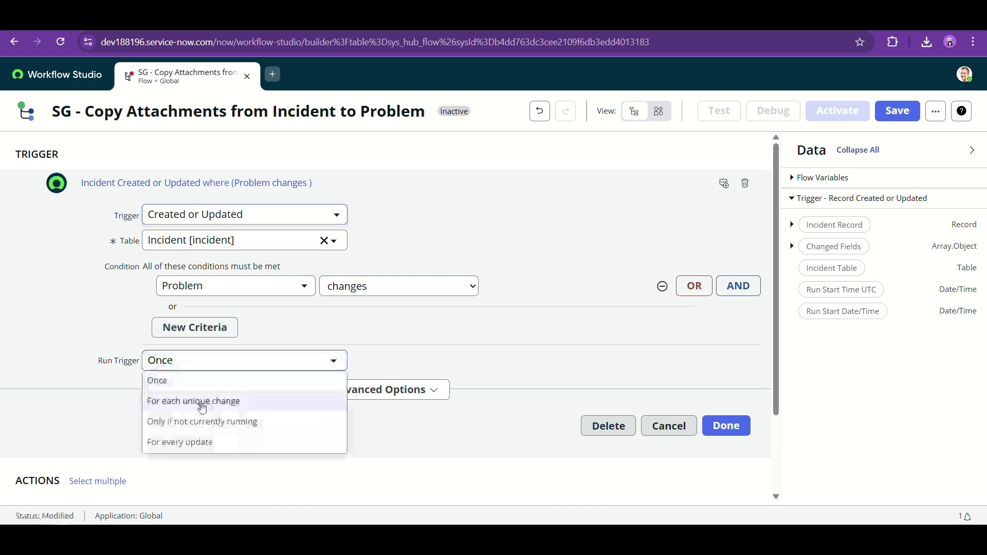
left_click(201, 404)
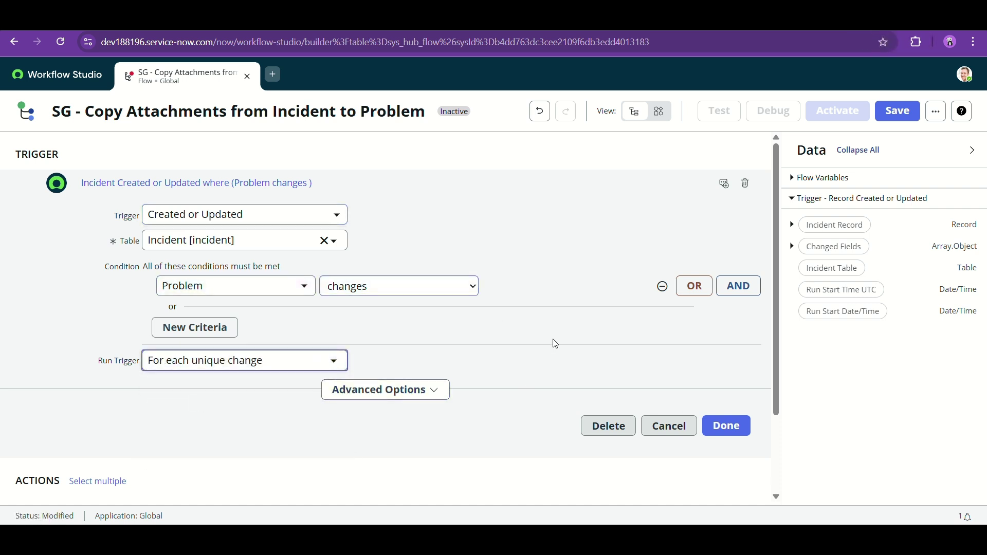
left_click(727, 426)
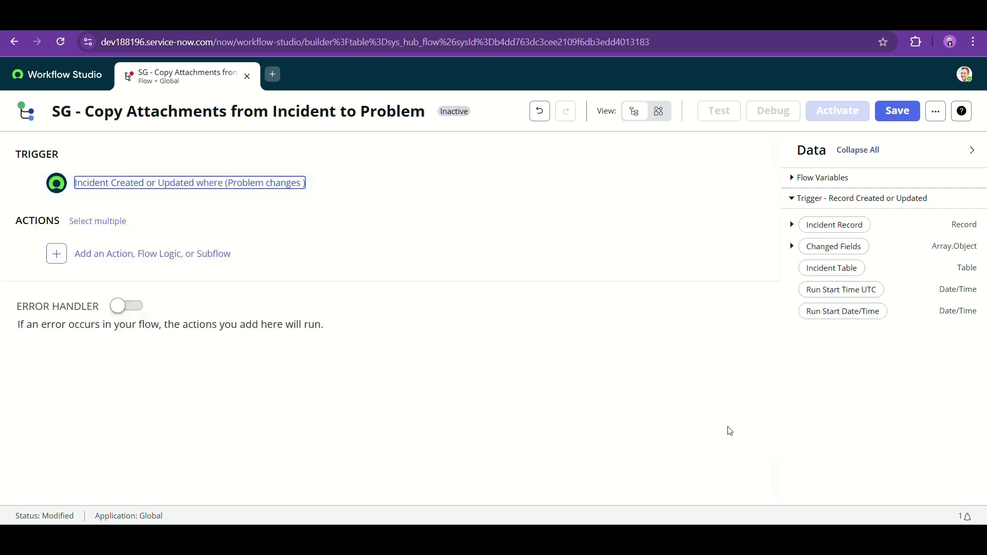
- Add the ServiceNow Core action Get Attachments on Record as the flow's first action
left_click(137, 258)
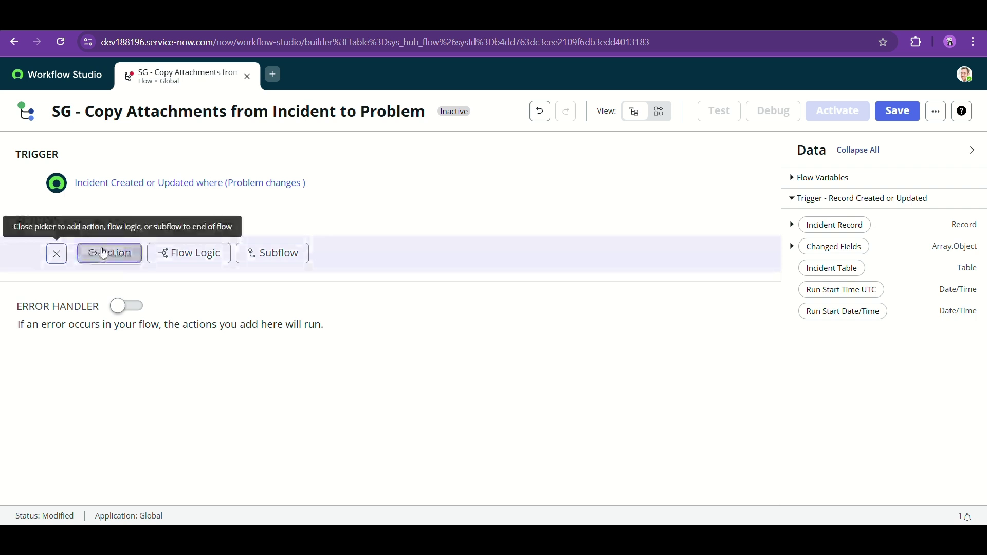
left_click(103, 254)
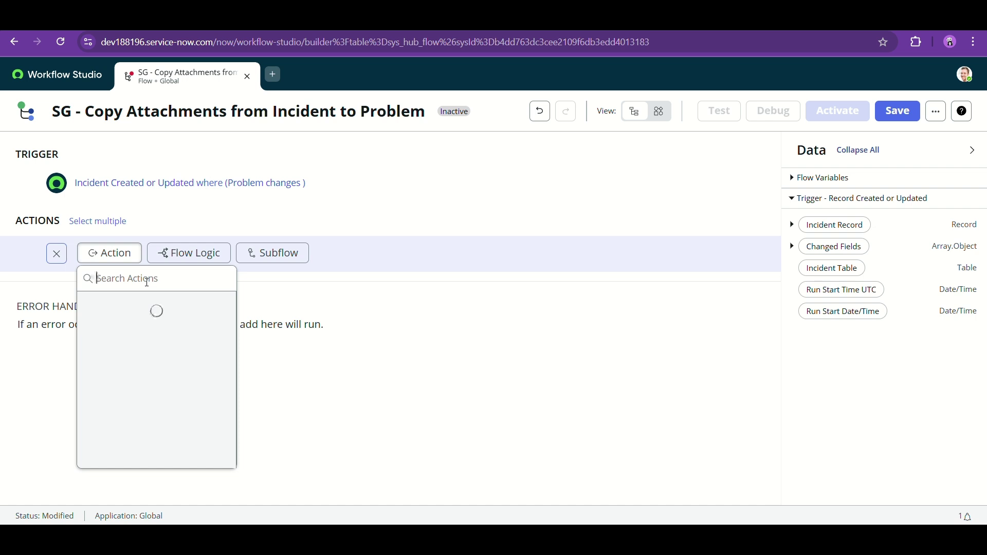
scroll(308, 403, "down", 3)
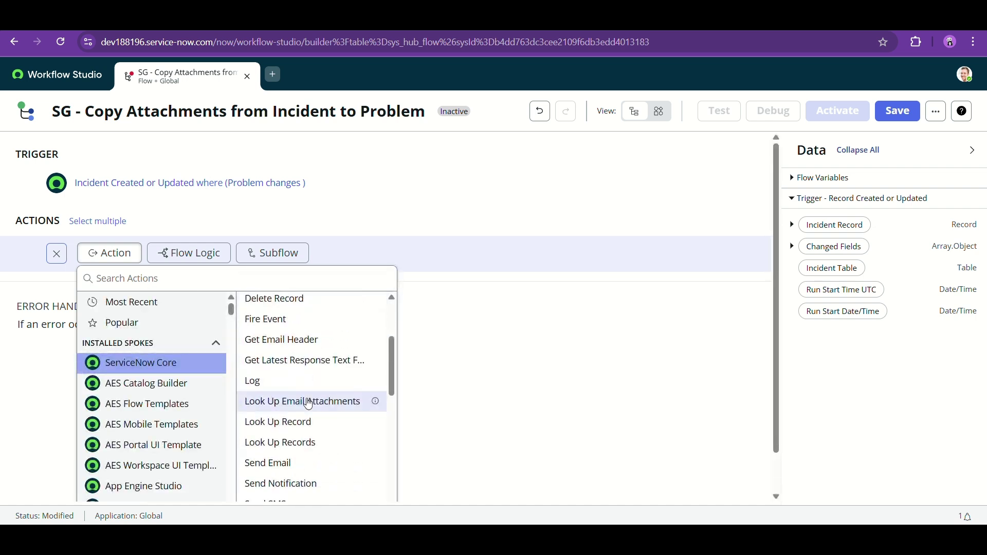
scroll(308, 402, "down", 5)
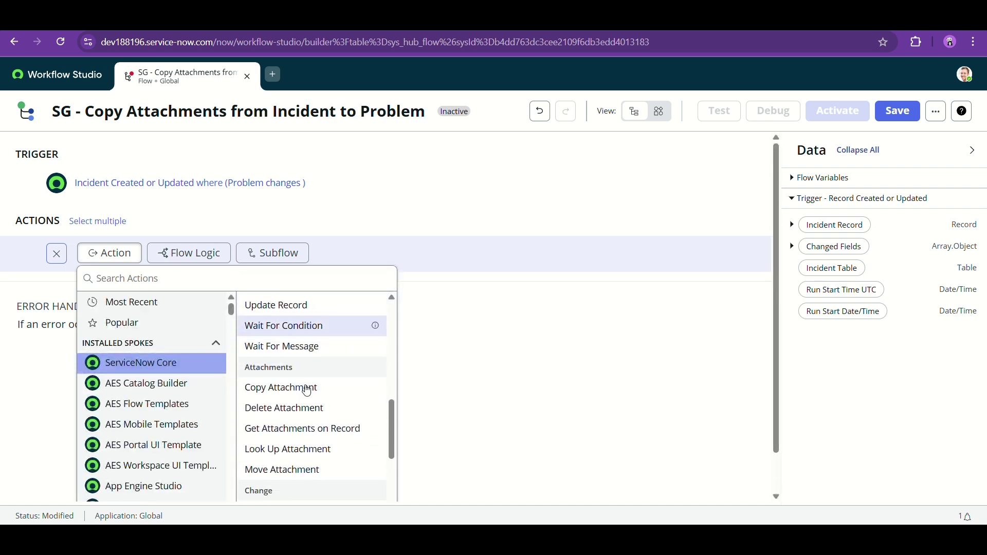
scroll(307, 392, "down", 1)
left_click(304, 414)
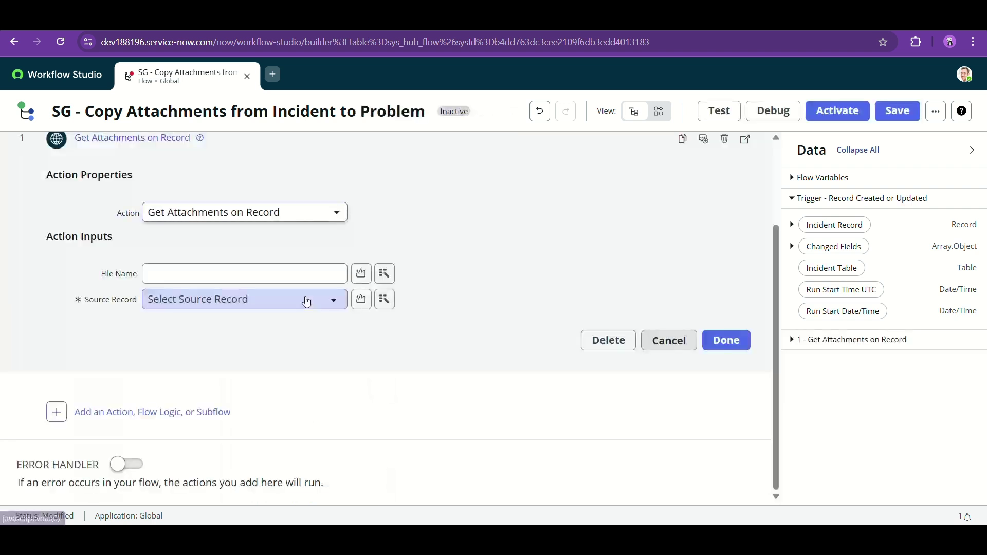
- Set the Get Attachments on Record source record to the trigger's Incident Record and confirm the action
scroll(264, 245, "up", 1)
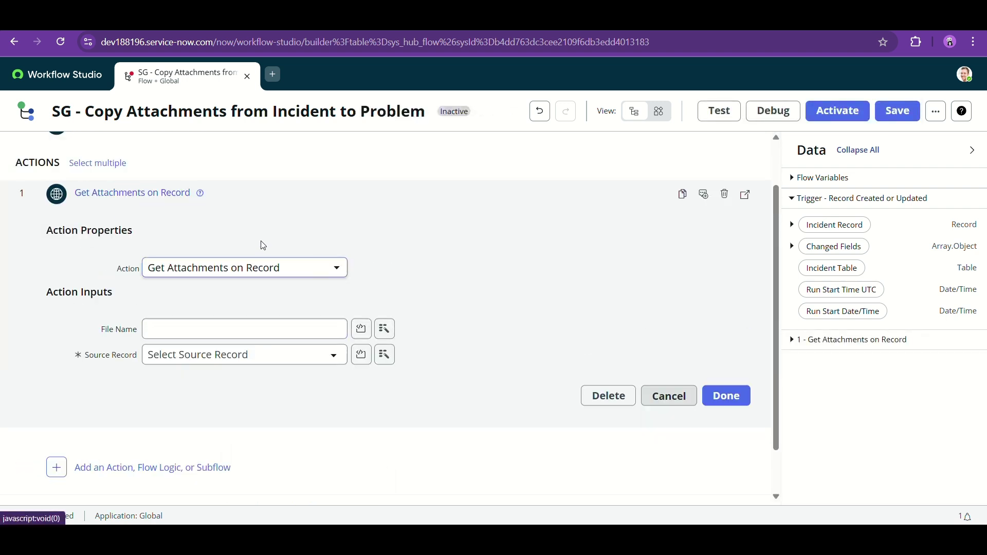
scroll(263, 245, "up", 1)
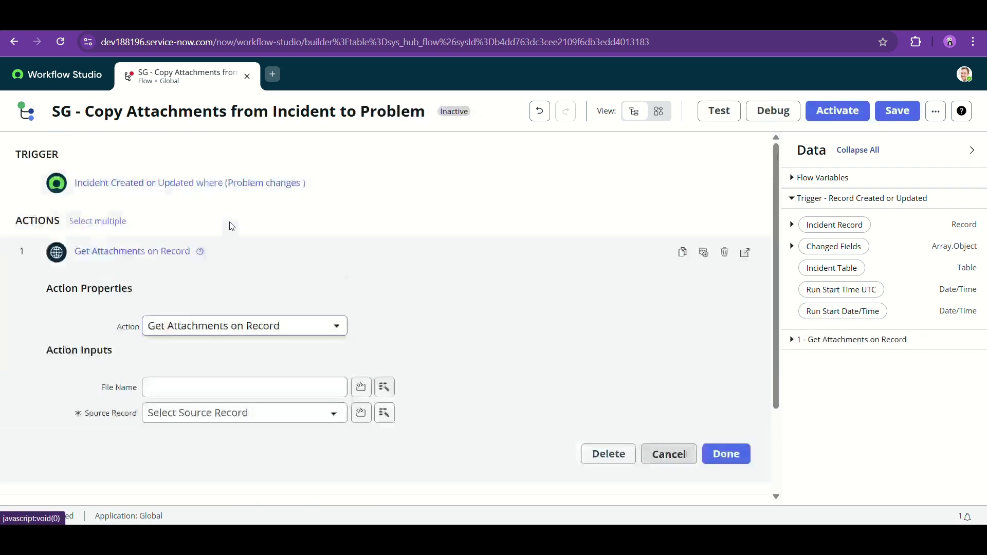
left_click(383, 414)
left_click(445, 267)
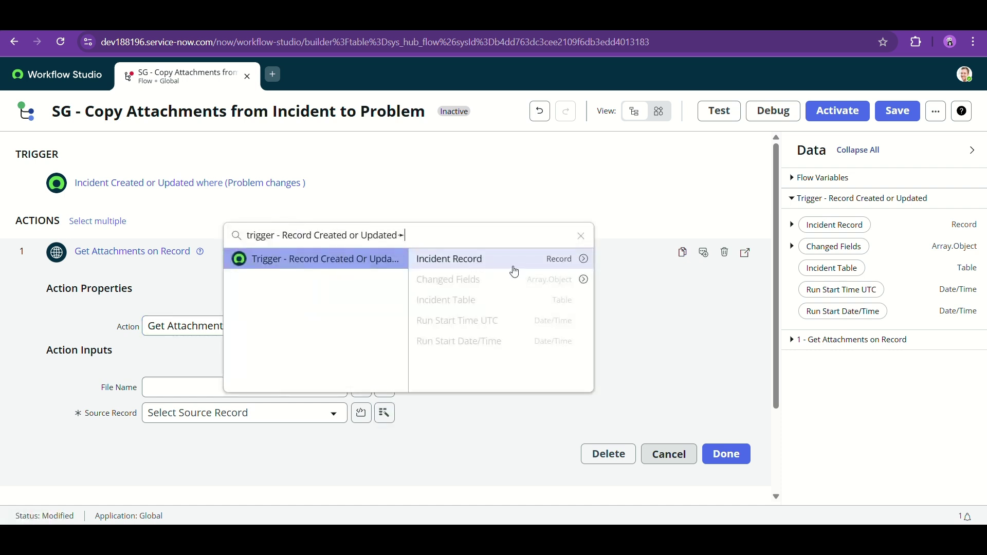
left_click(502, 261)
scroll(303, 403, "down", 2)
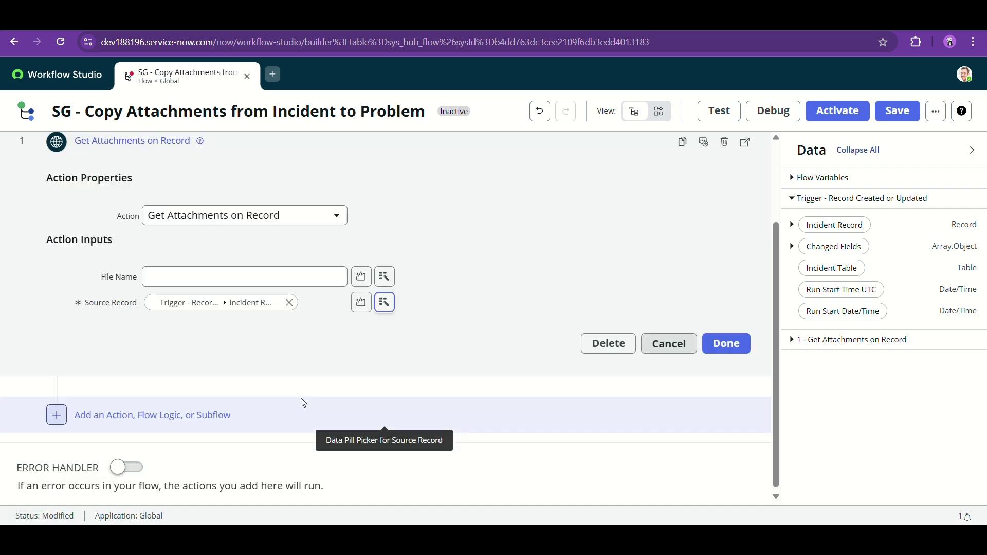
scroll(283, 353, "up", 1)
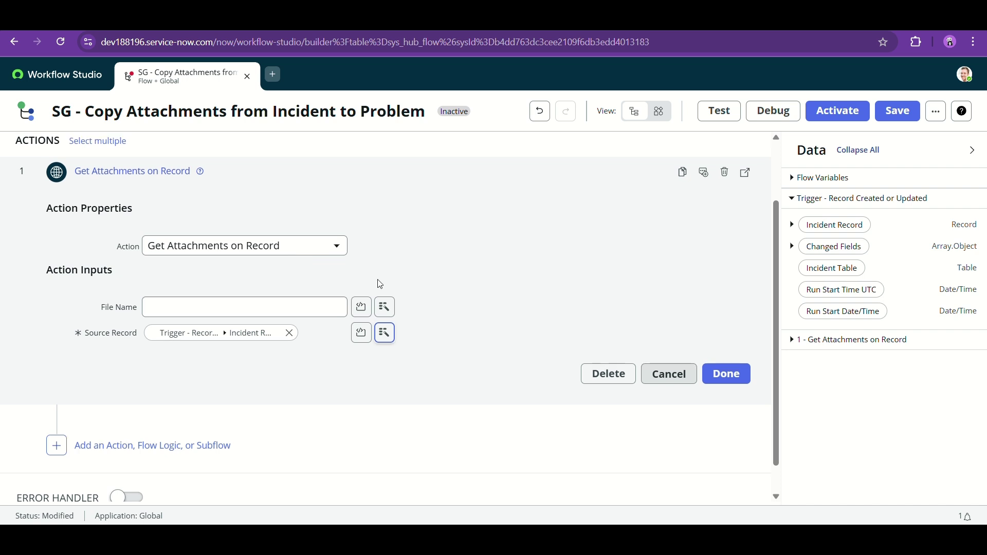
scroll(403, 294, "up", 1)
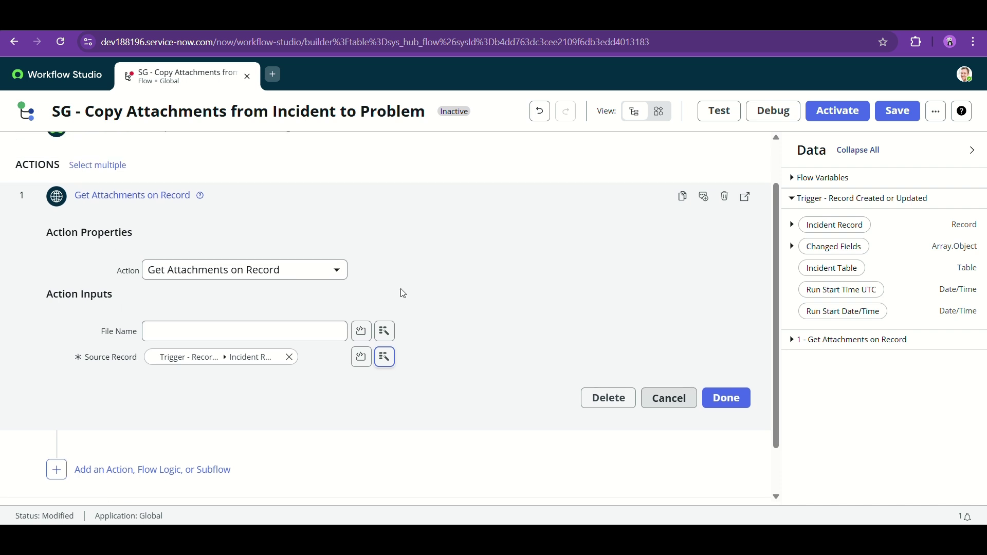
left_click(725, 398)
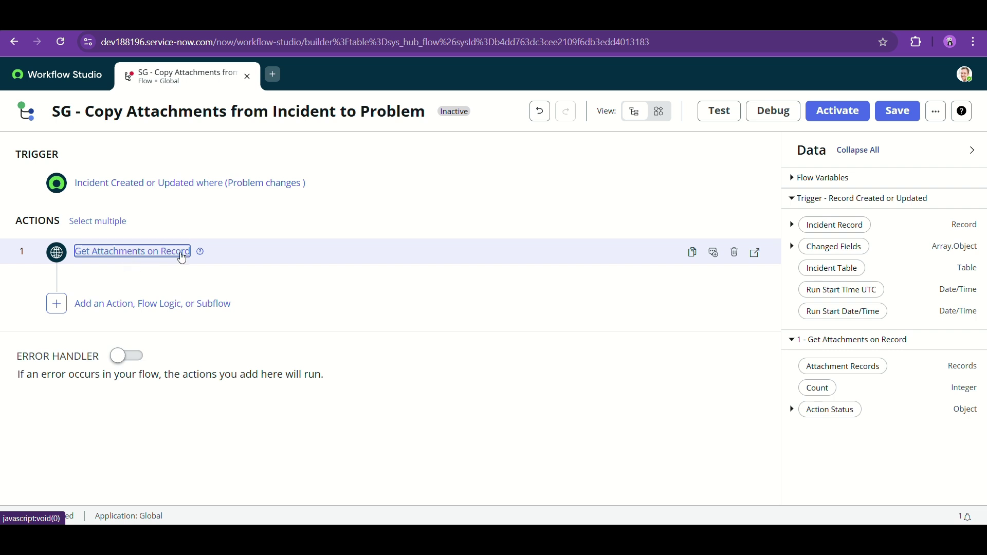
left_click(179, 306)
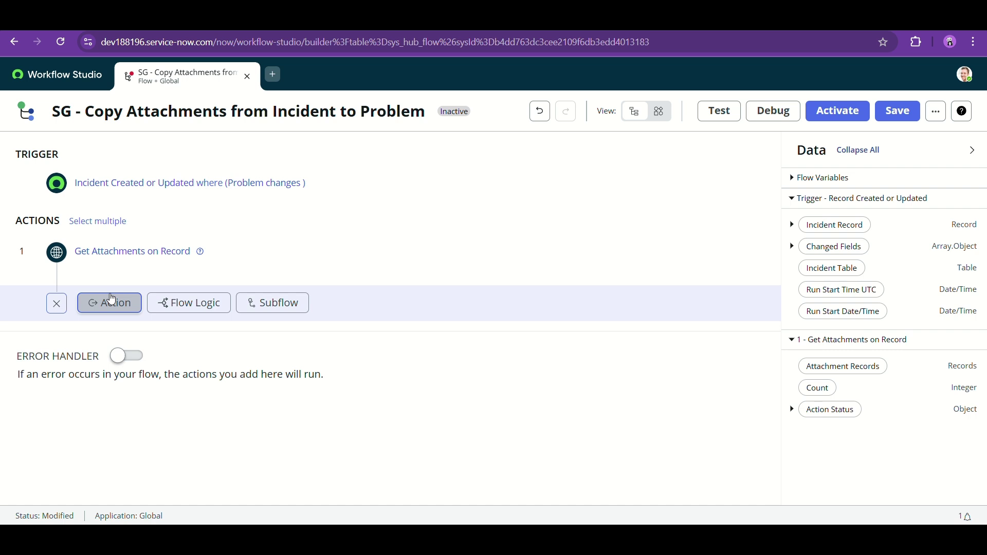
left_click(111, 303)
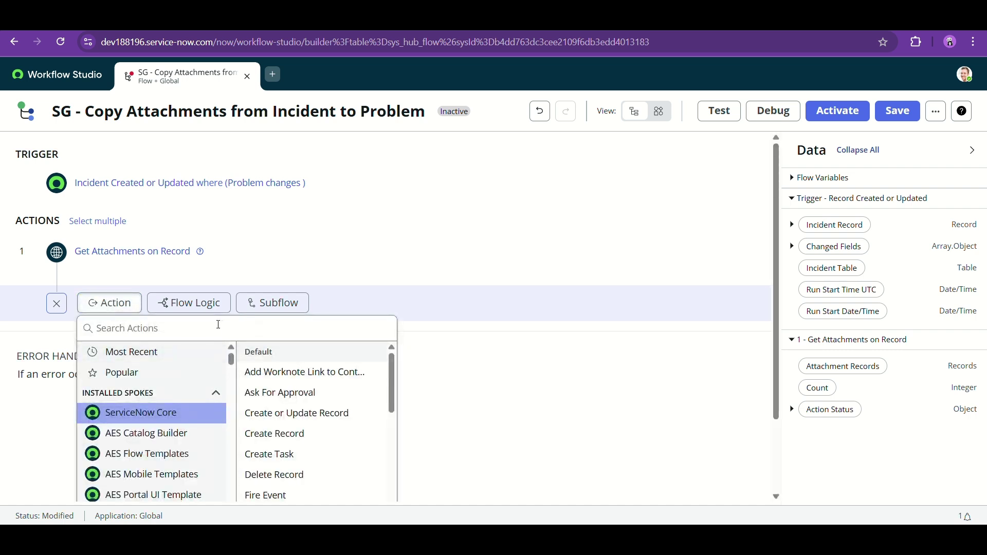
type("c")
key("BackSpace")
key("BackSpace")
- Add For Each flow logic that iterates over the Attachment Records from Get Attachments on Record
left_click(192, 303)
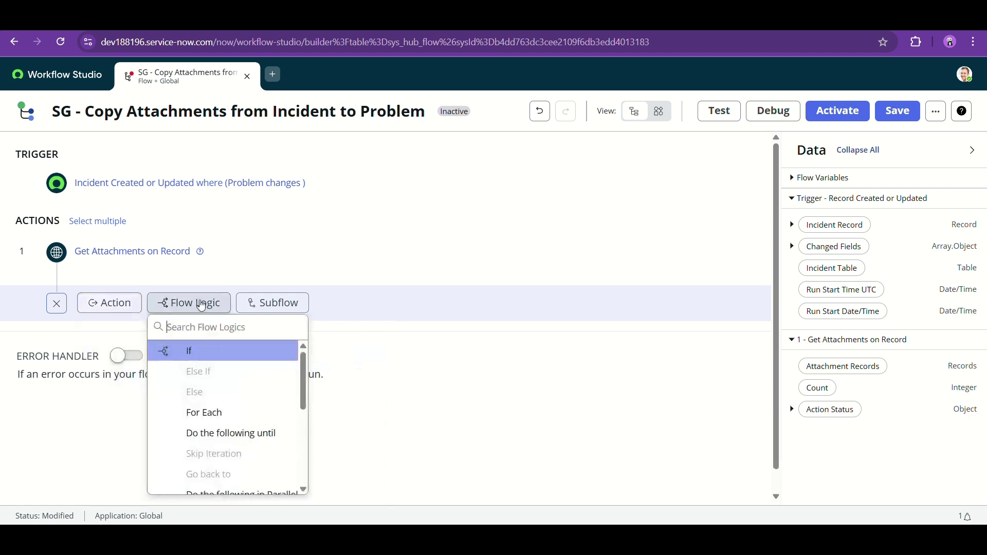
left_click(245, 420)
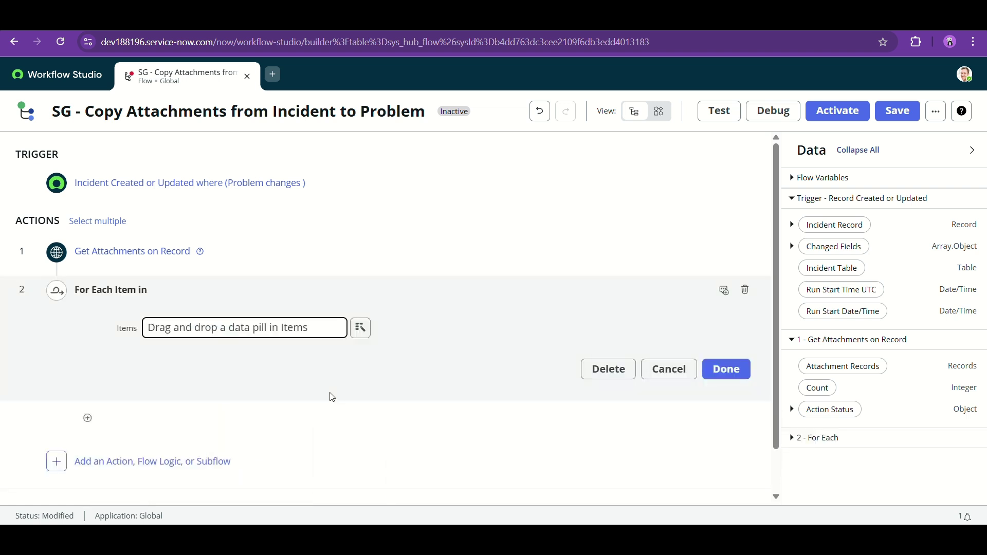
left_click(361, 328)
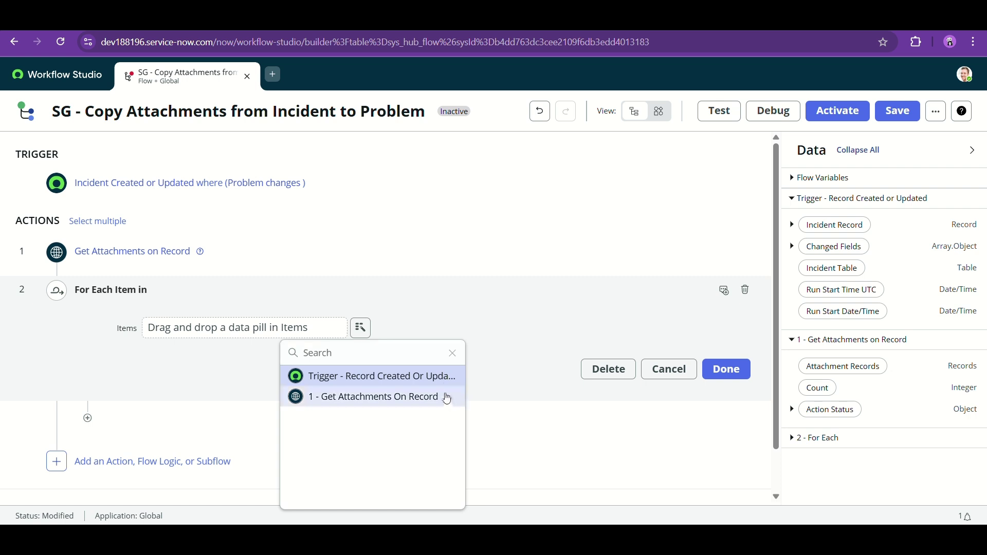
left_click(448, 398)
left_click(496, 376)
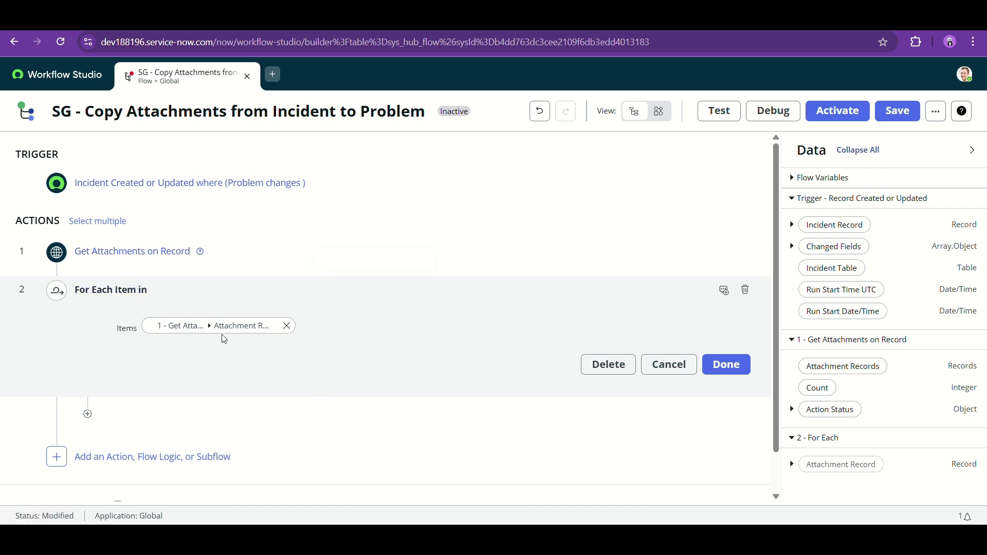
- Add a Copy Attachment action inside the For Each loop
left_click(88, 415)
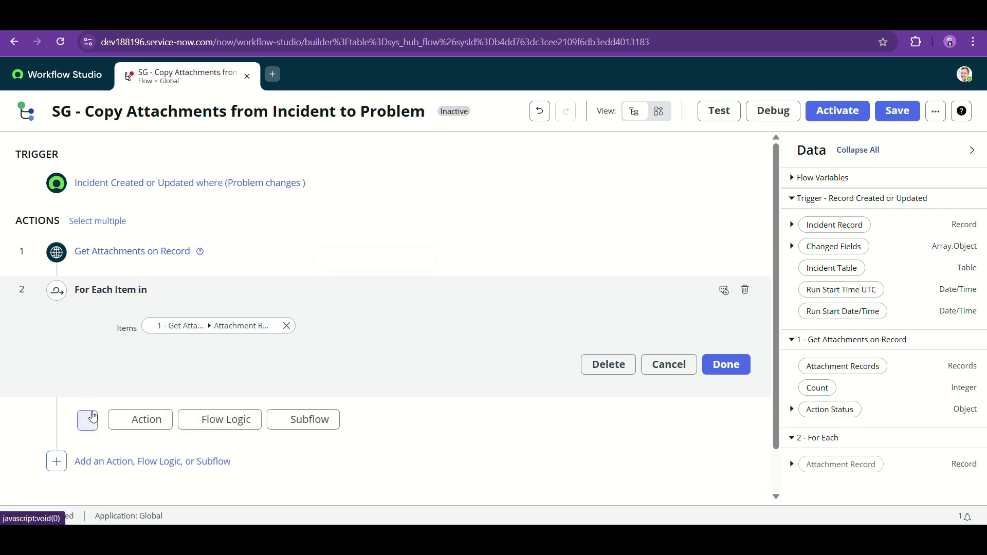
left_click(136, 420)
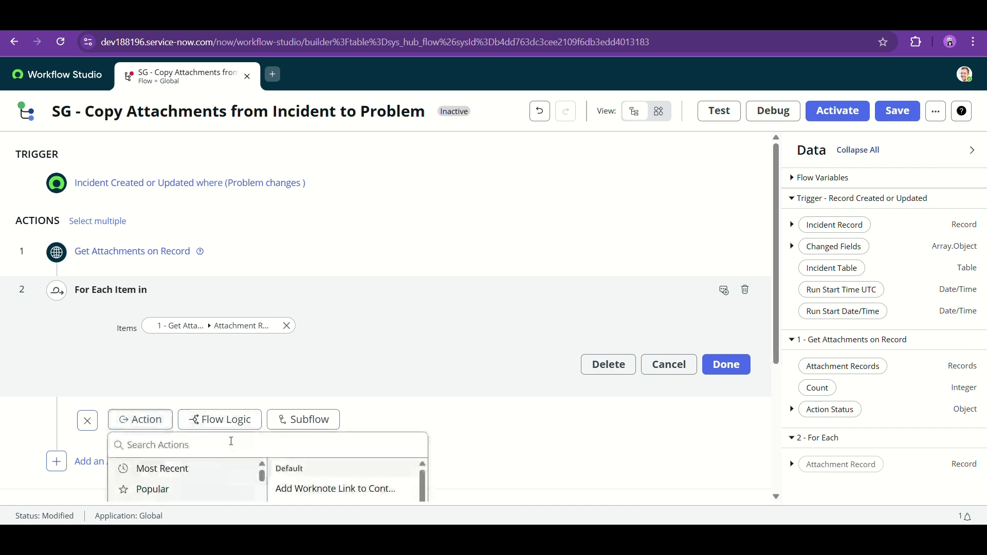
type("copy attach")
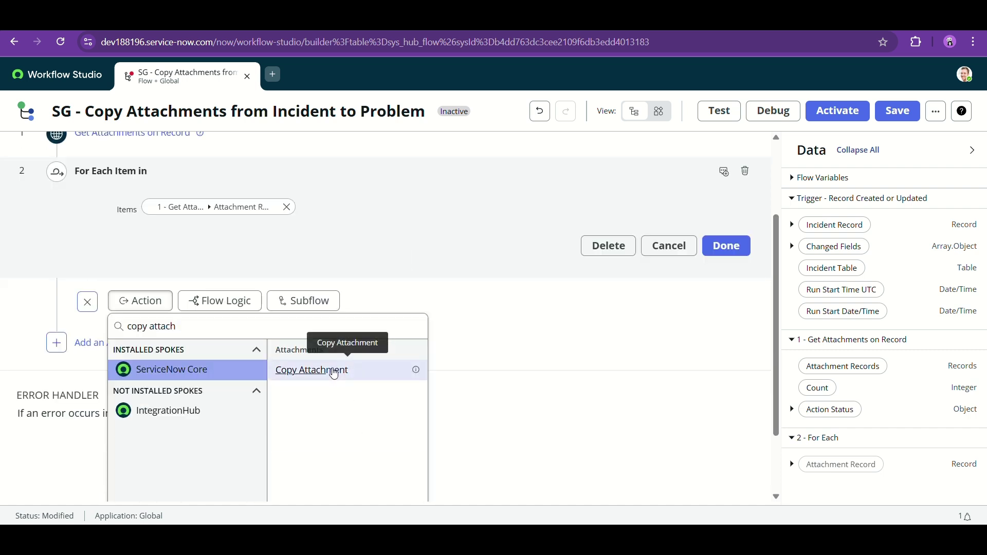
left_click(367, 374)
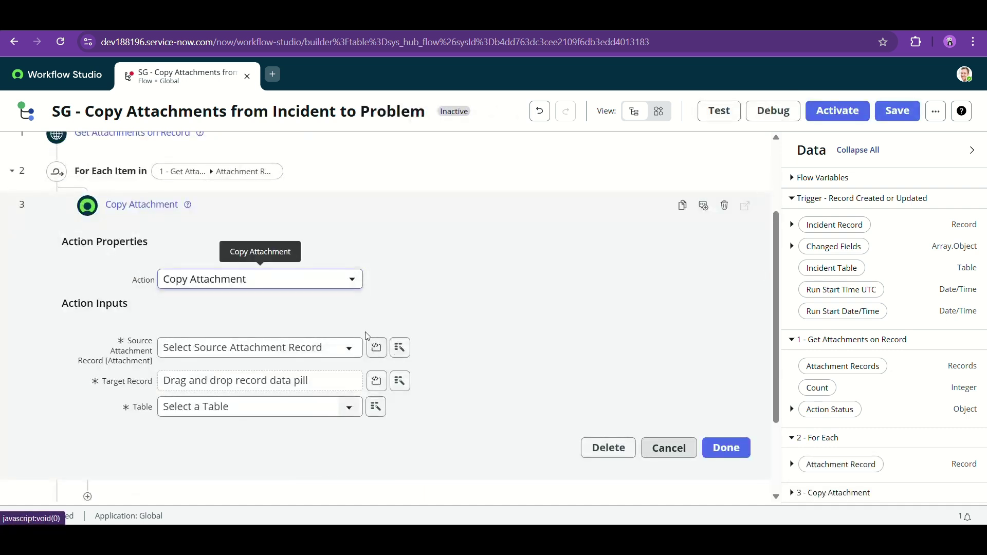
- Set Copy Attachment's source attachment record to the Attachment Record from the For Each loop
left_click(399, 349)
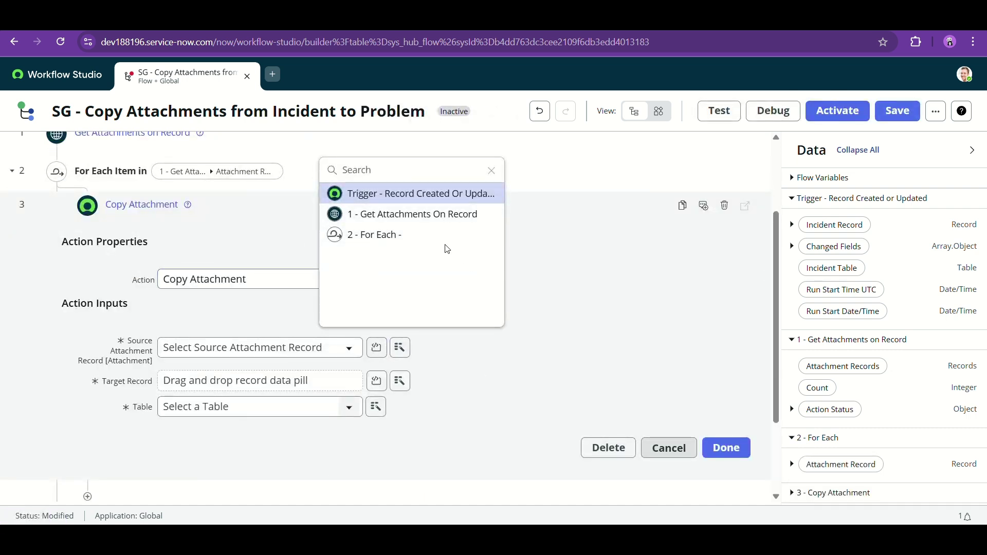
left_click(425, 234)
left_click(508, 194)
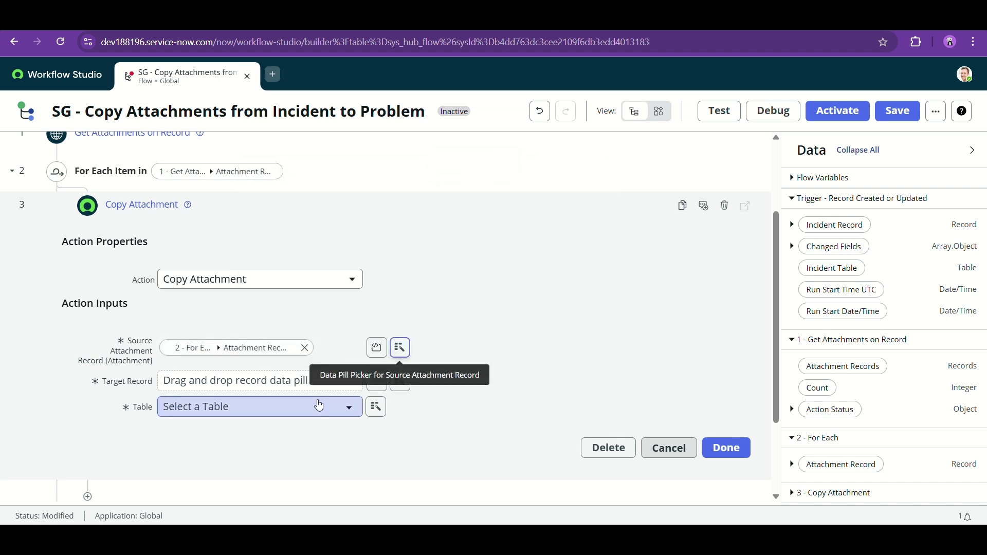
- Set Copy Attachment's target record to the Problem of the trigger's Incident Record and confirm the action
left_click(400, 382)
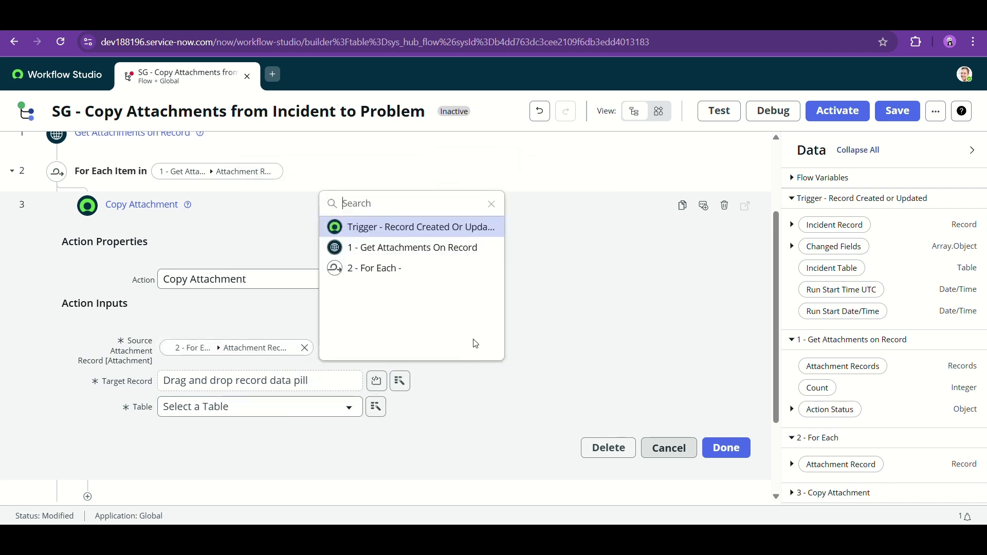
left_click(470, 226)
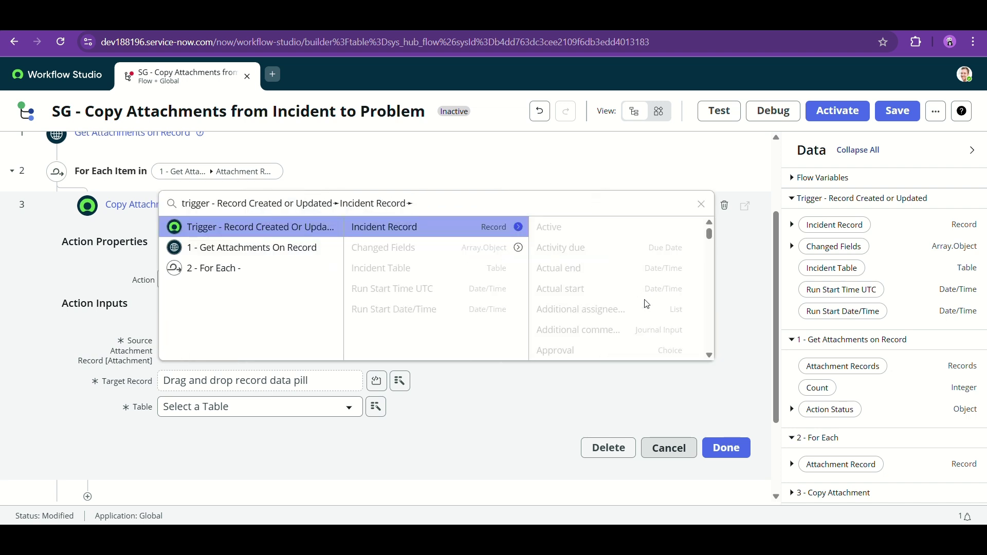
type("prob")
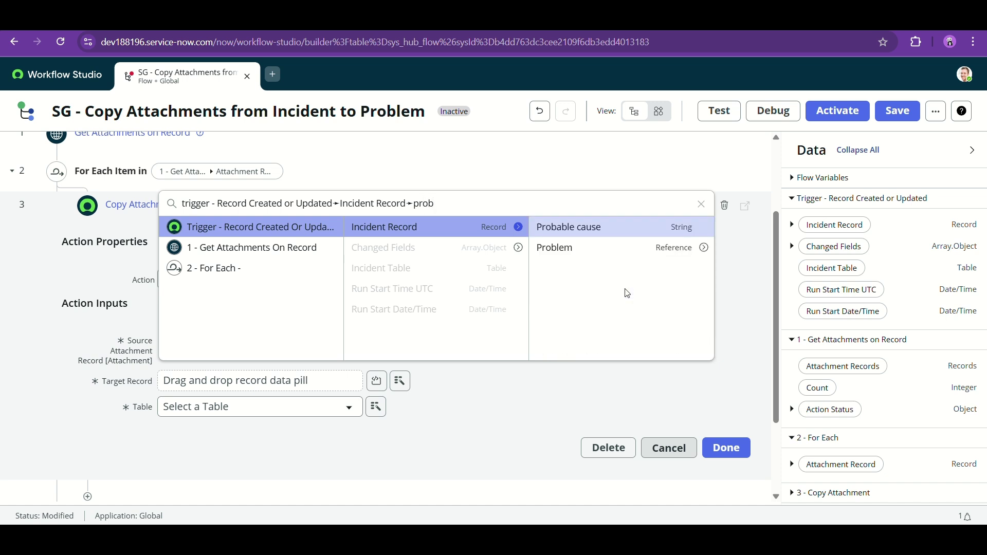
key("Down")
key("Return")
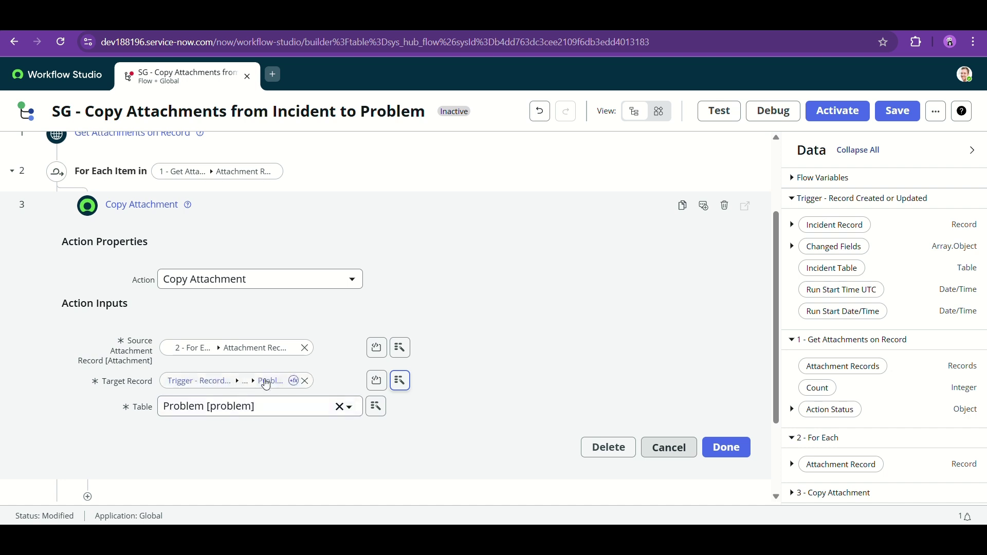
left_click(726, 447)
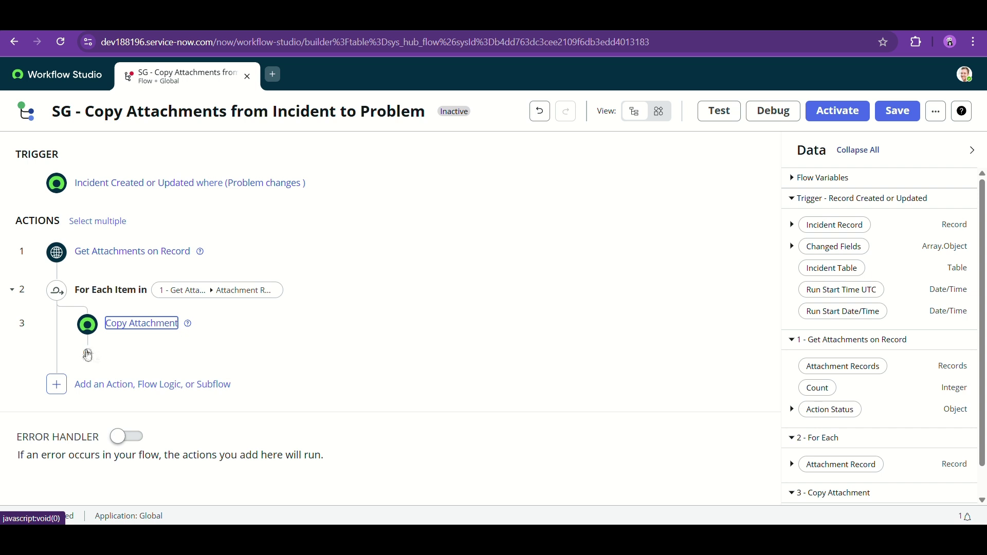
- Add an Update Record action after the For Each loop
left_click(75, 386)
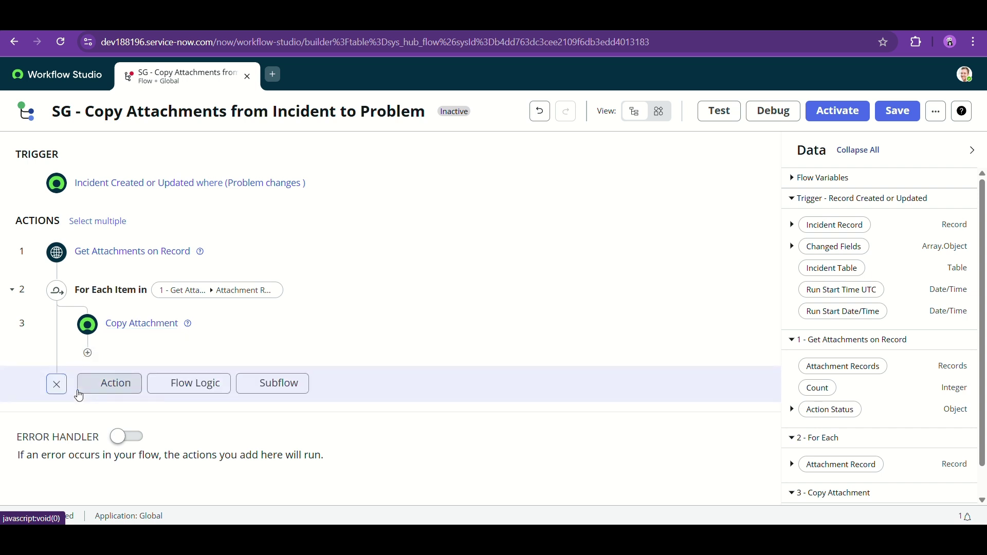
left_click(102, 390)
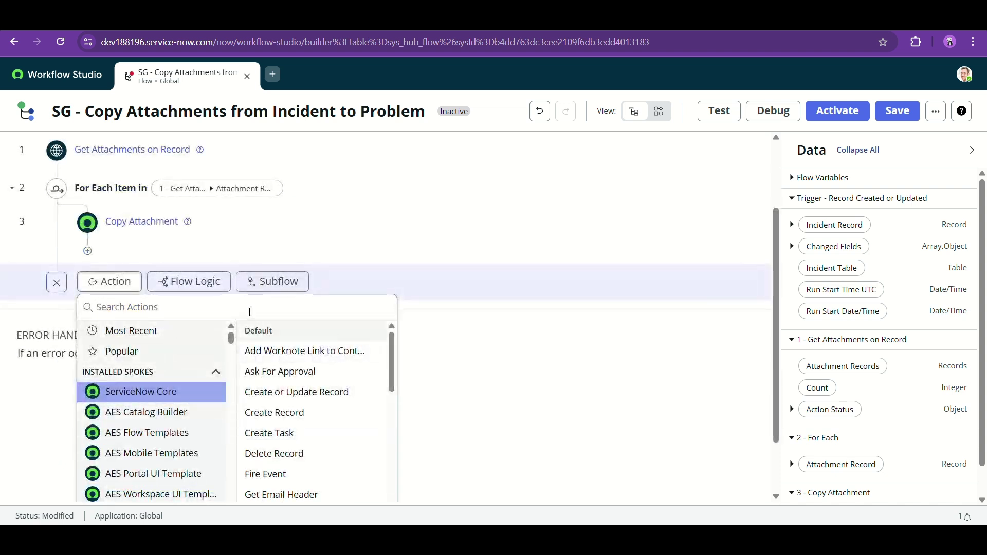
type("update record")
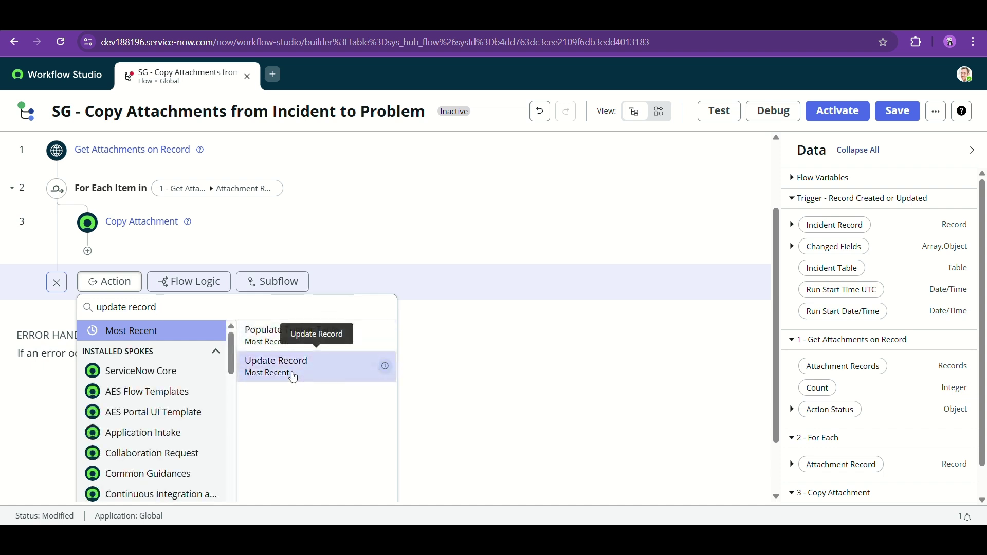
left_click(293, 378)
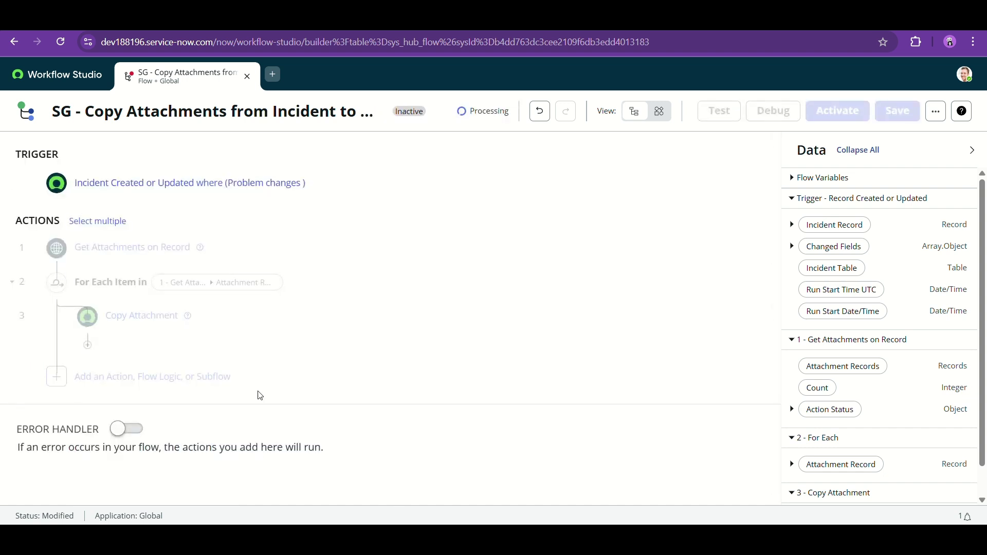
- Set the Update Record action's record to the trigger's Incident Record
scroll(239, 403, "down", 4)
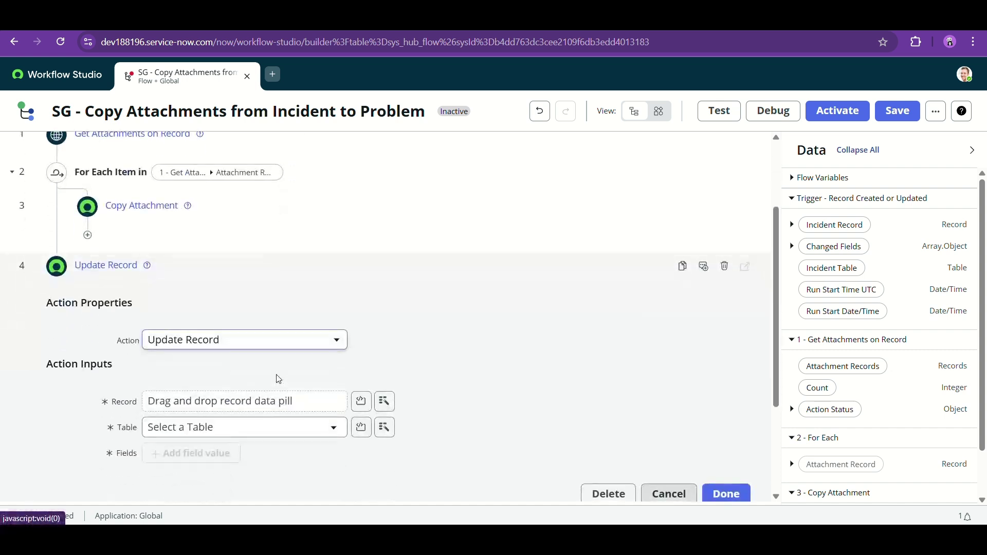
left_click(384, 307)
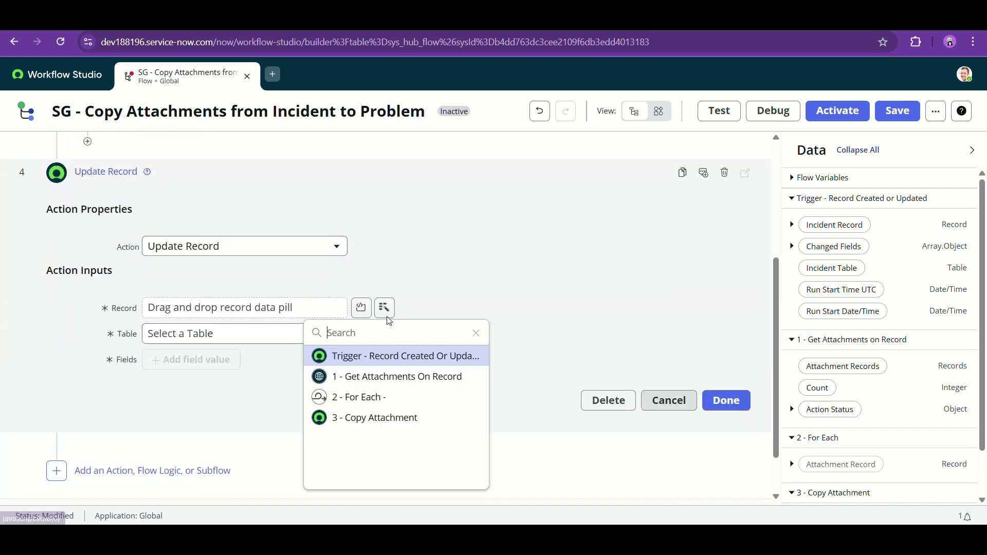
left_click(420, 362)
left_click(508, 355)
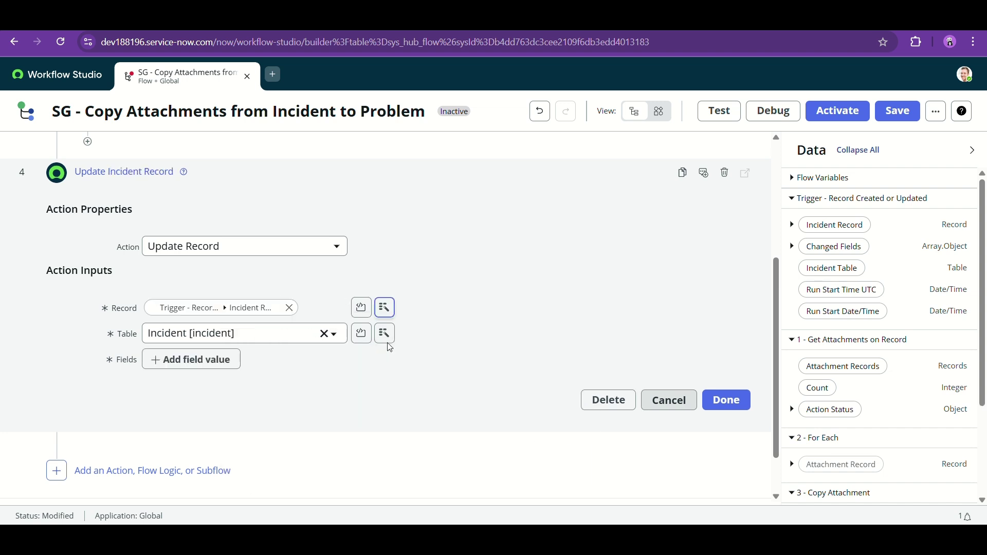
- Add Work notes as the field to update on the incident
left_click(227, 361)
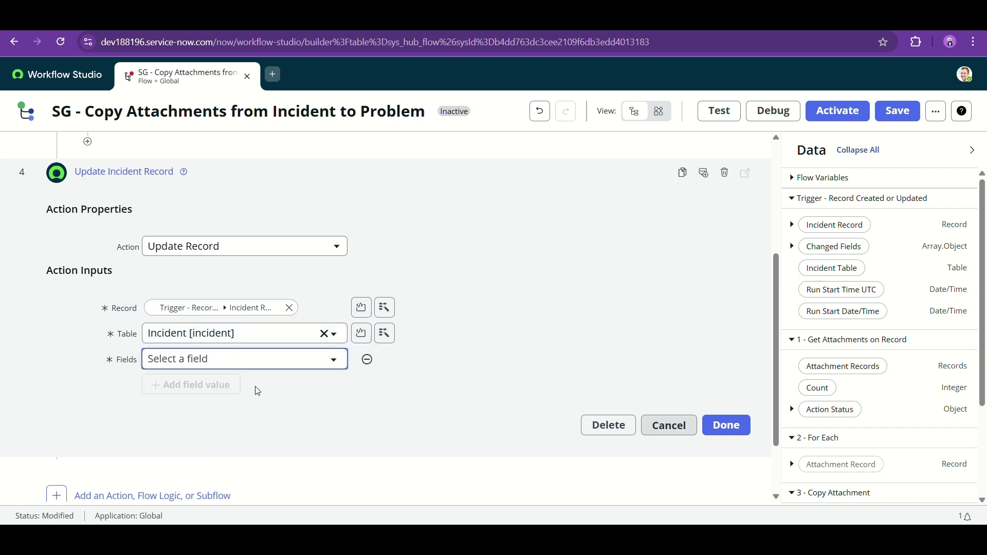
left_click(234, 370)
type("work")
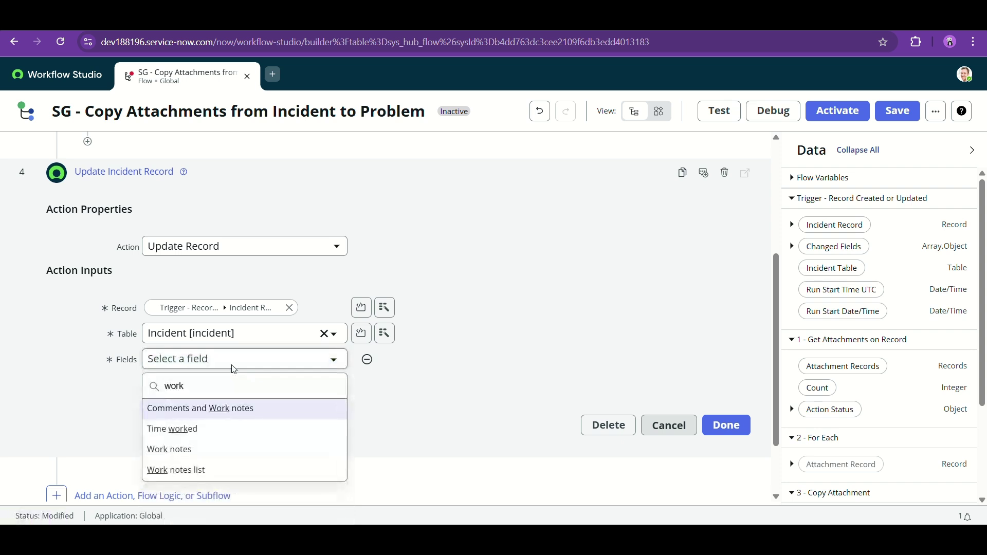
left_click(170, 449)
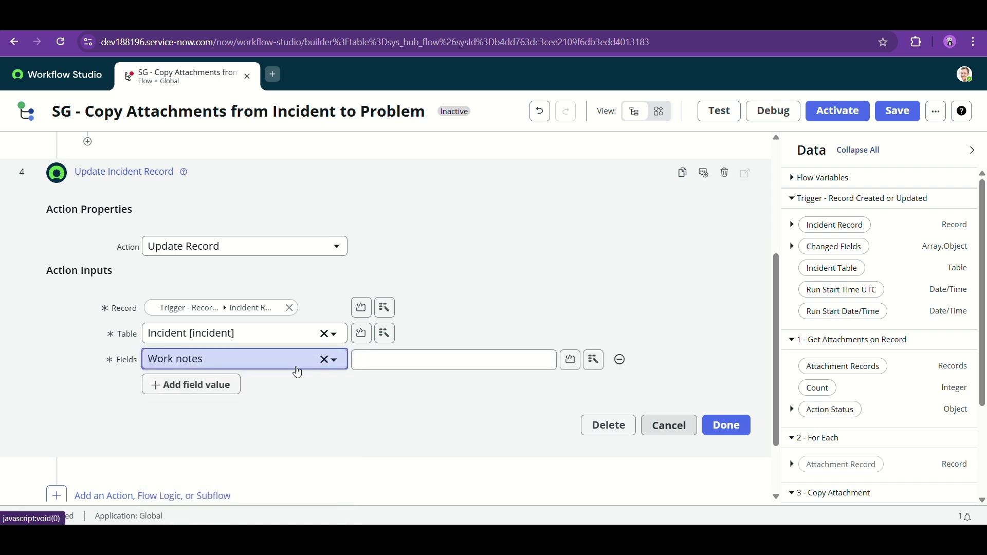
left_click(598, 364)
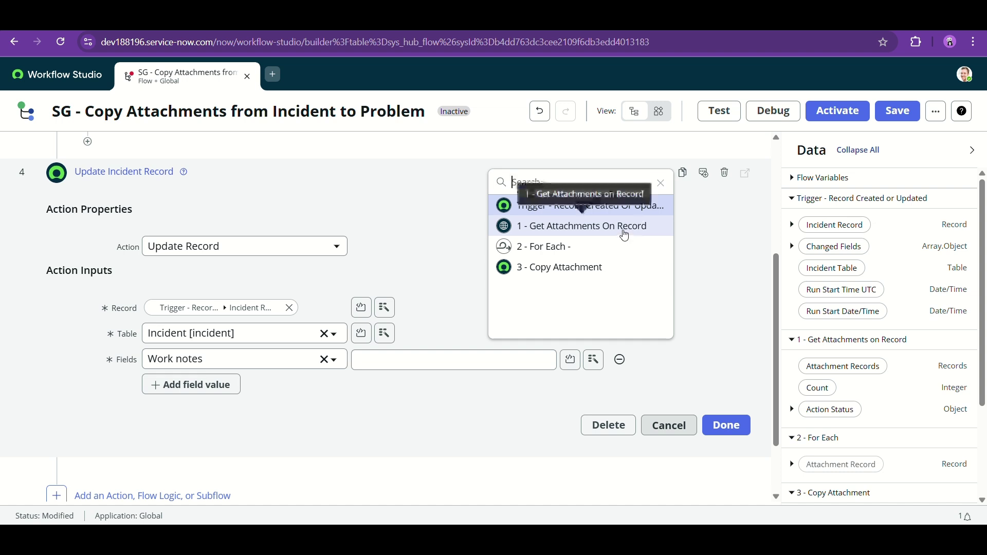
left_click(625, 235)
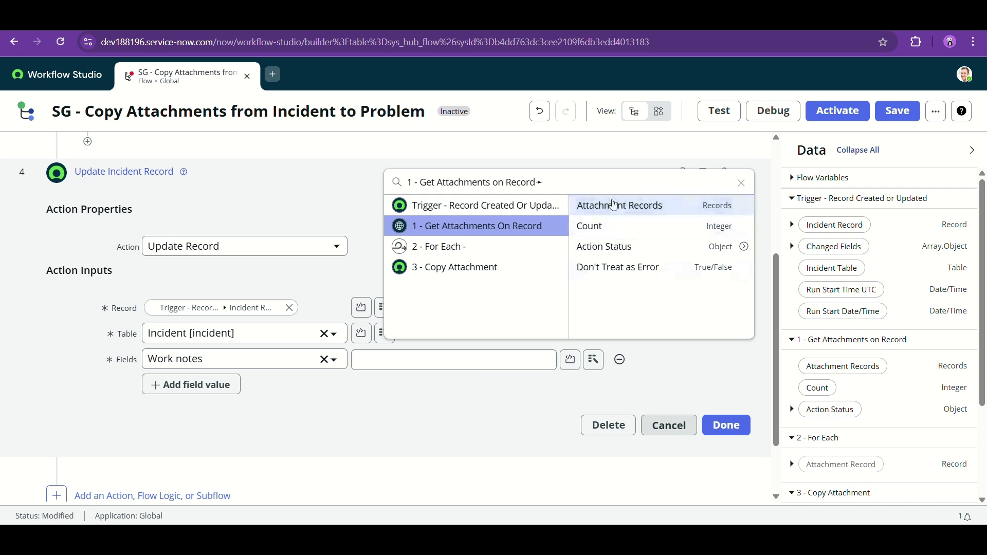
left_click(612, 218)
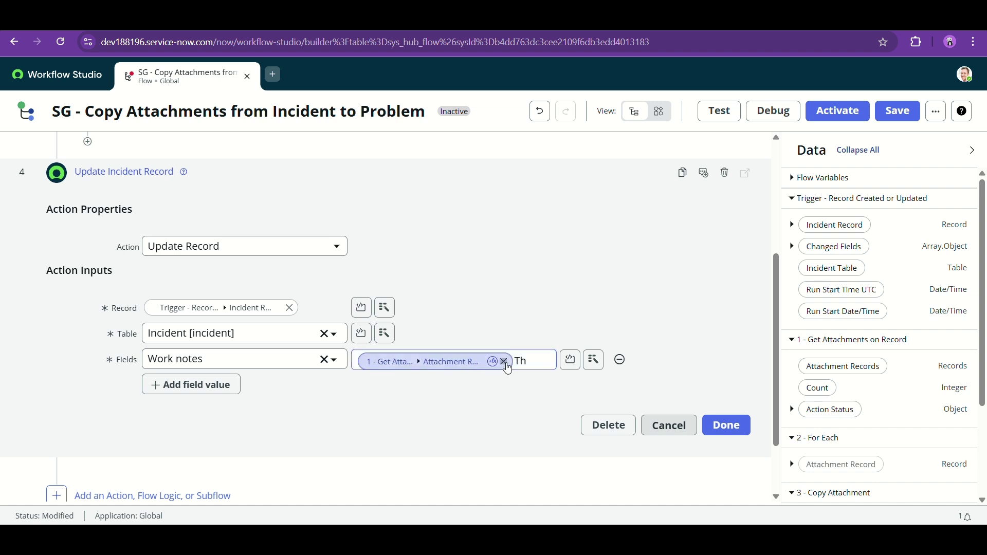
left_click(503, 368)
- Begin the Work notes value with "There are" followed by the Count from Get Attachments on Record
type("ere are")
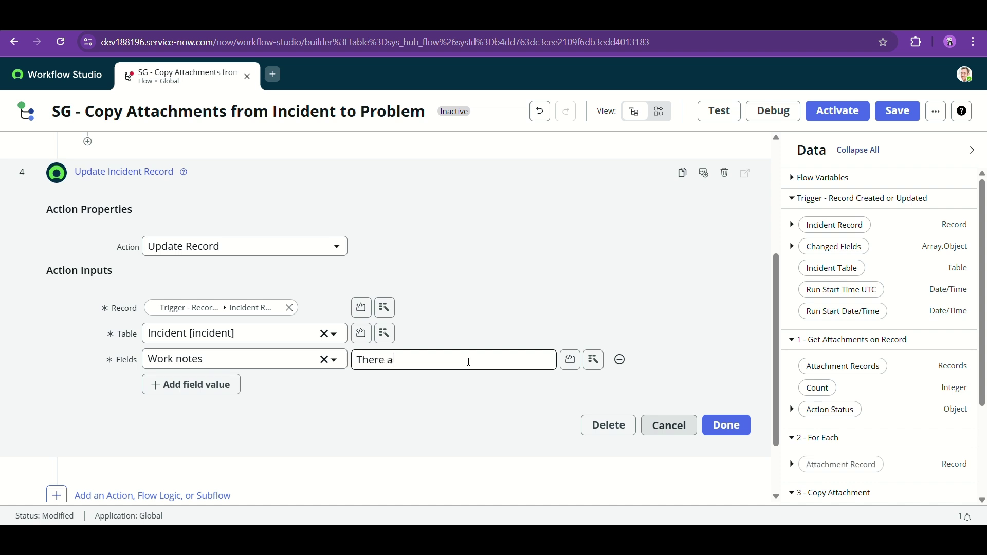
left_click(592, 362)
left_click(625, 225)
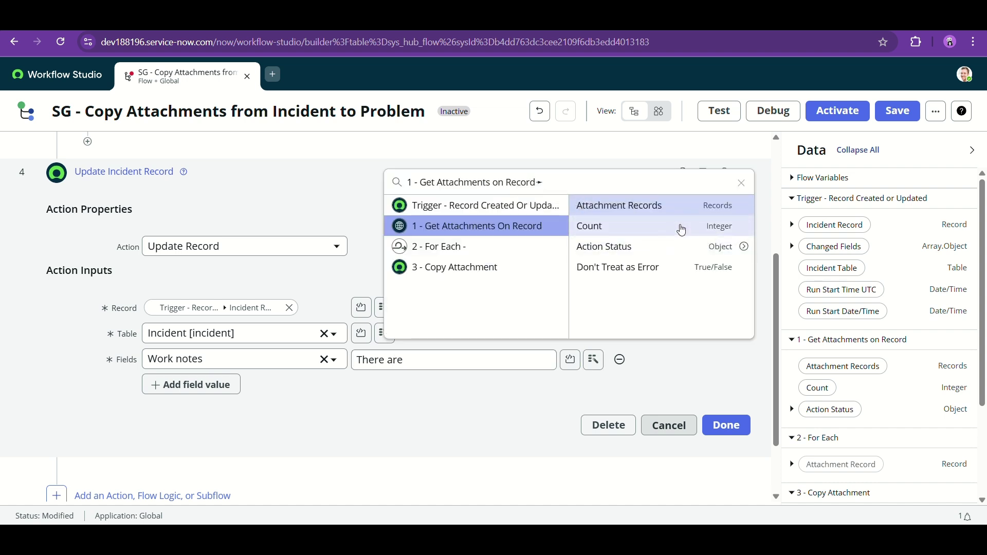
left_click(681, 227)
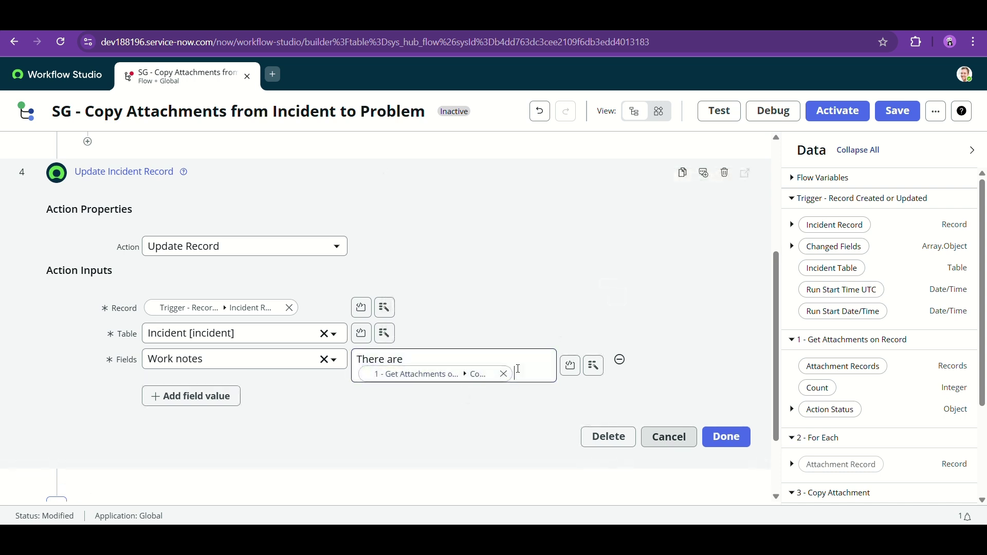
- Append "attachment records. They are" and the Attachment Records from Get Attachments on Record to the Work notes value
type("attachment records. They are")
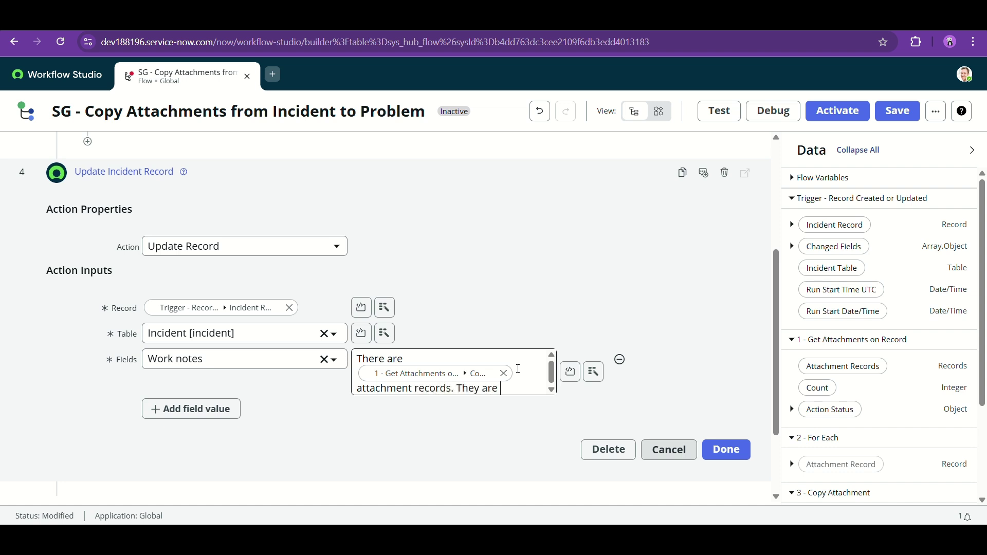
left_click(593, 371)
left_click(651, 238)
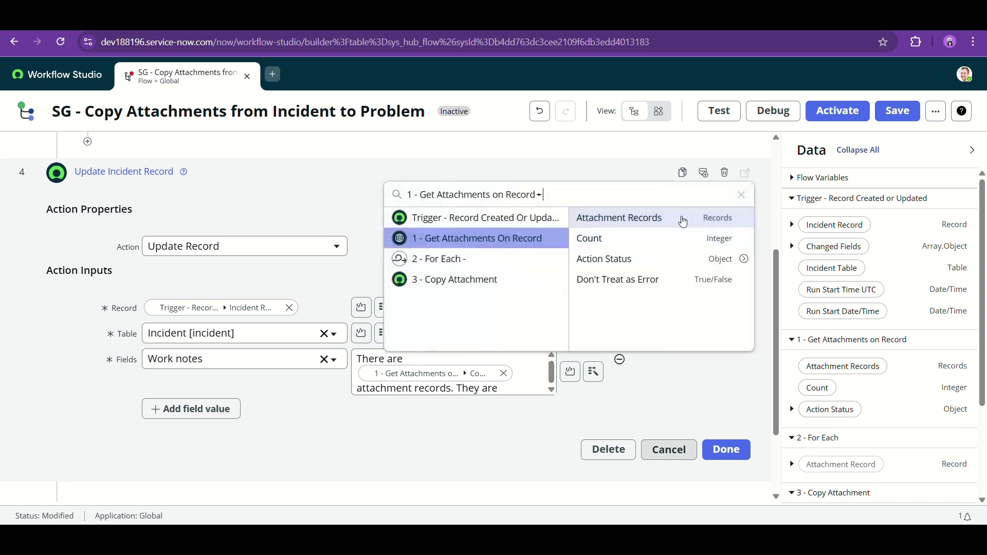
left_click(684, 219)
- Append "And the Code Returned" and the Action Status Code from Get Attachments on Record to the Work notes value
left_click(521, 402)
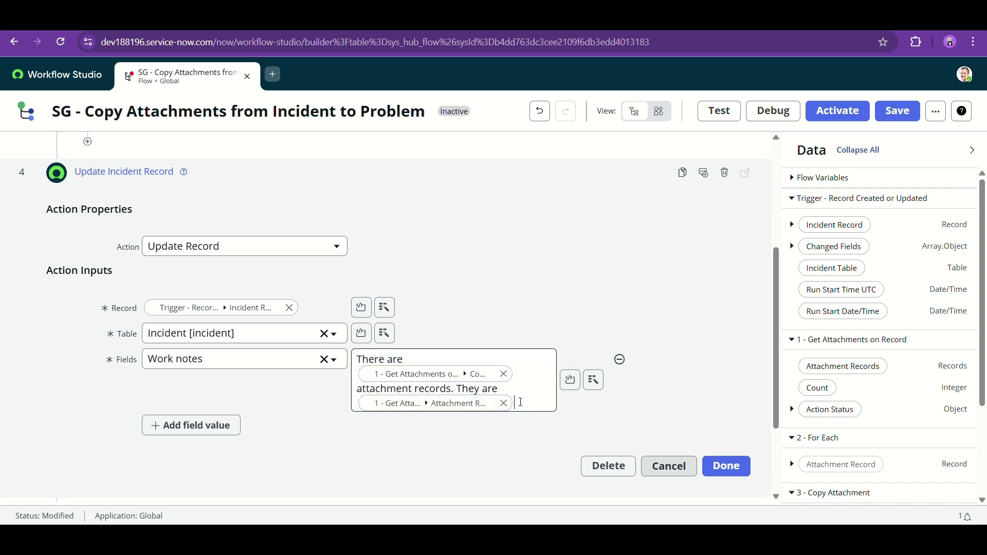
type("And the Code Returned")
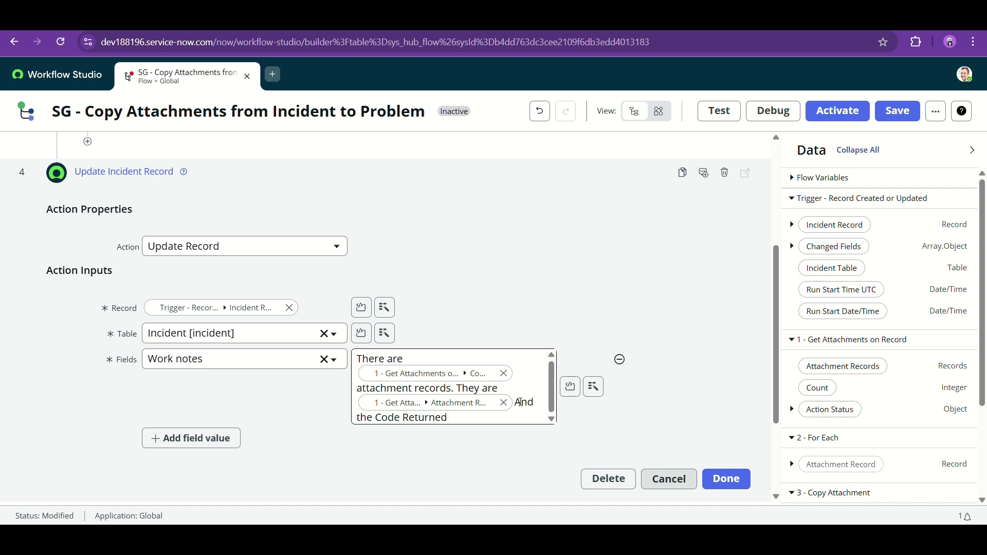
left_click(594, 387)
left_click(646, 254)
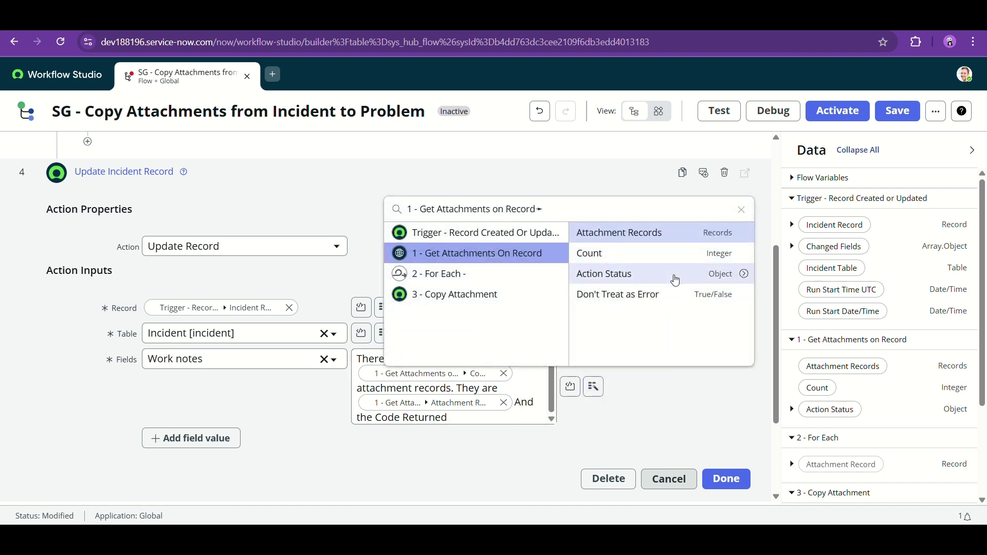
left_click_drag(743, 273, 744, 253)
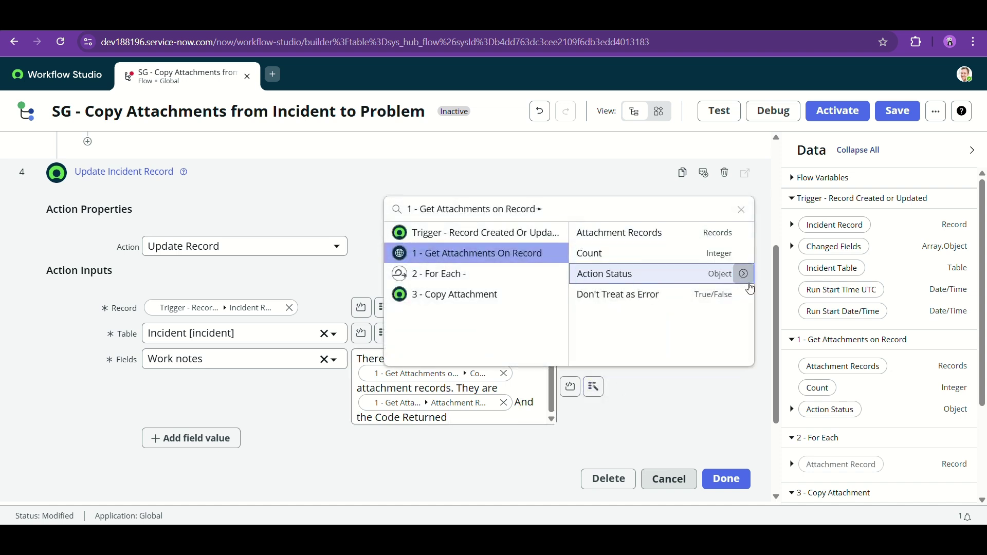
left_click(744, 273)
left_click(720, 234)
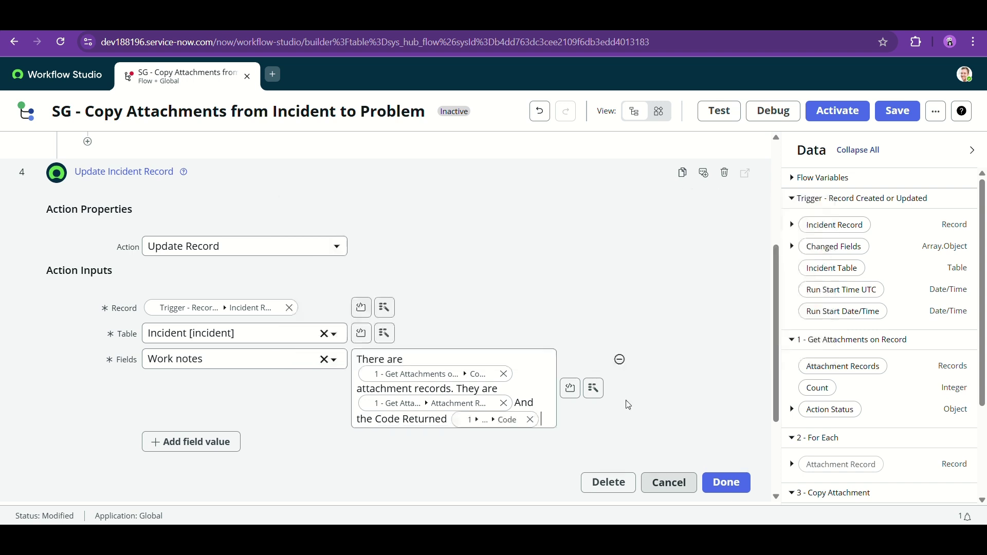
- Append the Action Status Message from Get Attachments on Record after the code in the Work notes value
left_click(595, 399)
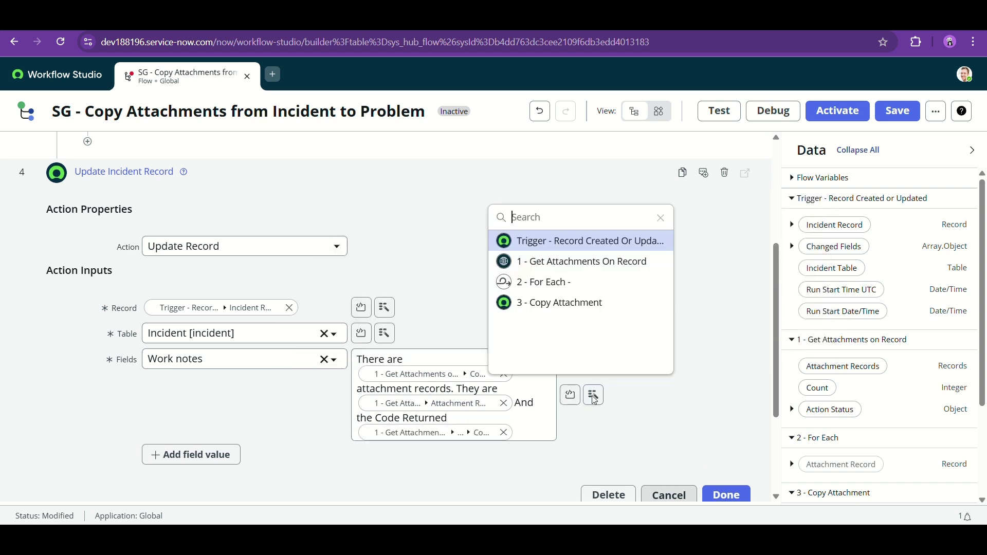
left_click(641, 267)
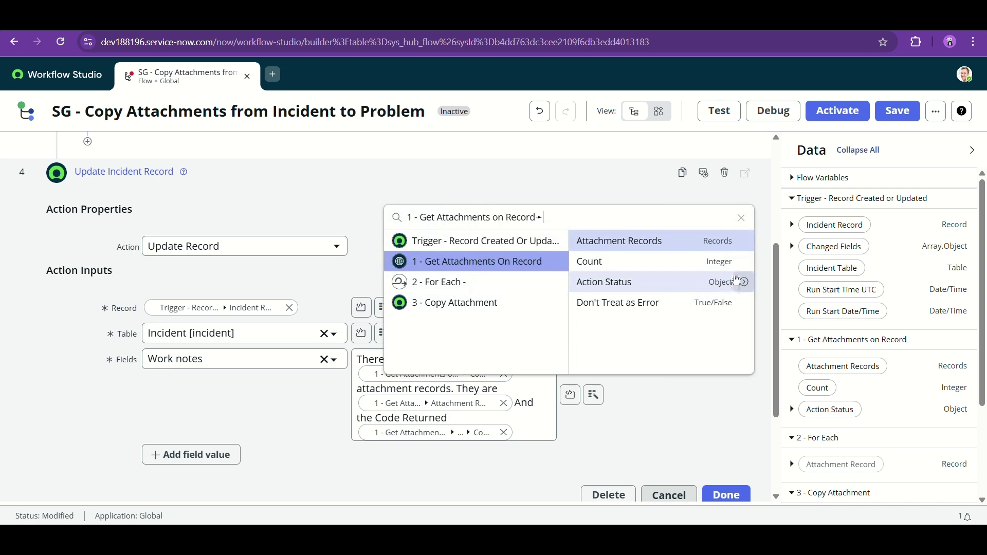
left_click(744, 282)
left_click(731, 263)
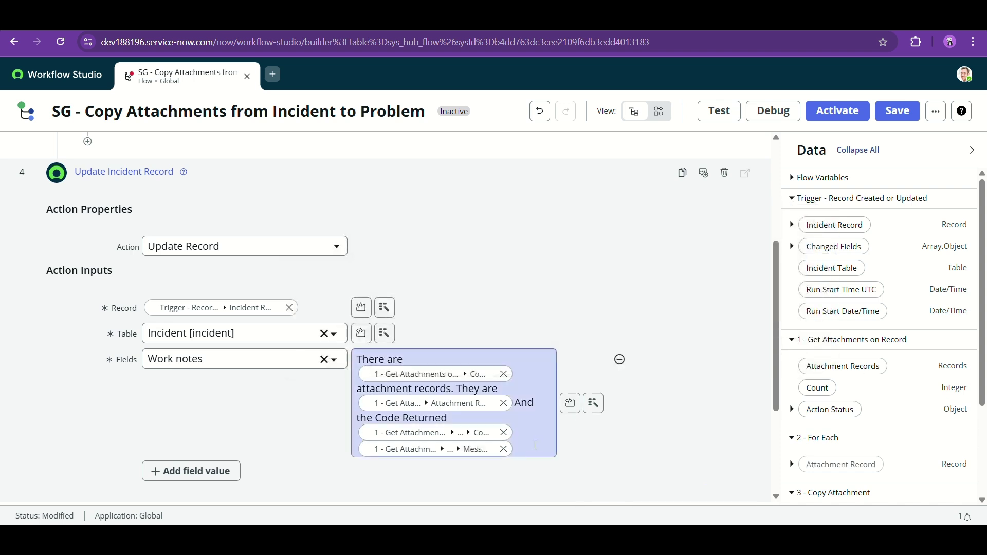
- End the Work notes sentence with a period, leave a blank line, and write "Above Attachment have been copied to"
left_click(525, 444)
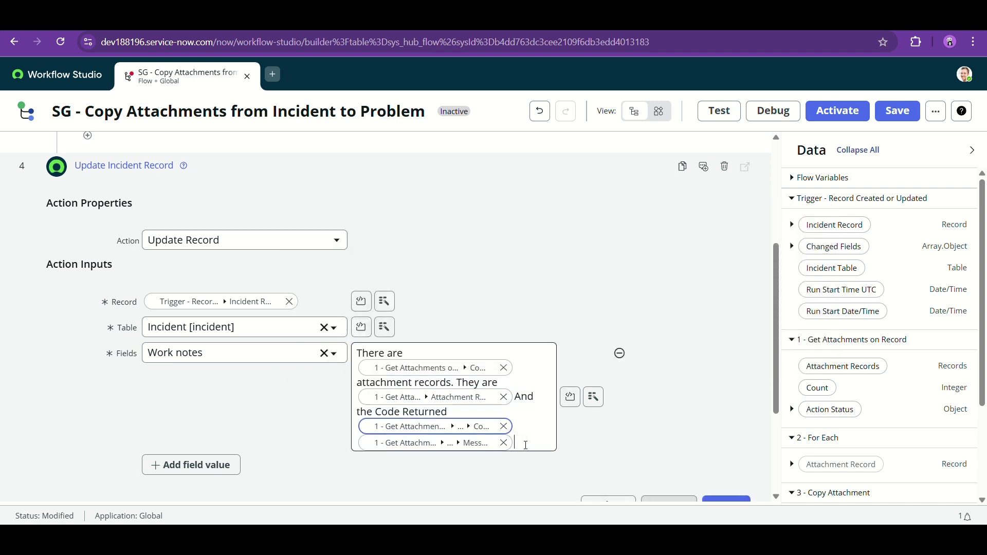
key("Return")
key("Return")
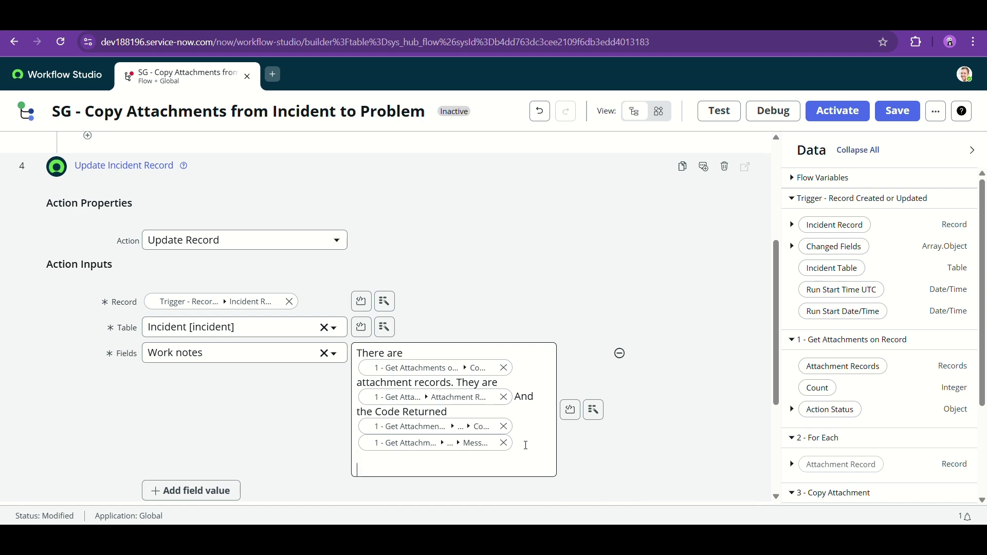
key("BackSpace")
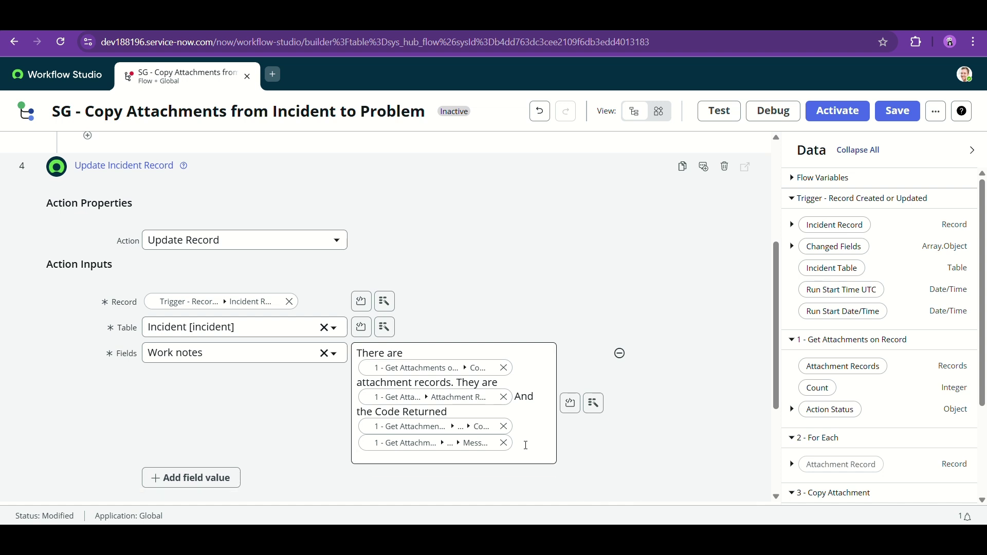
key("BackSpace")
type(".")
key("Return")
key("Return")
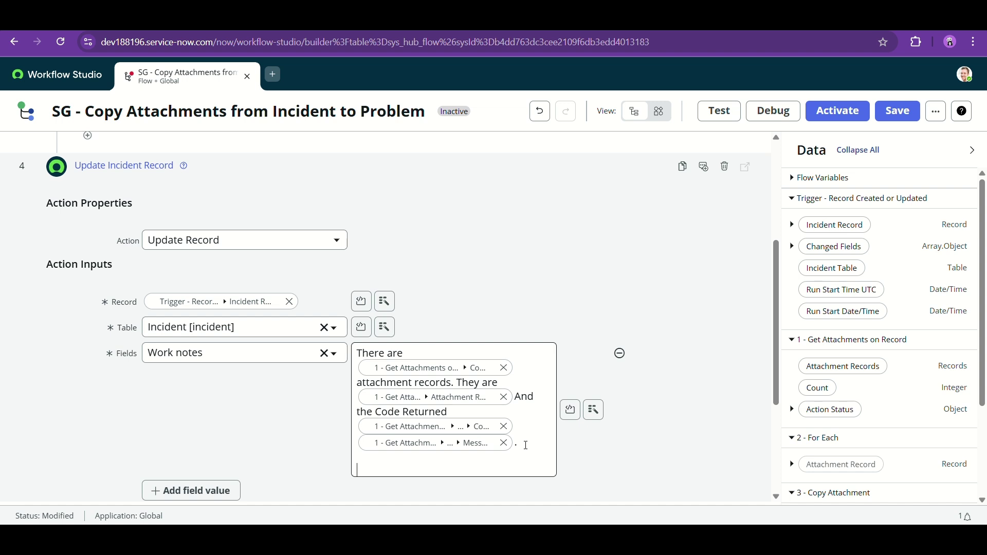
type("Above Attachment have been cop")
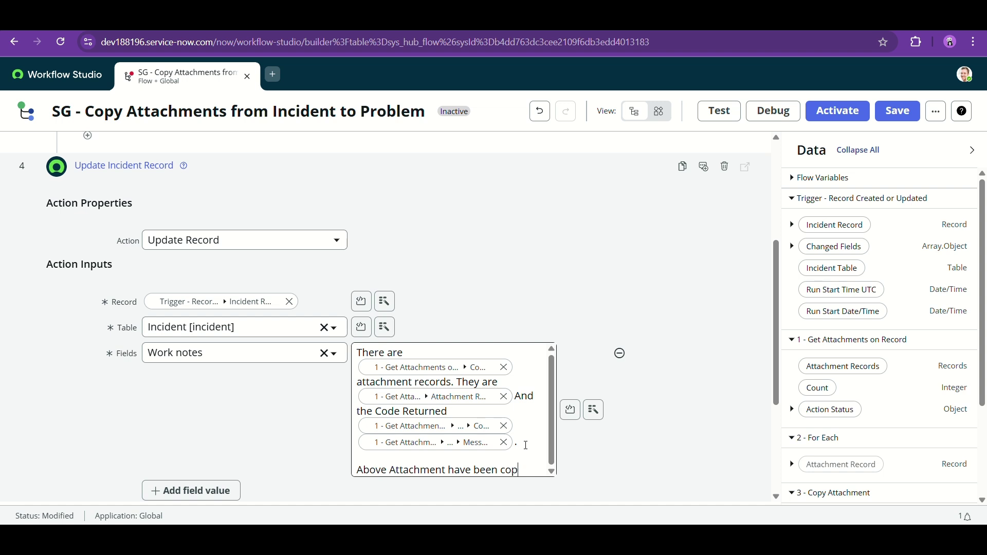
type("o")
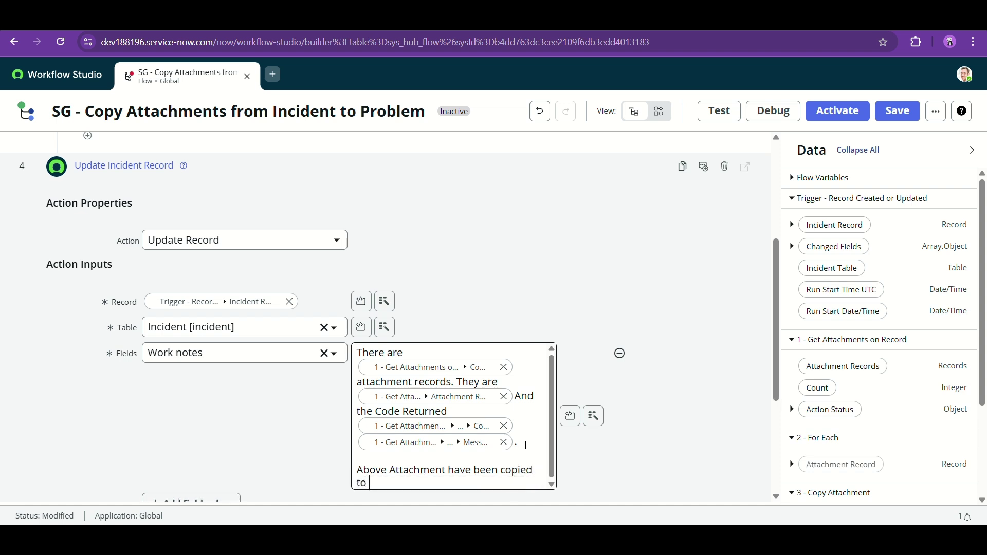
- Append a data pill from the trigger's Incident Record, drilled into its Problem reference, to the end of the Work notes value
left_click(594, 416)
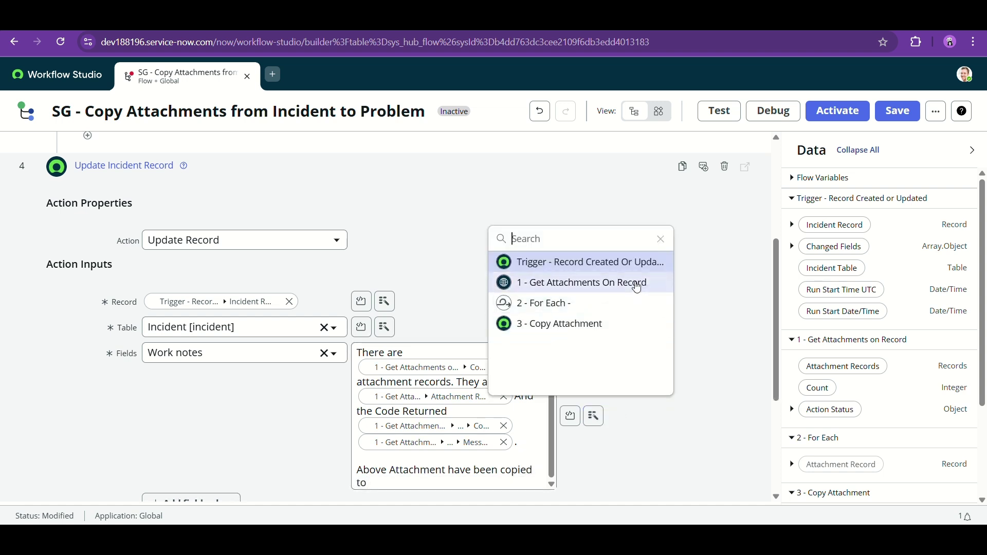
left_click(633, 261)
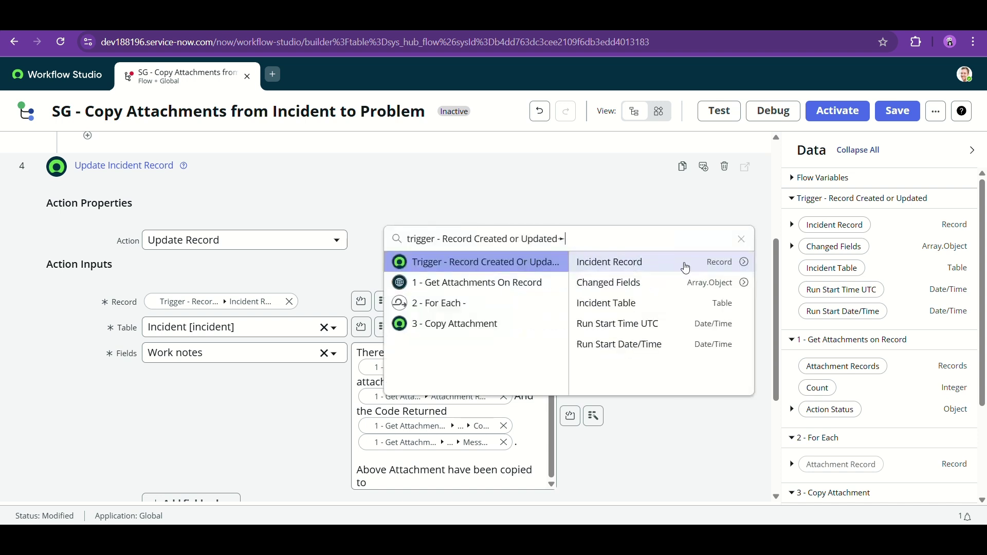
left_click(744, 262)
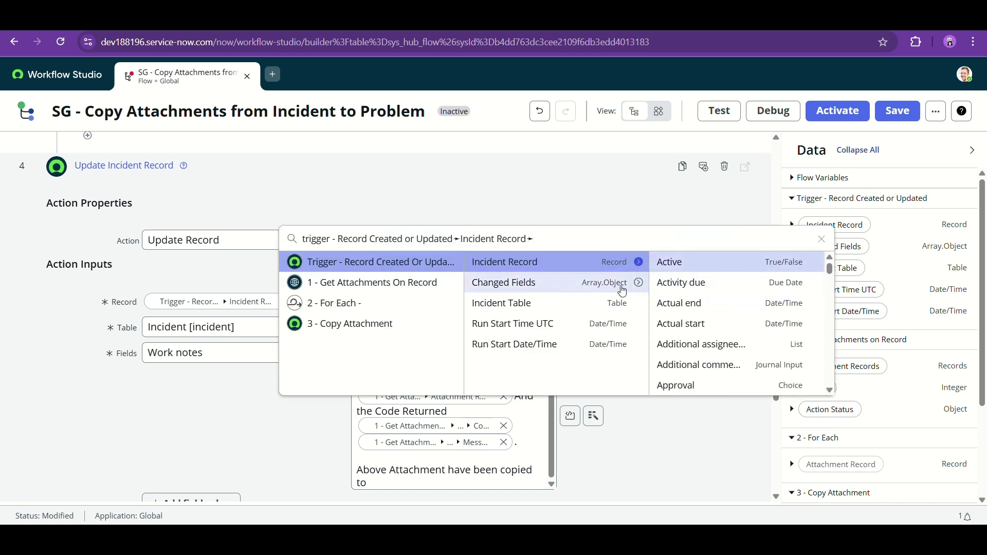
type("prblem")
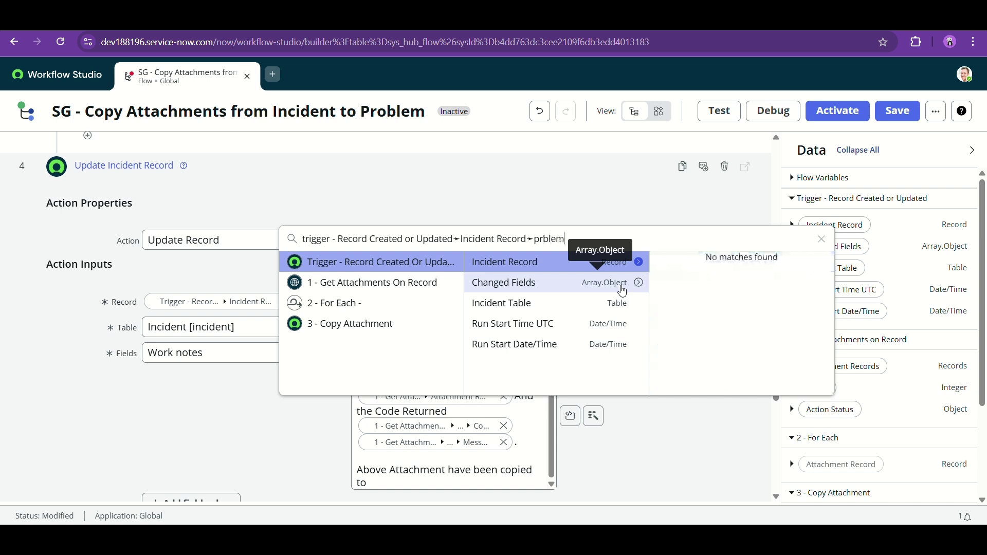
key("BackSpace")
type("obl")
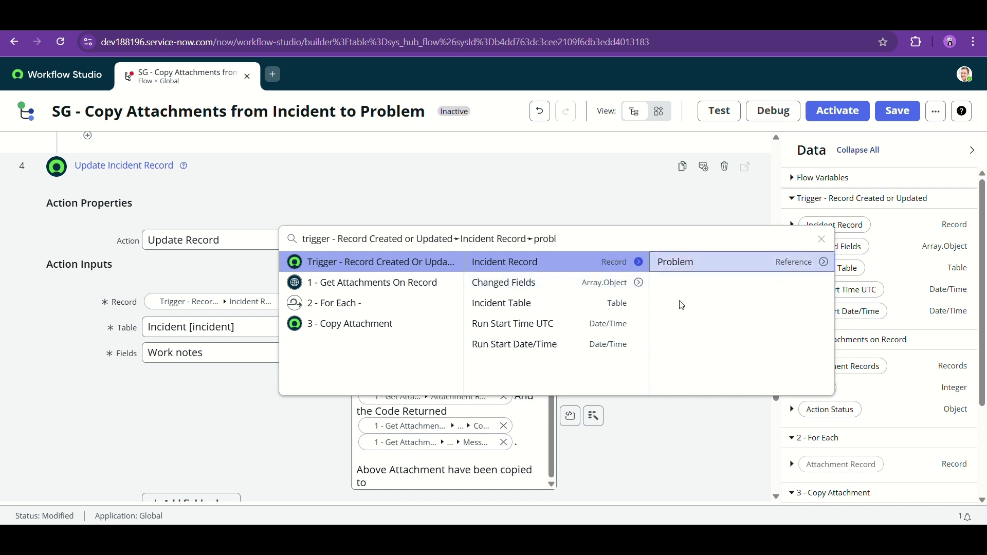
left_click(824, 262)
left_click(794, 263)
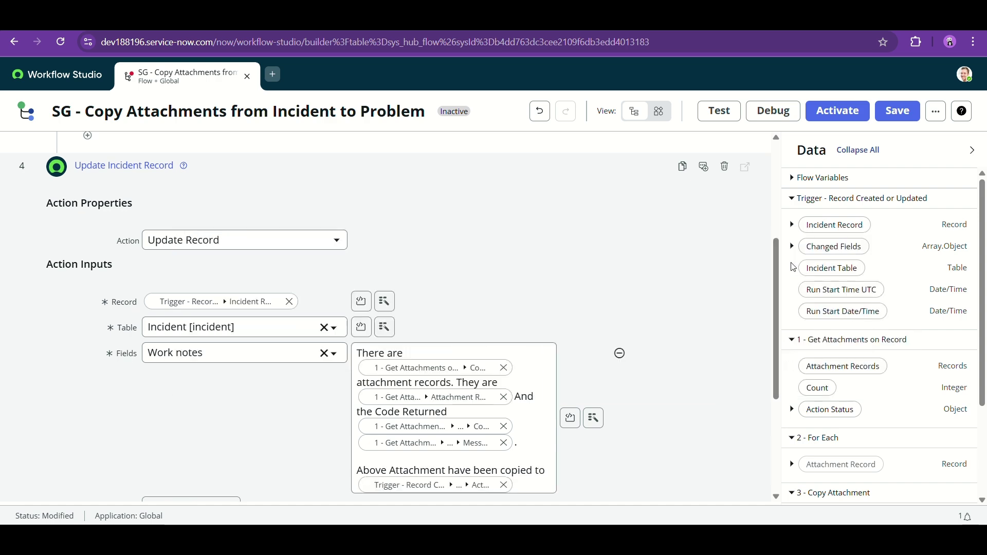
- Change the last data pill in the Work notes value to the Number field of the incident's Problem
left_click(478, 485)
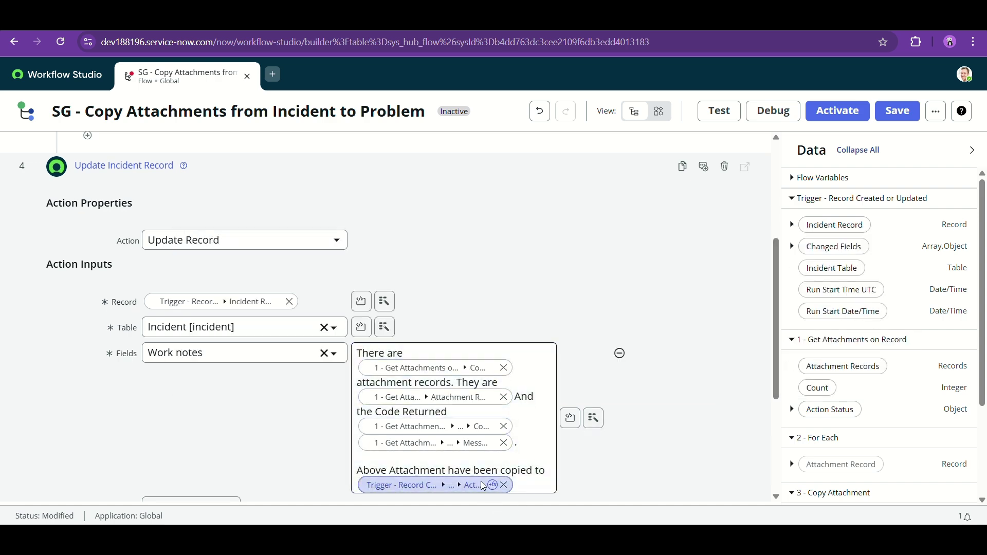
key("BackSpace")
key("BackSpace")
key("BackSpace")
key("BackSpace")
key("BackSpace")
key("BackSpace")
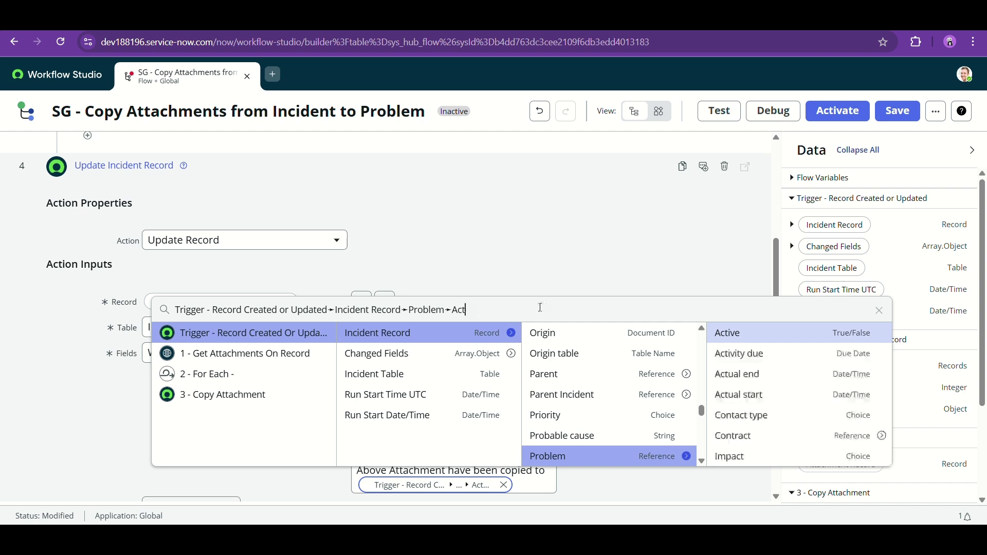
type("number")
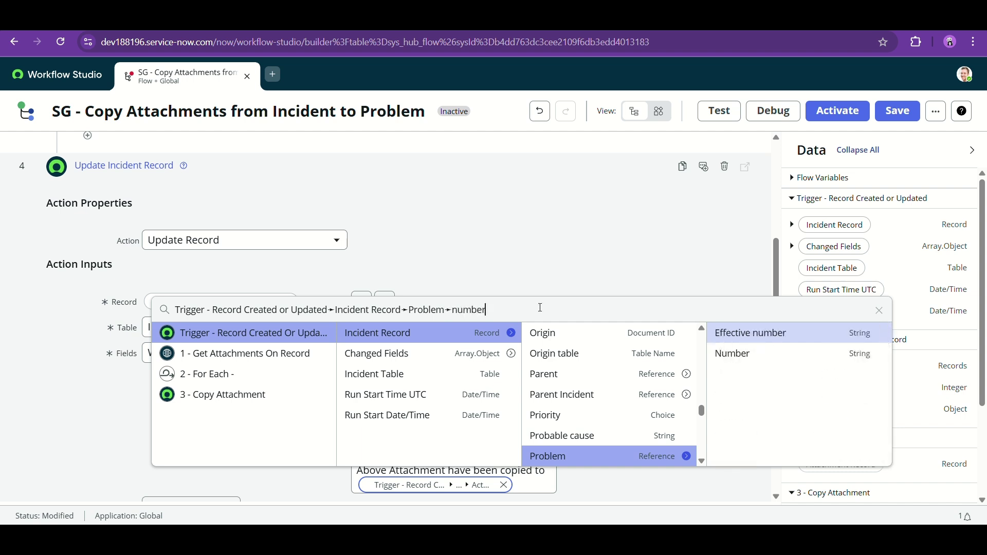
left_click(733, 354)
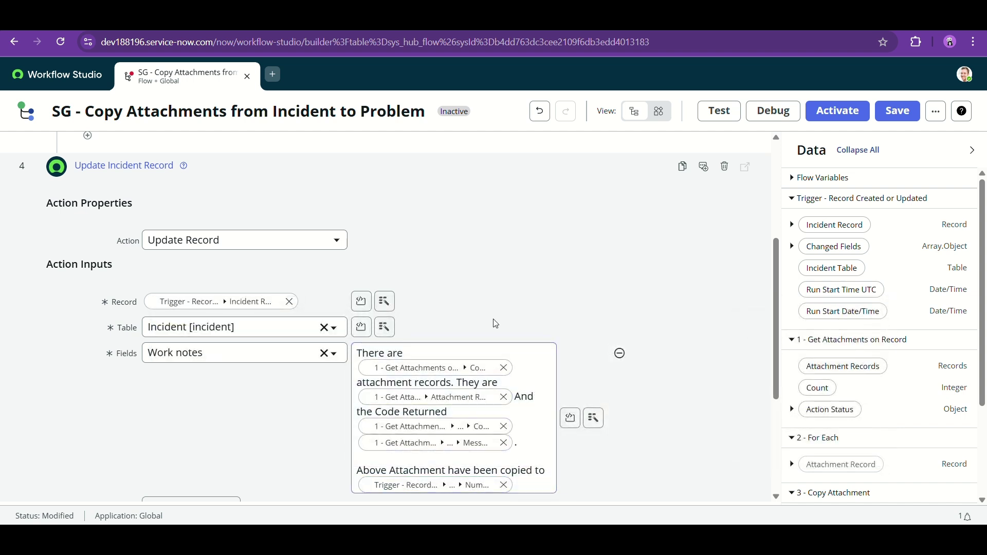
- Finish configuring the Update Incident Record action and save the flow
scroll(584, 405, "down", 1)
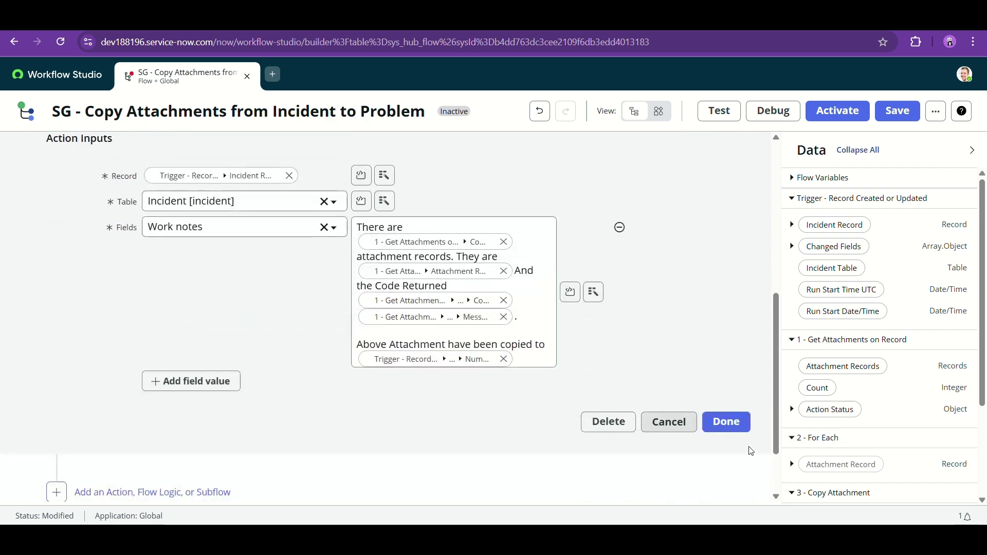
left_click(725, 423)
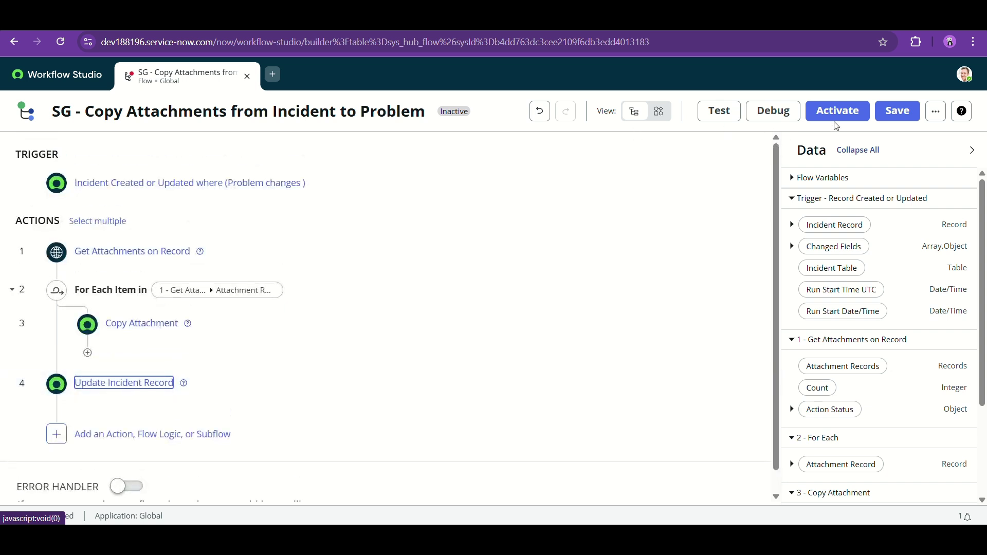
left_click(898, 111)
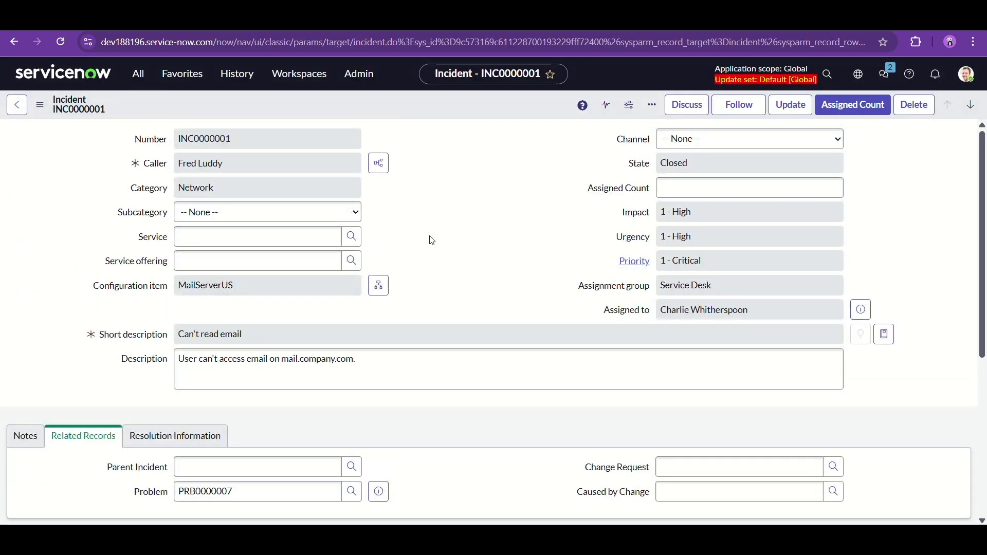
- Return to the incident list, filter out incidents in the Closed state, and open incident INC0000003
left_click(14, 42)
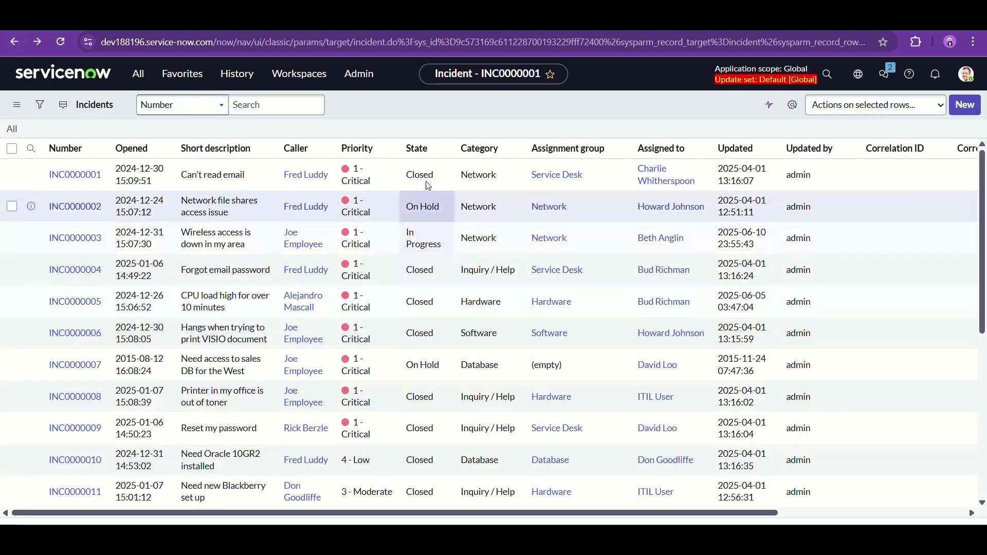
right_click(419, 175)
left_click(436, 138)
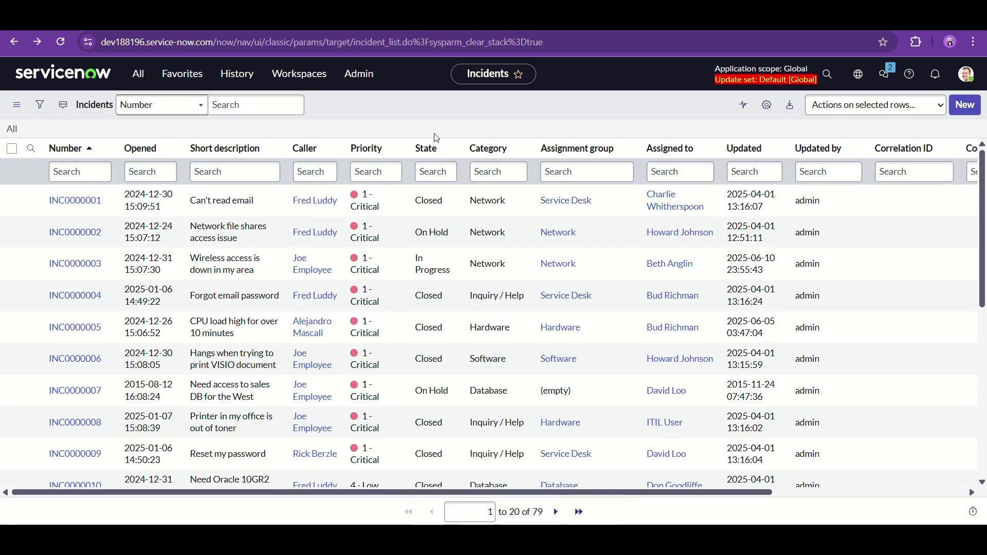
right_click(416, 200)
left_click(471, 232)
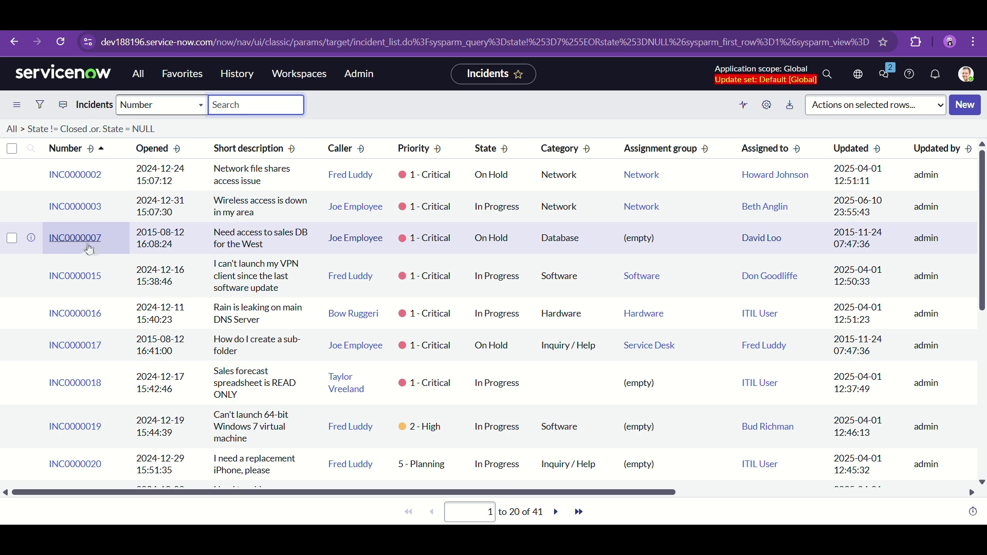
left_click(79, 207)
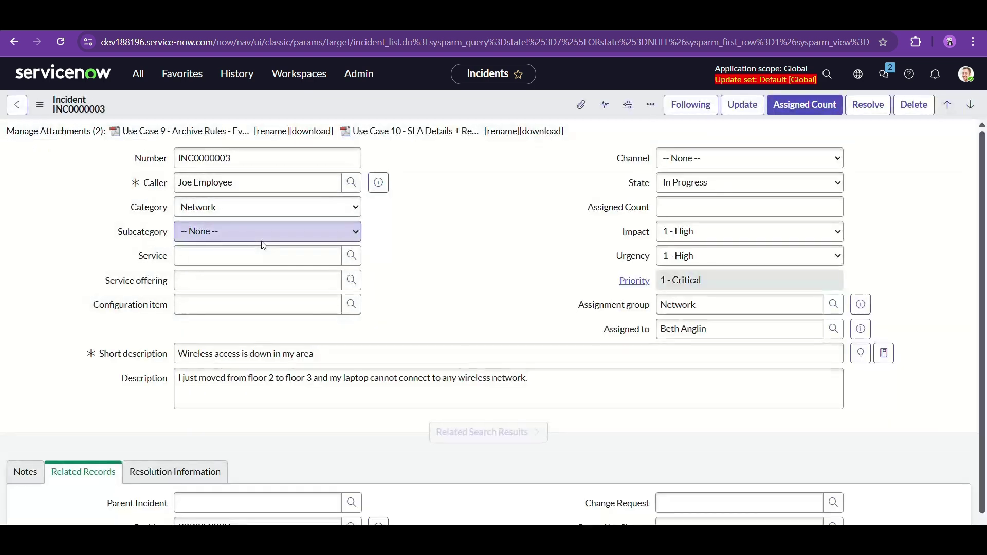
- Set the Problem of incident INC0000003 to PRB0000053 in its related records
scroll(320, 355, "down", 2)
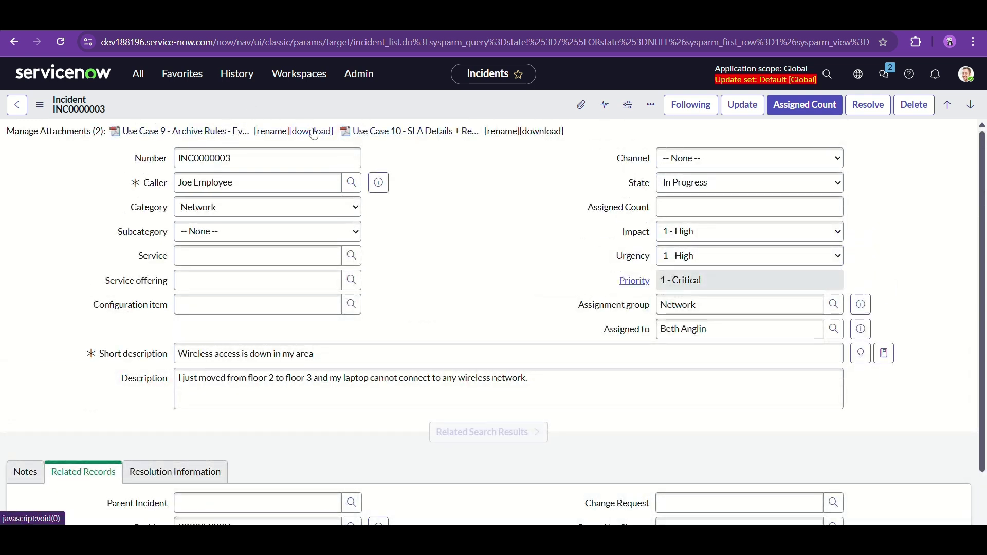
scroll(384, 226, "down", 5)
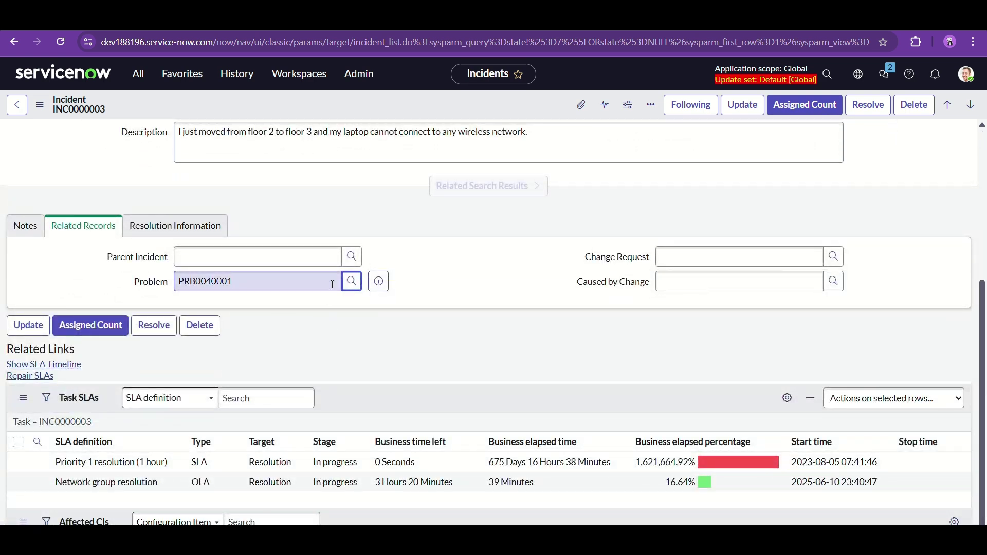
left_click(351, 289)
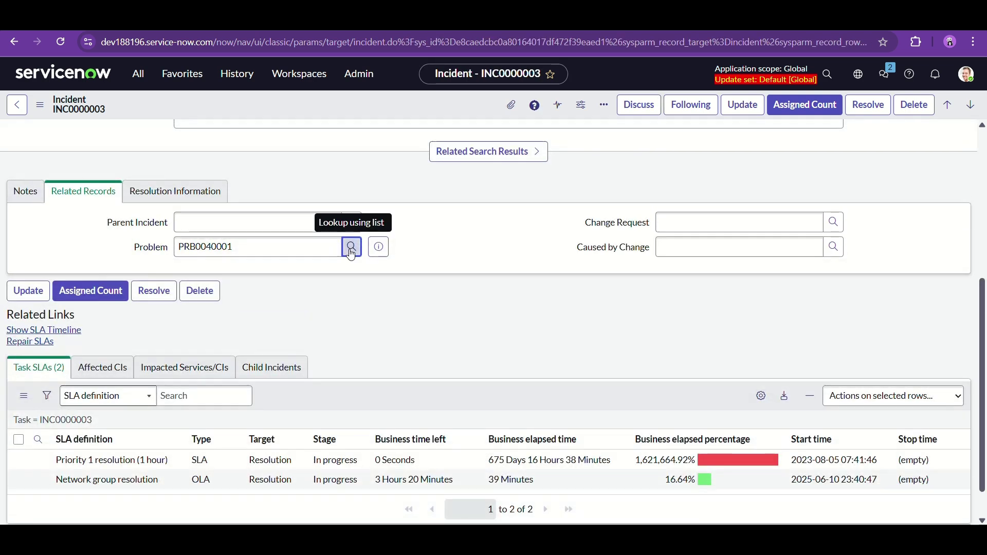
left_click(348, 247)
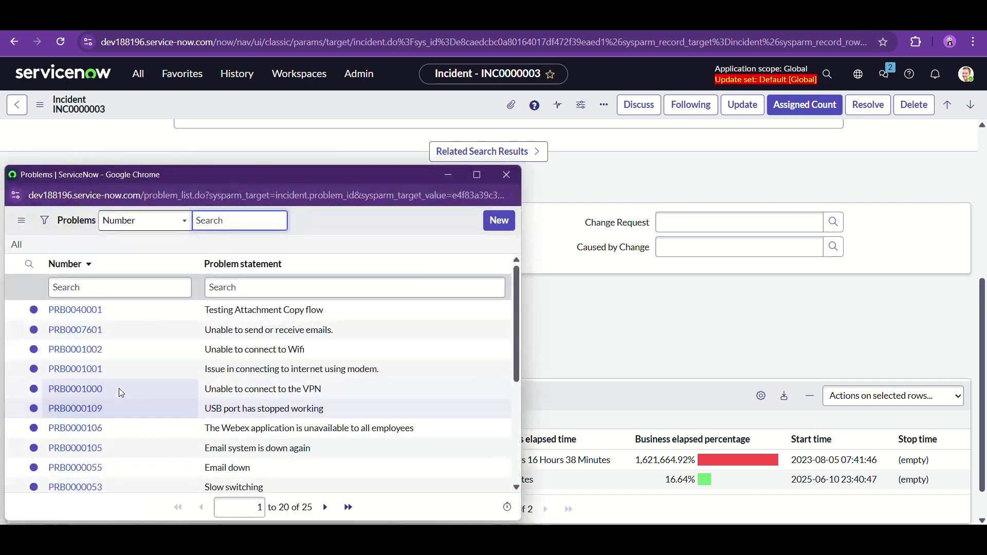
scroll(119, 387, "down", 1)
left_click(79, 417)
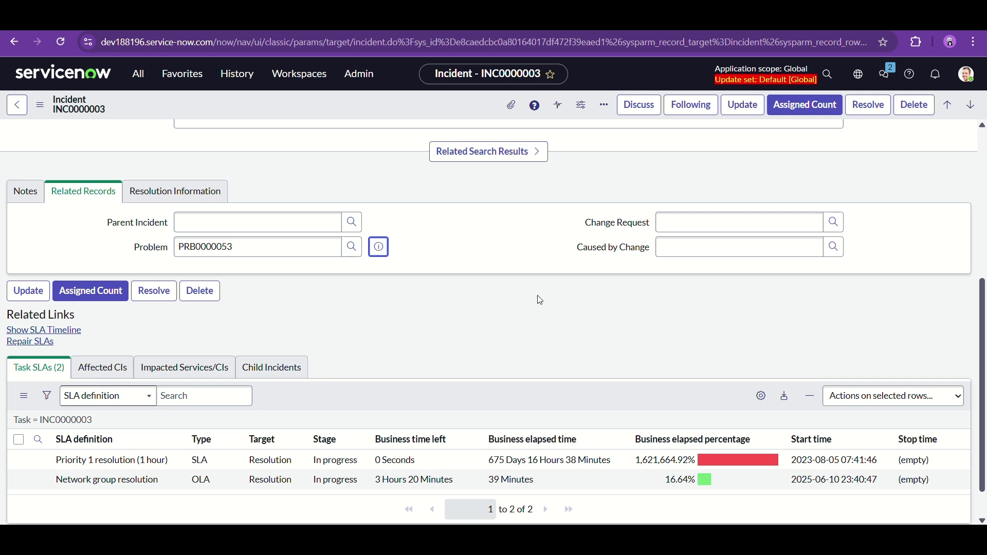
- Preview the incident's linked problem and open its full record in a new browser tab
key("Return")
right_click(570, 276)
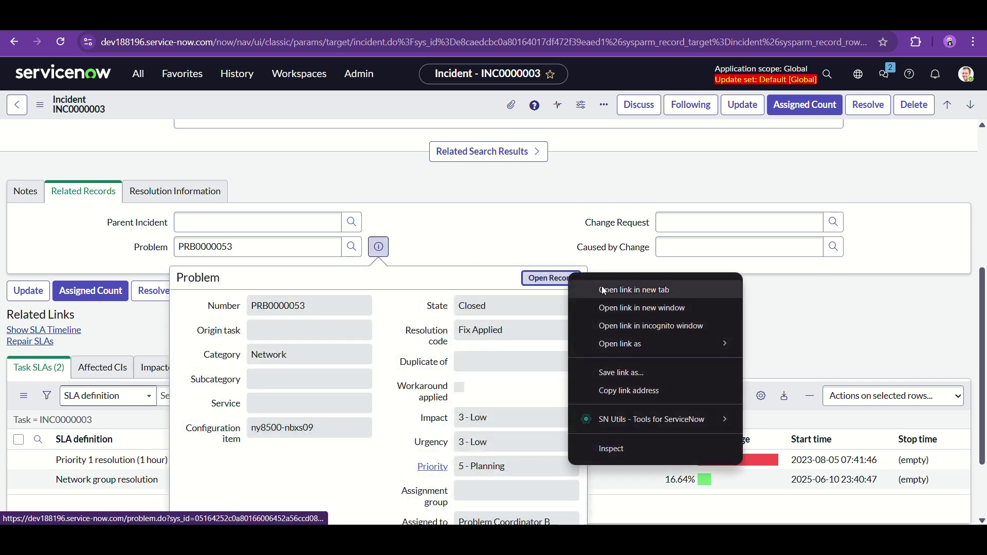
left_click(605, 291)
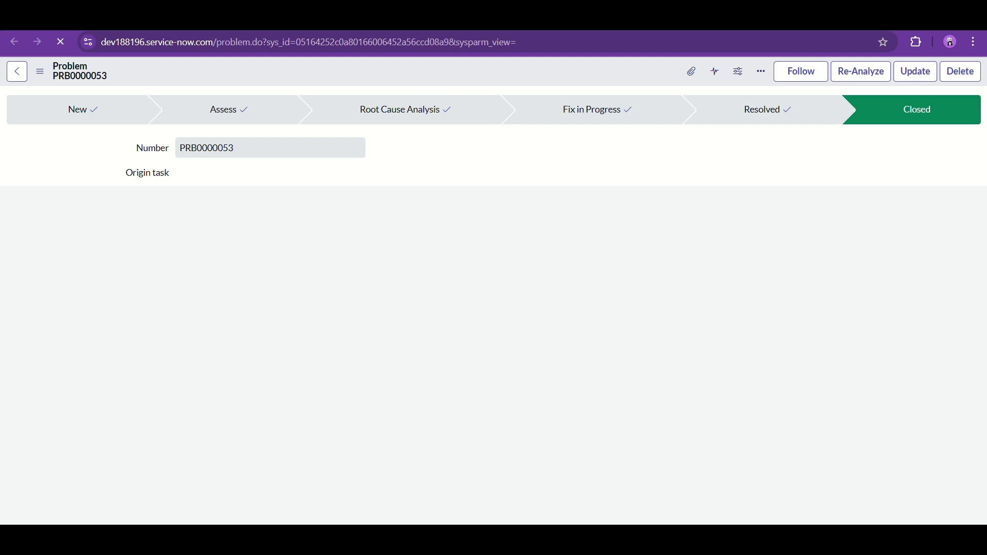
- Go back to incident INC0000003 and save it with the new problem while staying on the form
key("alt+Tab")
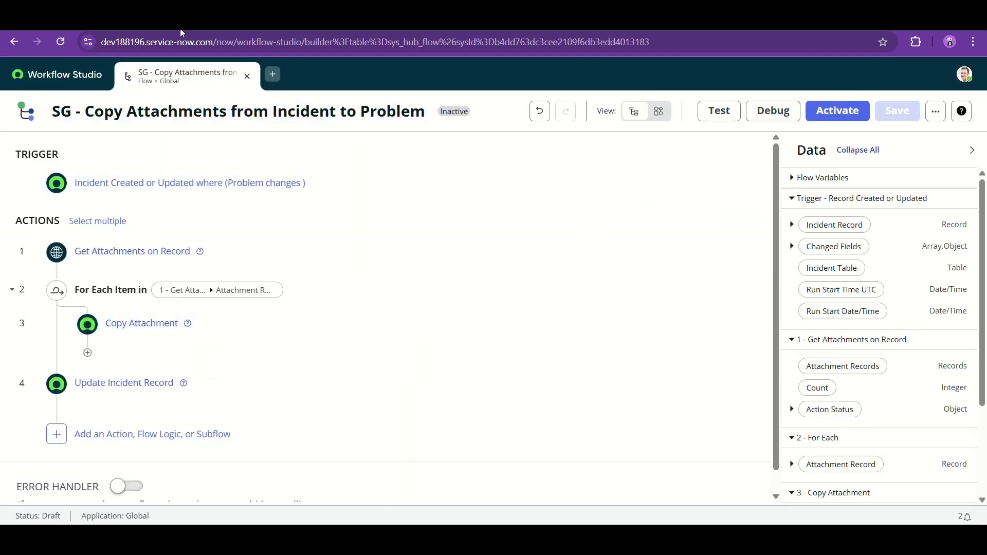
key("alt+Tab")
scroll(390, 193, "up", 2)
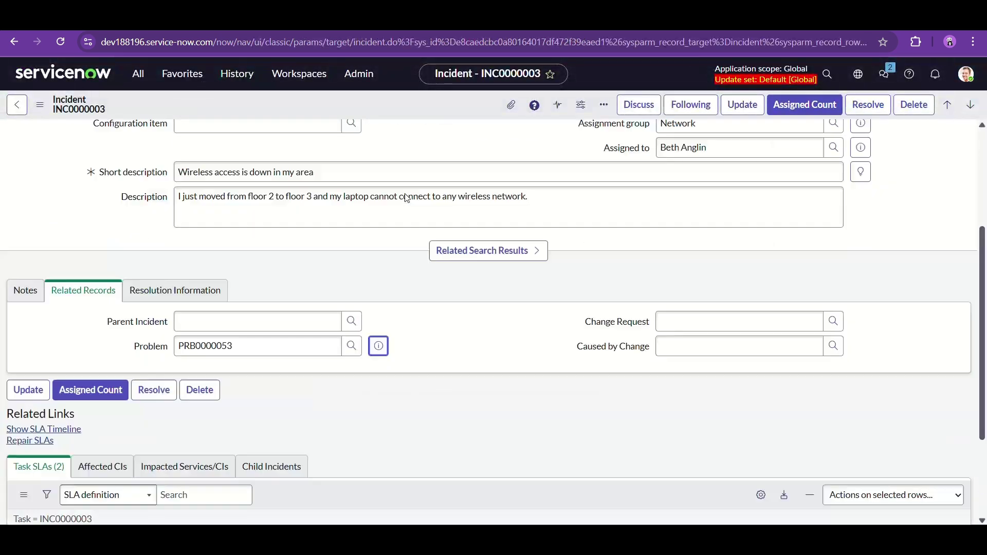
scroll(406, 198, "up", 4)
right_click(421, 95)
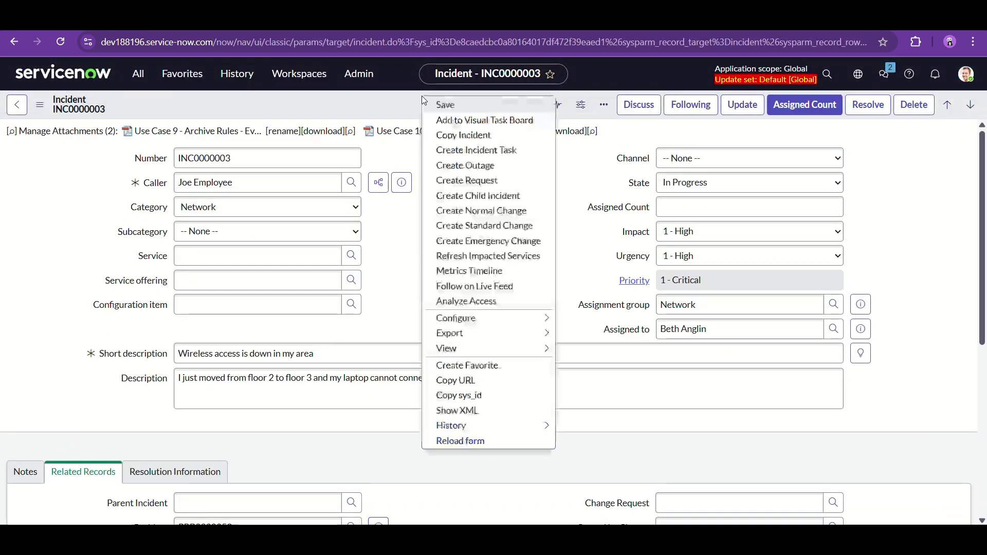
left_click(458, 110)
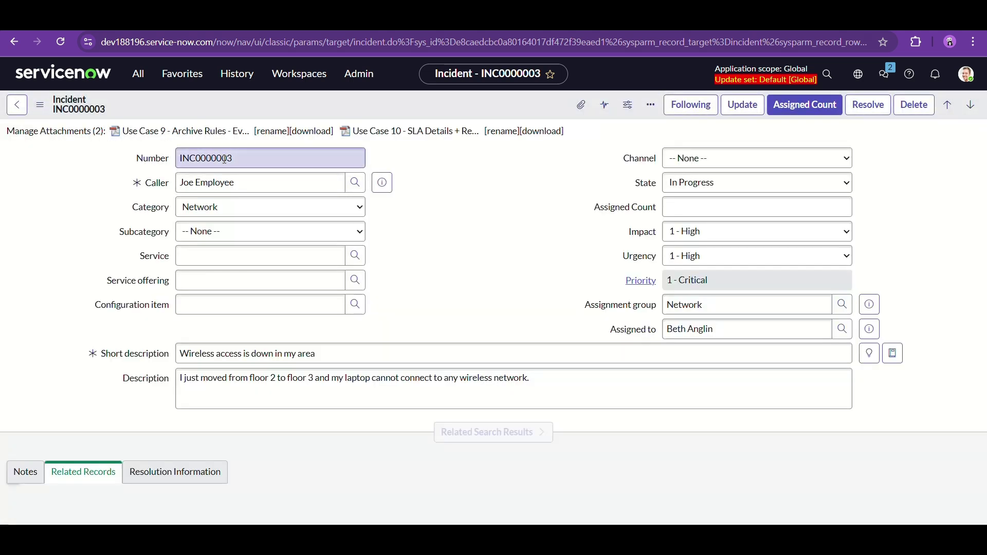
- Copy the incident number and run a test of the flow with INC0000003 as the Incident Record
double_click(219, 159)
key("ctrl+c")
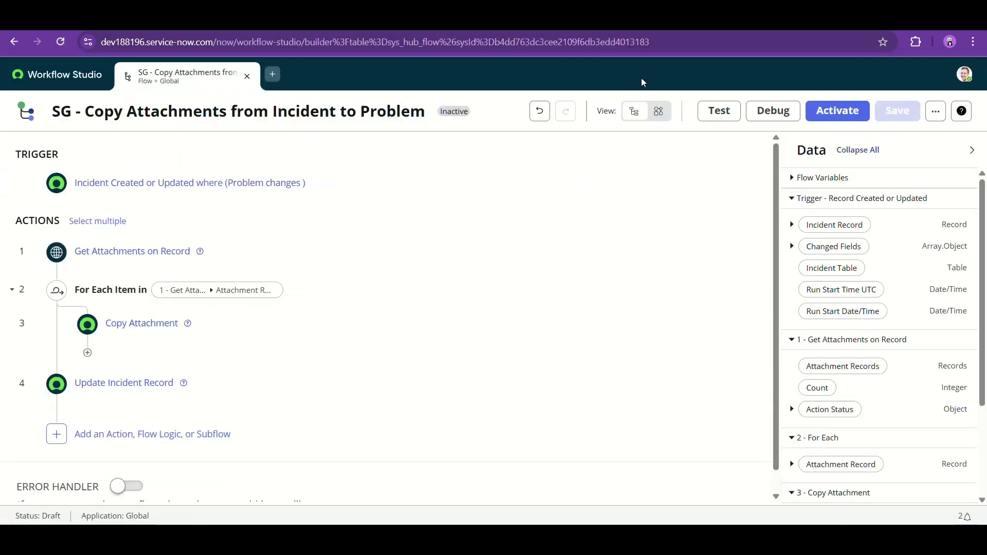
left_click(737, 117)
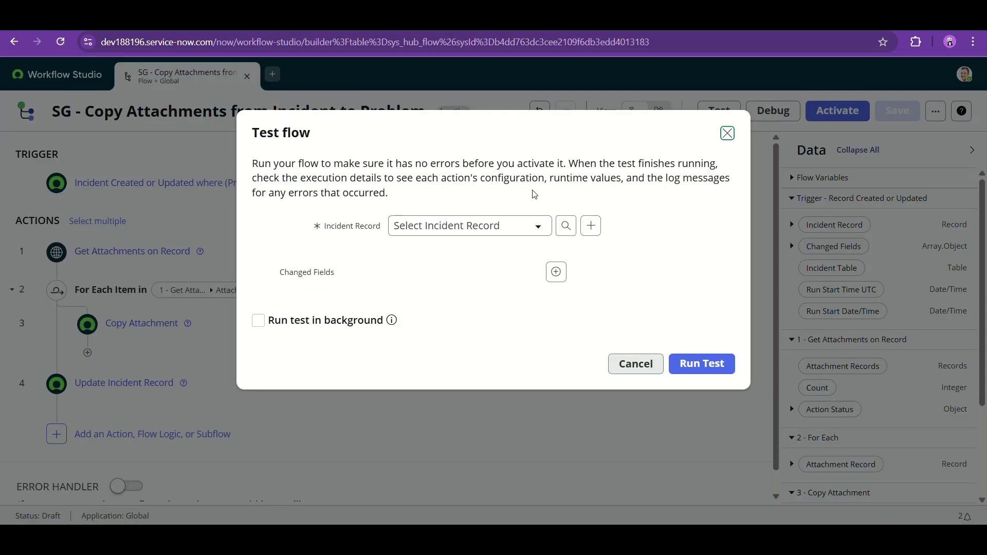
left_click(447, 225)
key("ctrl+v")
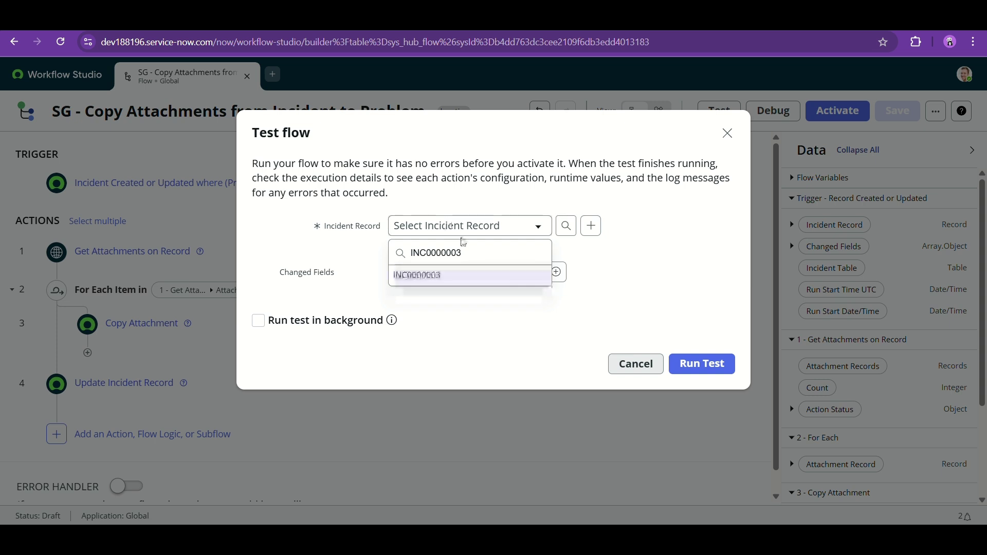
left_click(444, 274)
left_click(713, 363)
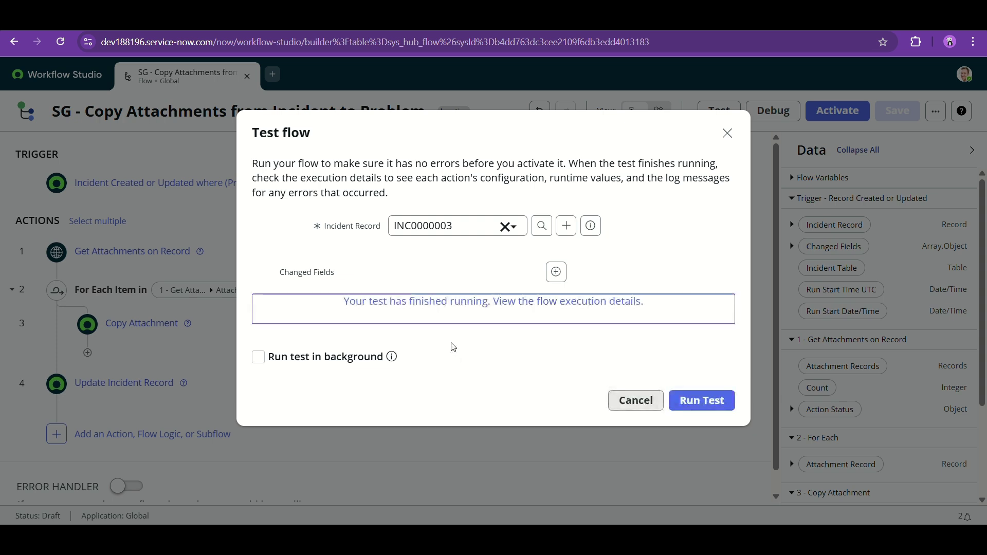
- Open the test run's flow execution details and review the state of the trigger and each action
left_click(391, 303)
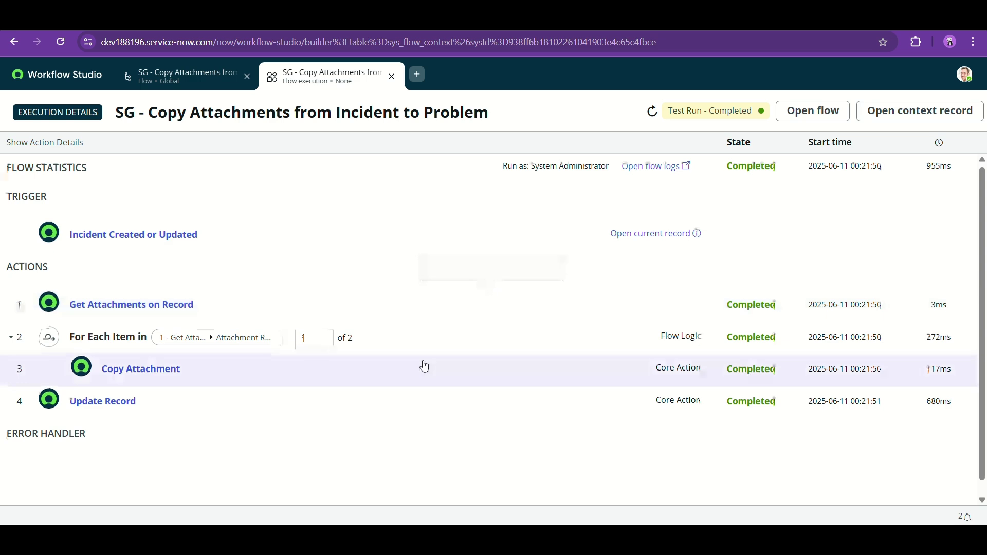
scroll(423, 368, "down", 1)
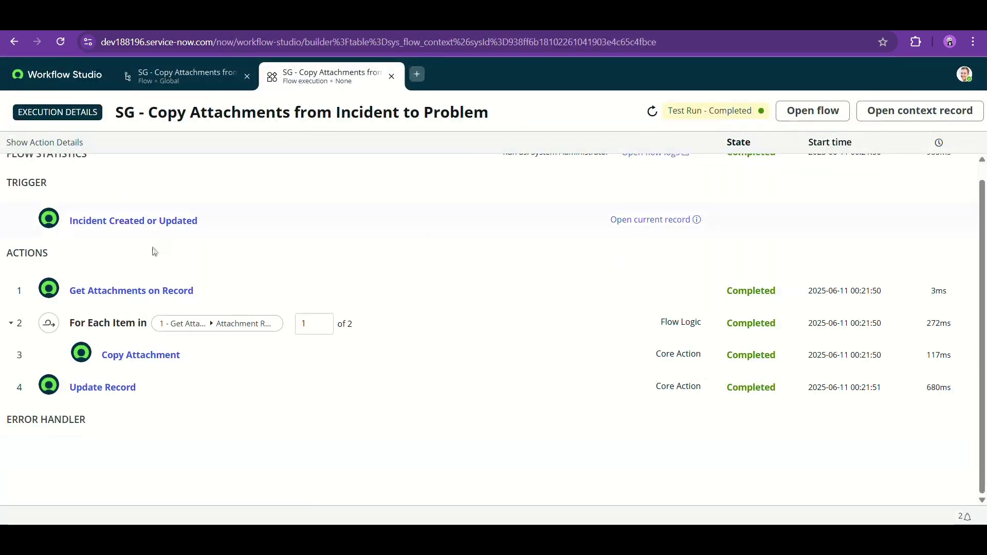
scroll(155, 252, "up", 1)
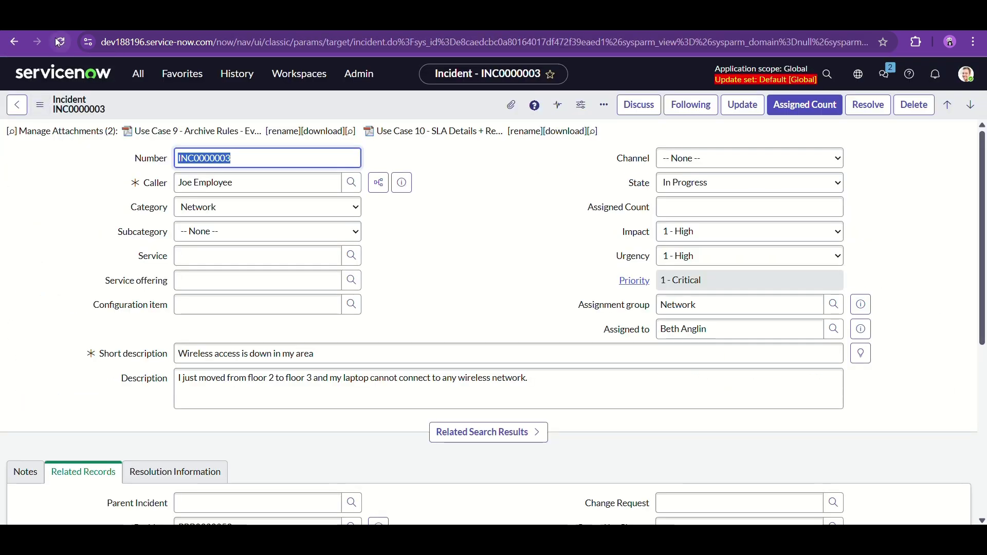
- Reload incident INC0000003 and bring up its work notes and activity history
left_click(60, 41)
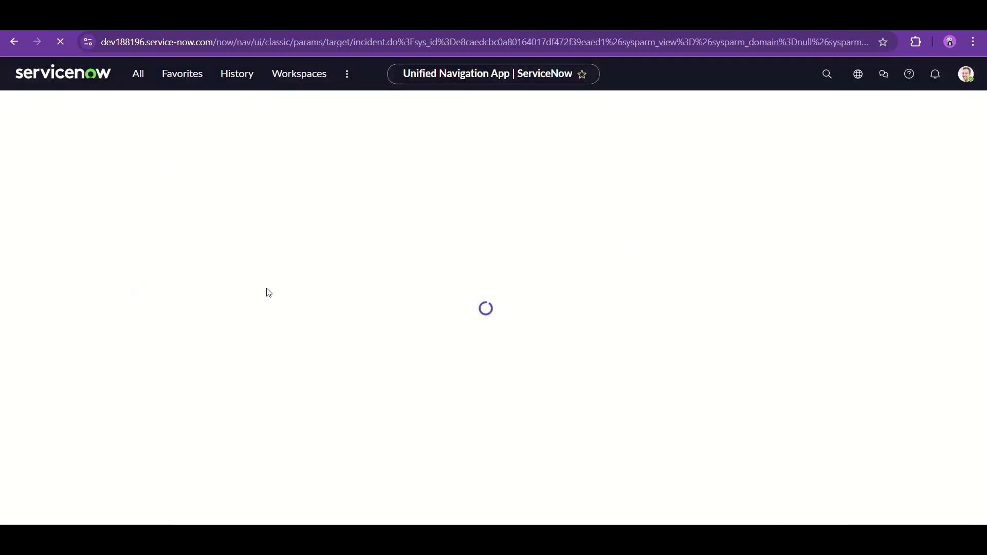
scroll(268, 288, "down", 5)
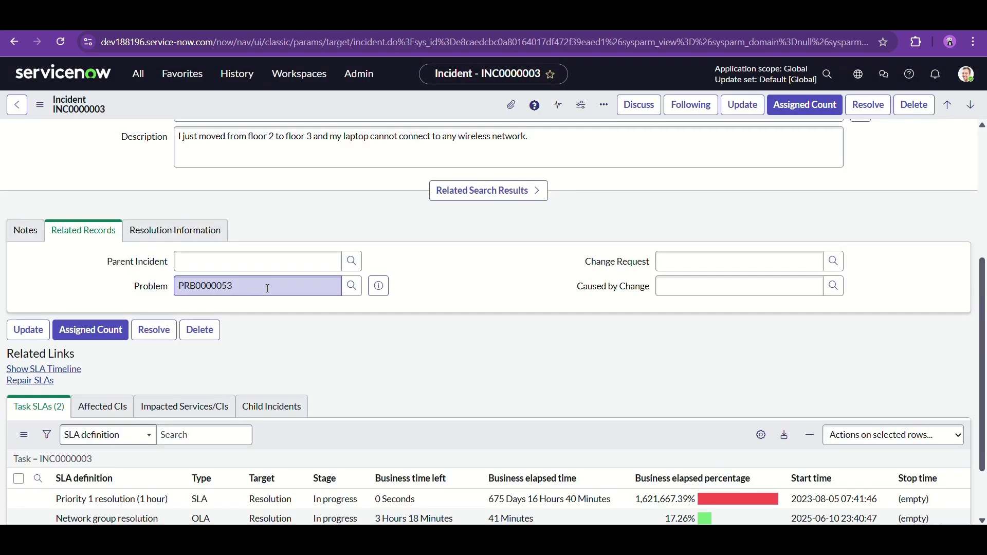
scroll(268, 288, "up", 1)
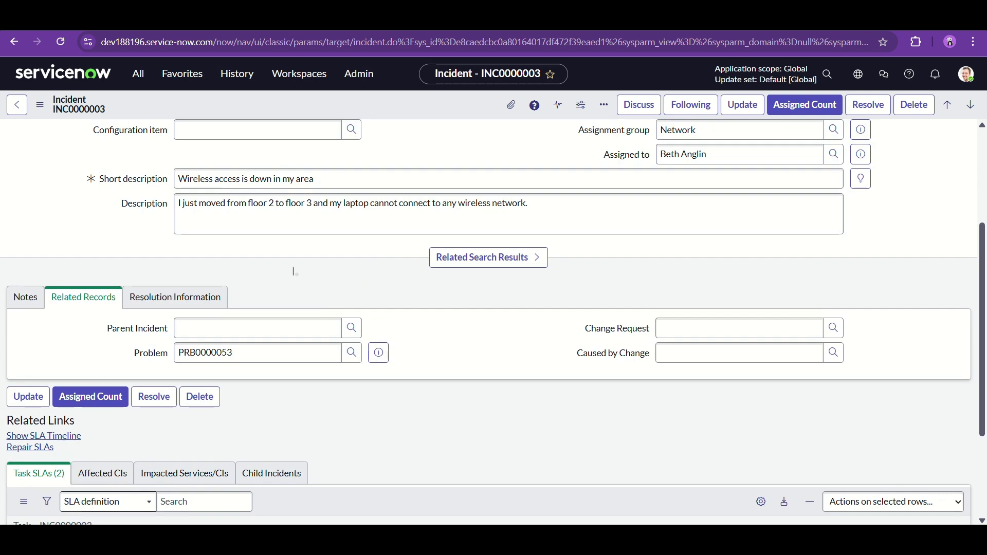
left_click(32, 308)
scroll(389, 386, "down", 3)
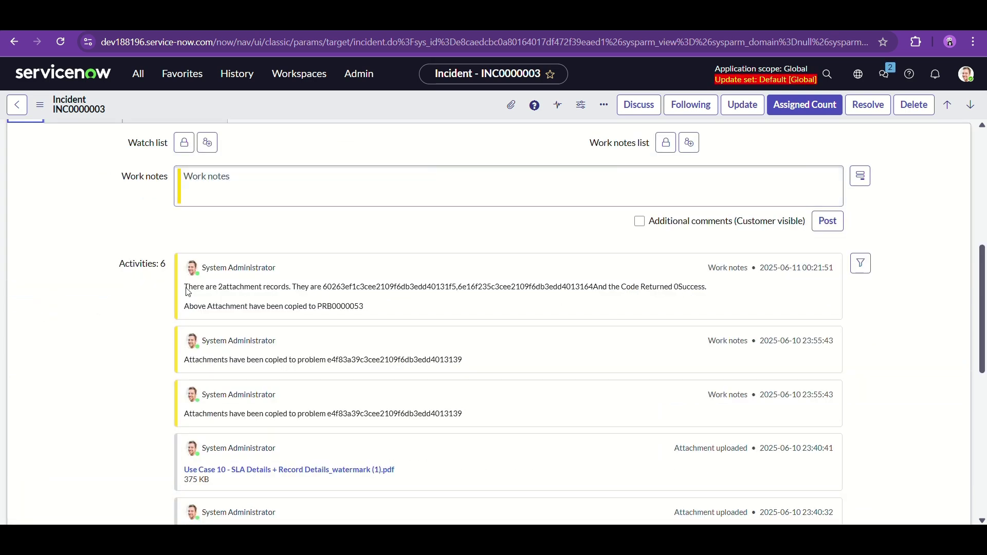
- Examine the newest work note for the attachment count, attachment record IDs, returned code and target problem number
left_click_drag(184, 289, 303, 301)
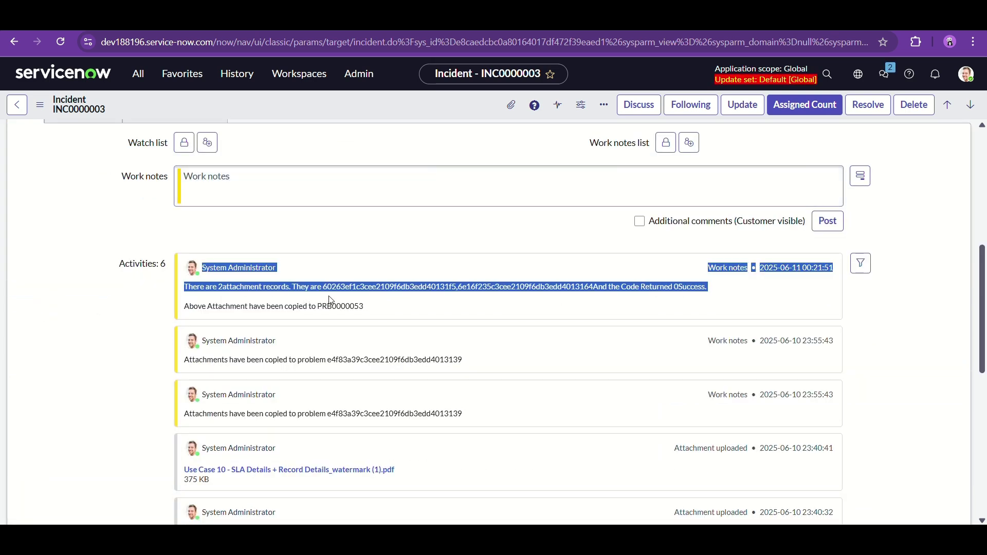
left_click(380, 299)
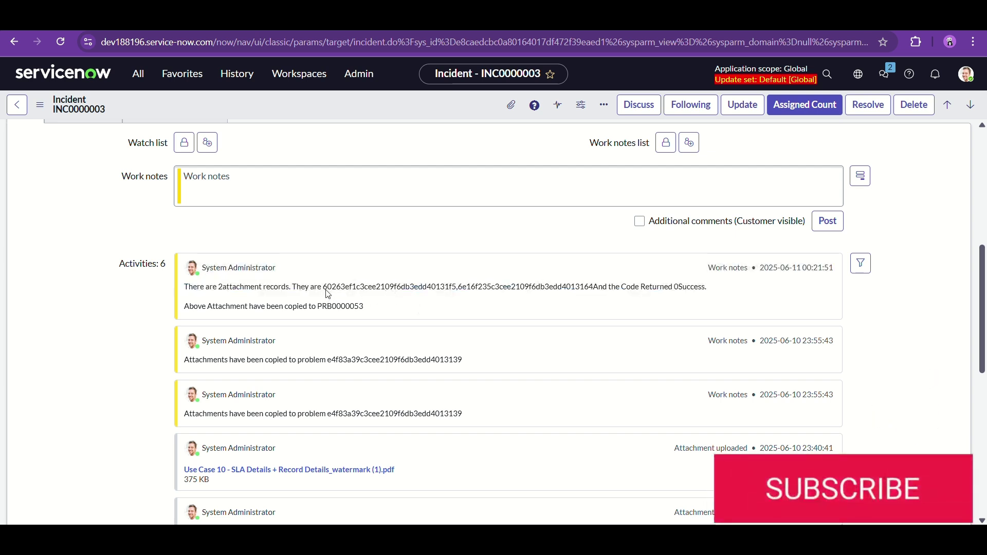
left_click_drag(328, 294, 458, 292)
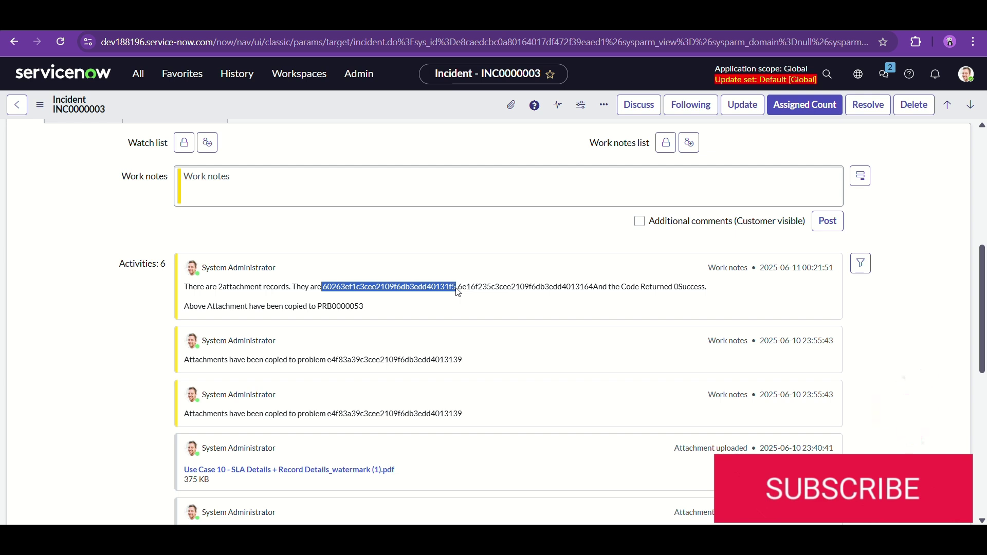
left_click_drag(459, 291, 589, 291)
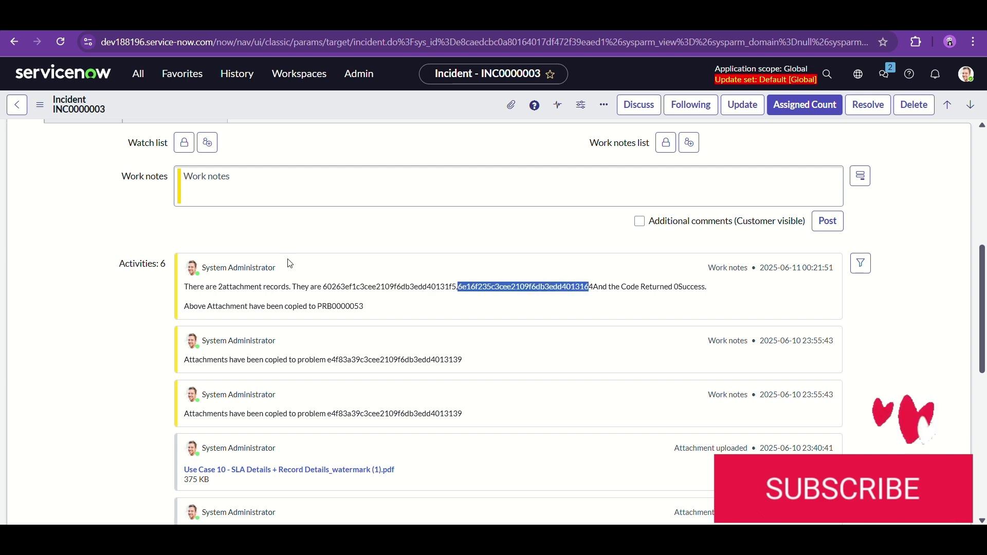
left_click_drag(223, 286, 217, 286)
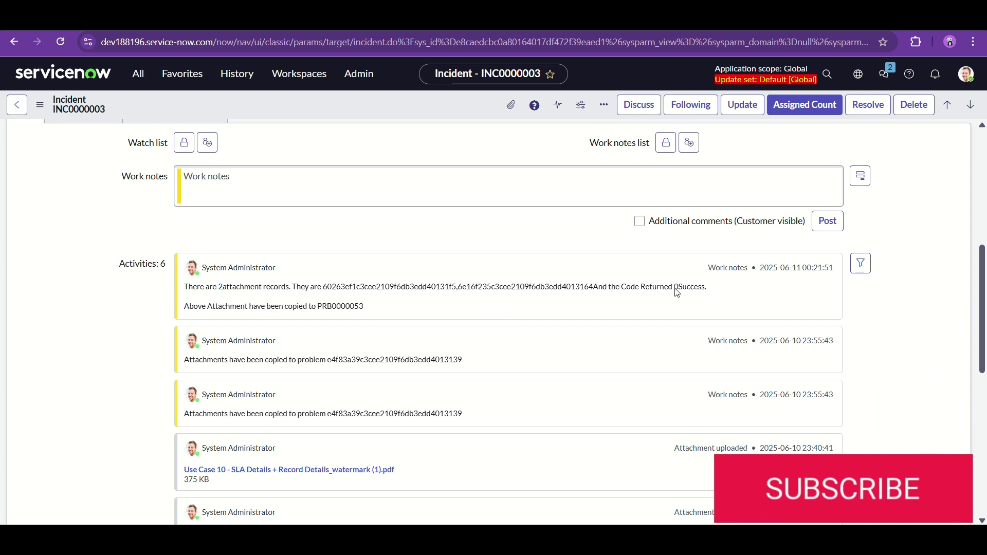
left_click_drag(675, 288, 680, 288)
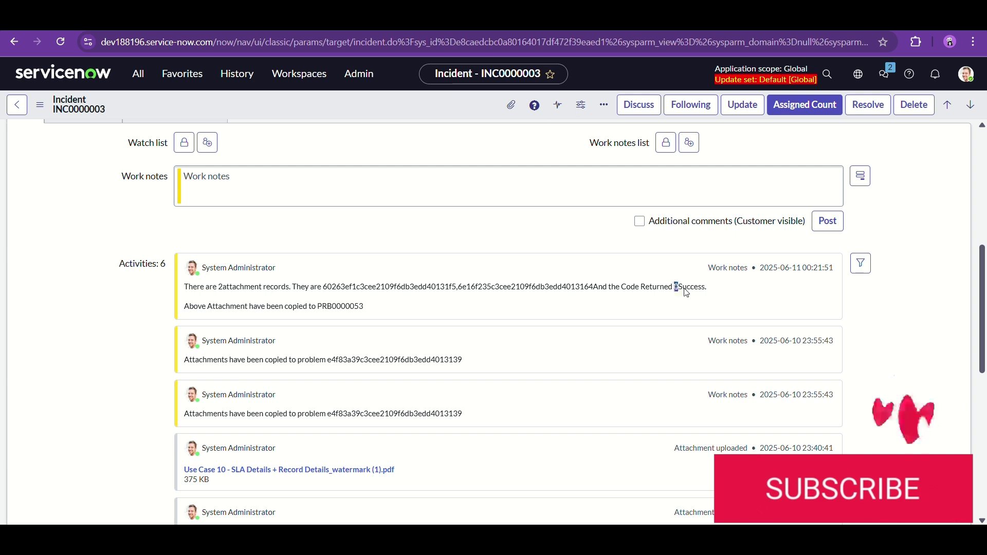
left_click(479, 291)
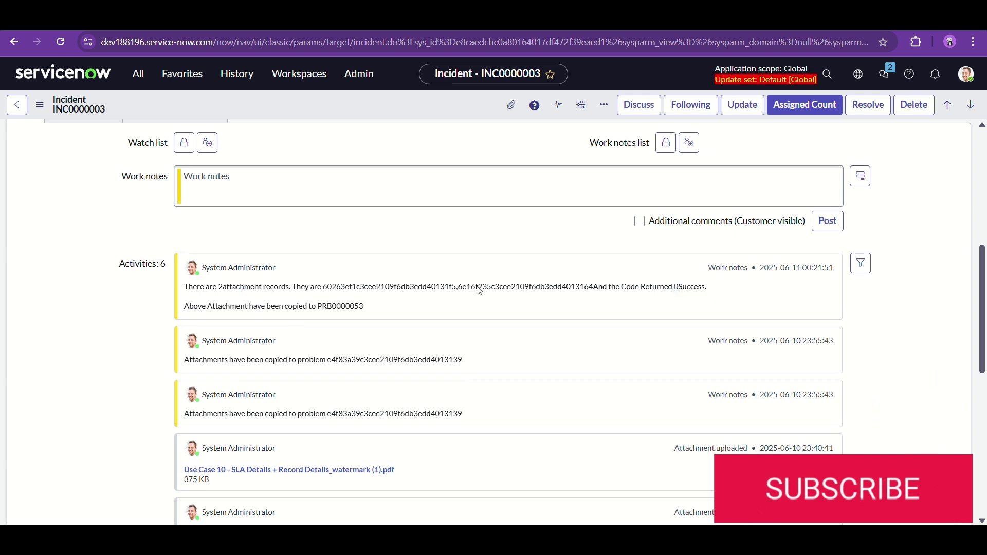
left_click_drag(319, 308, 384, 313)
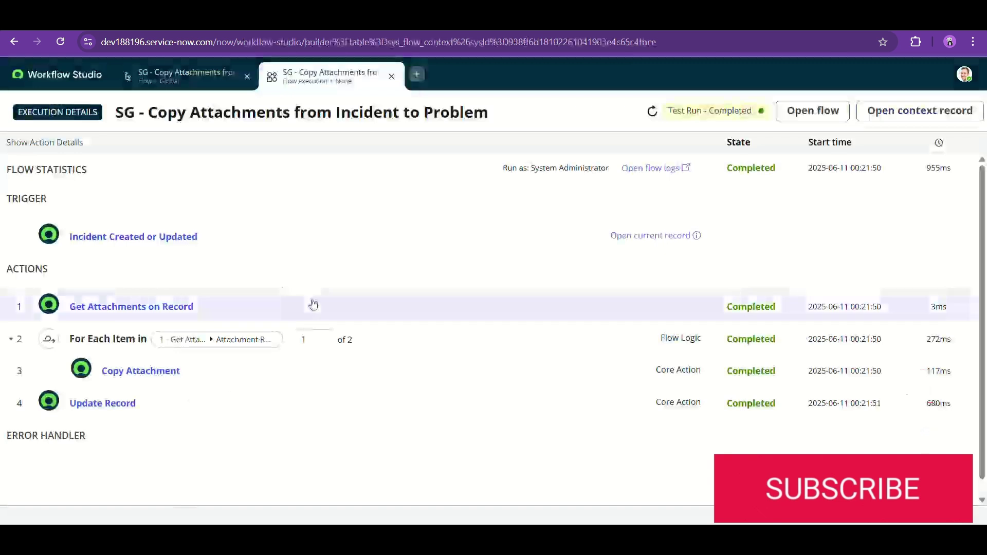
- Return to the SG - Copy Attachments from Incident to Problem flow and close its Test flow dialog
left_click(184, 76)
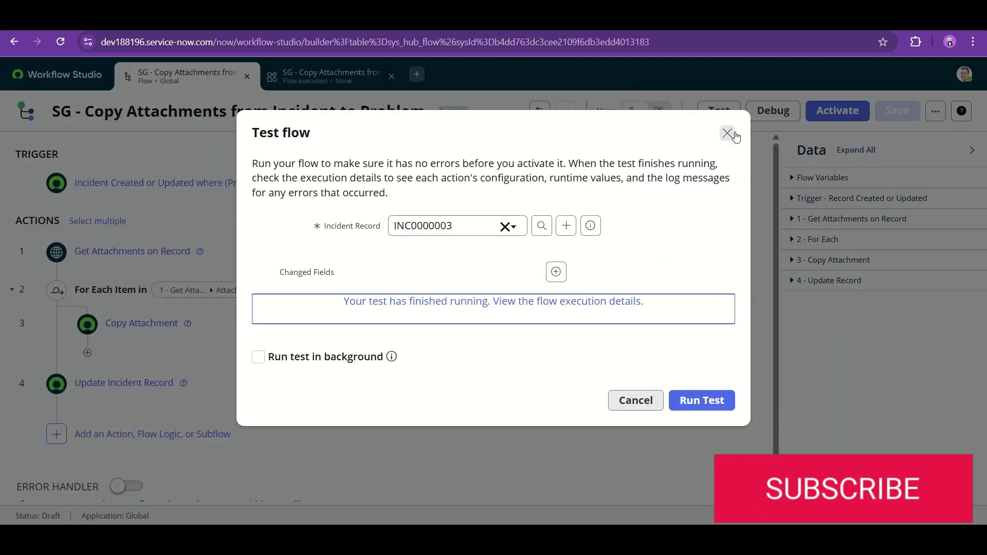
left_click(729, 133)
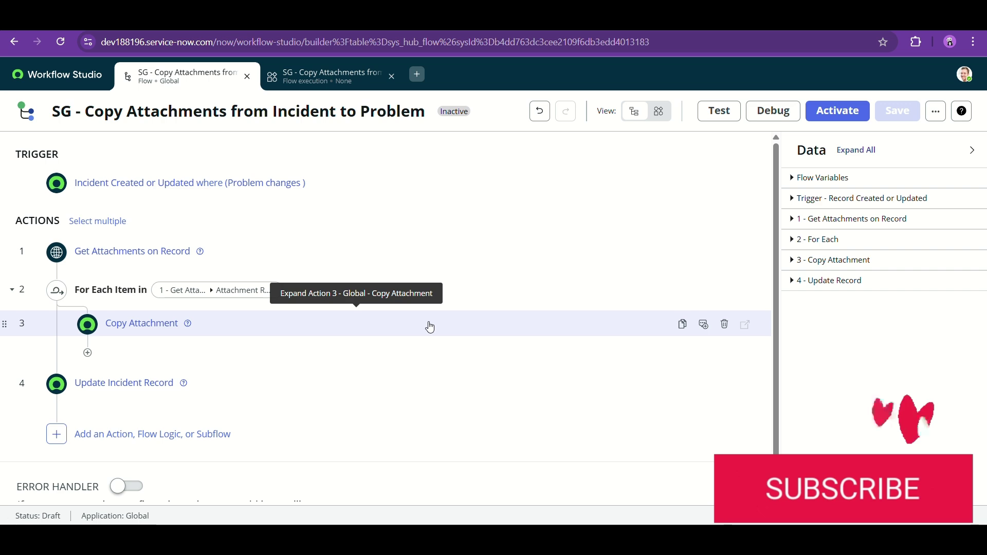
scroll(406, 345, "down", 1)
scroll(389, 361, "up", 1)
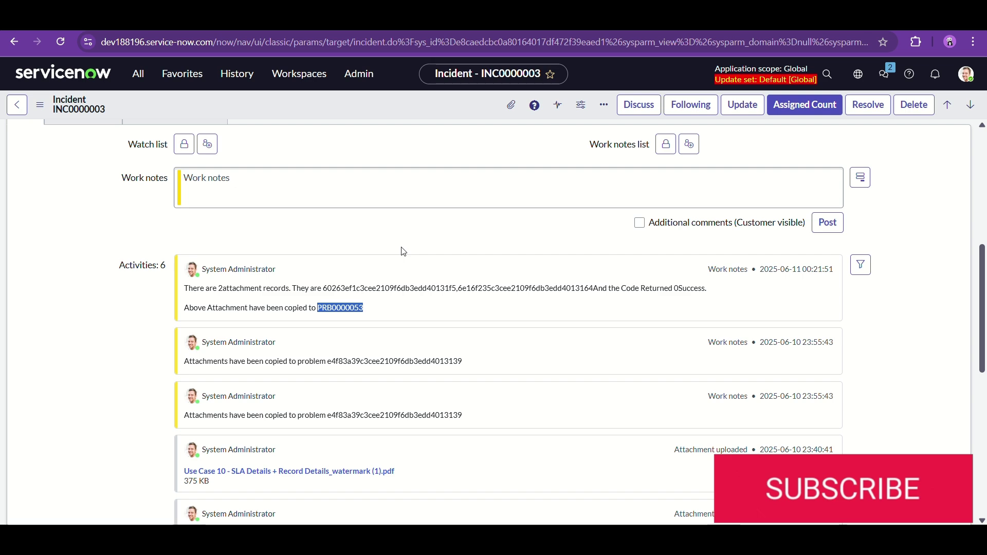
scroll(159, 283, "up", 5)
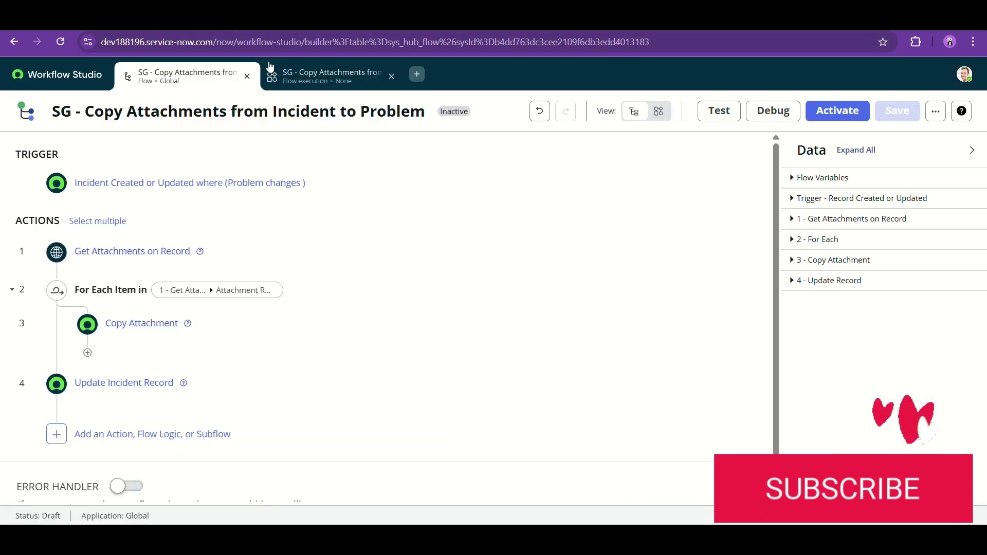